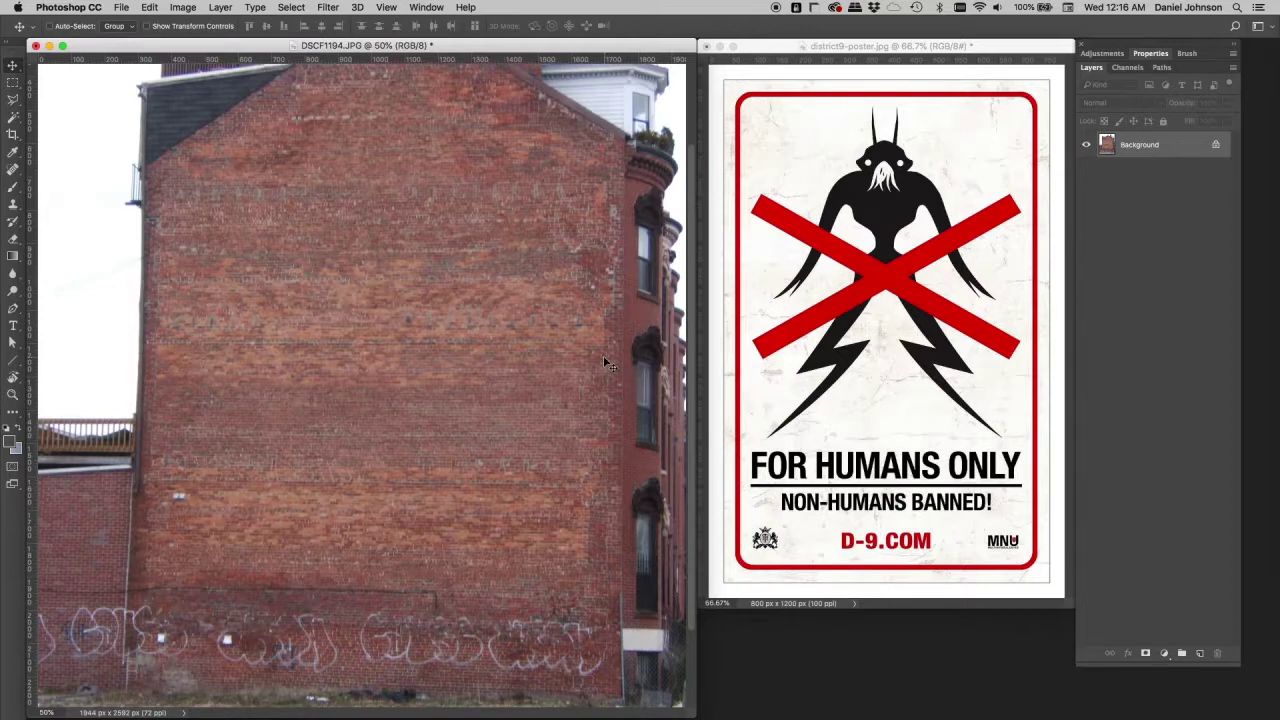
# Copy the poster area inside the thin grey outline of district9-poster.jpg and paste it onto the brick wall photo DSCF1194.JPG
pyautogui.click(884, 358)
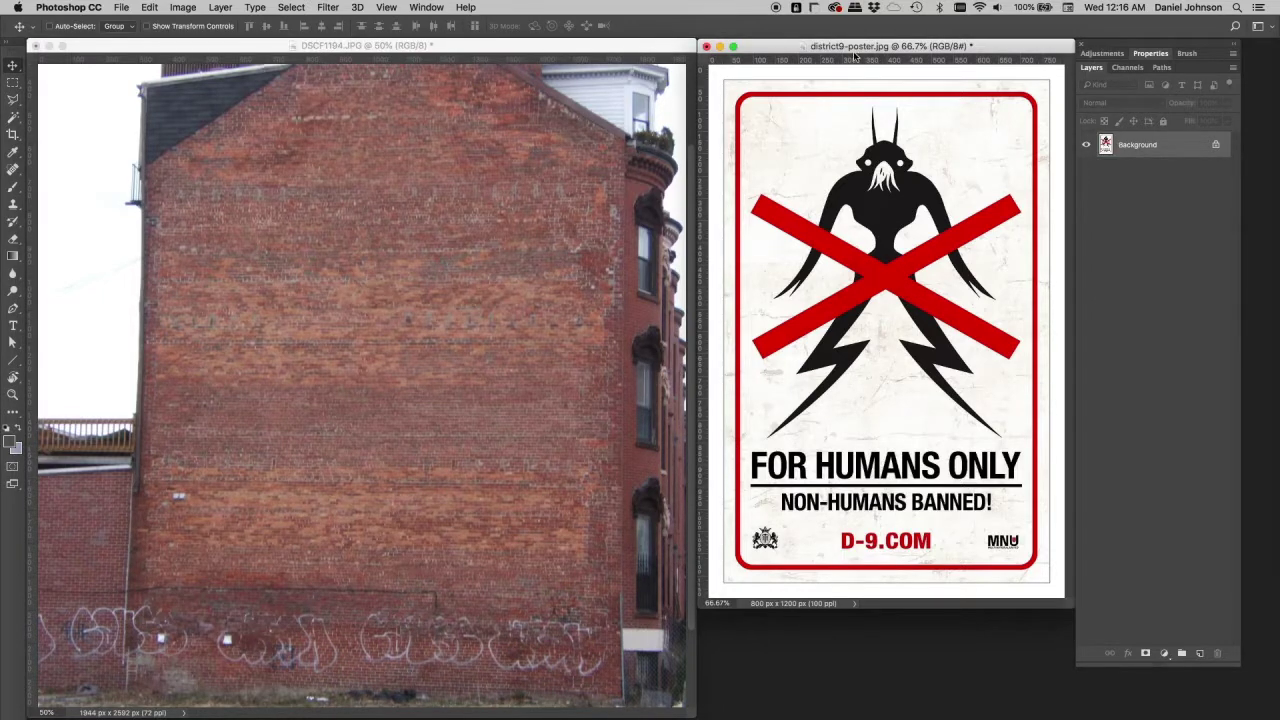
pyautogui.moveTo(857, 42); pyautogui.dragTo(857, 47)
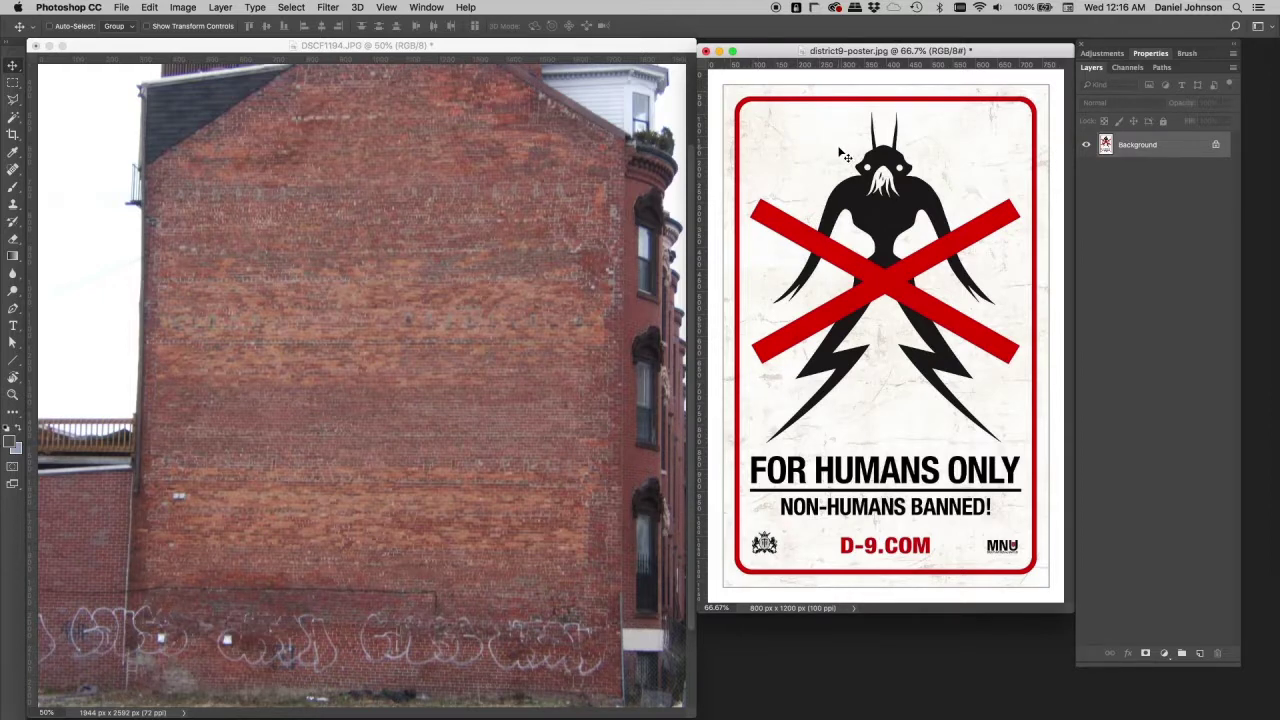
pyautogui.press('m')
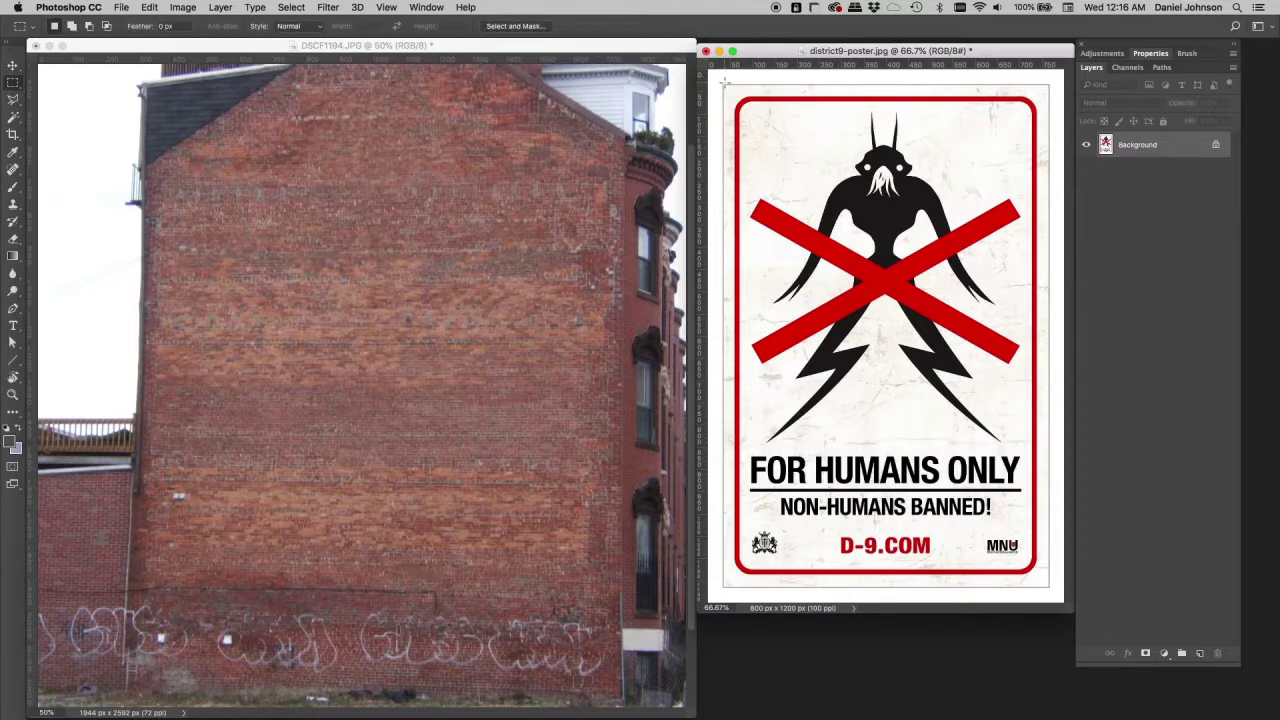
pyautogui.moveTo(723, 85); pyautogui.dragTo(1051, 588)
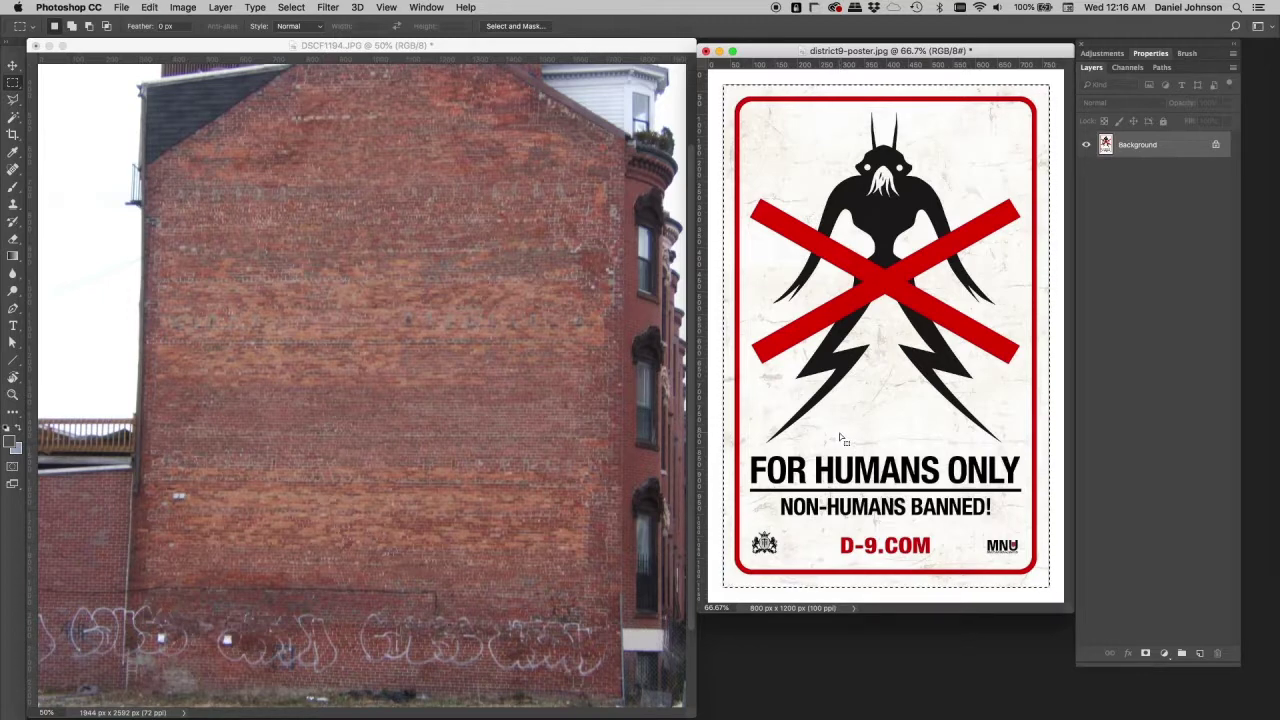
pyautogui.click(430, 212)
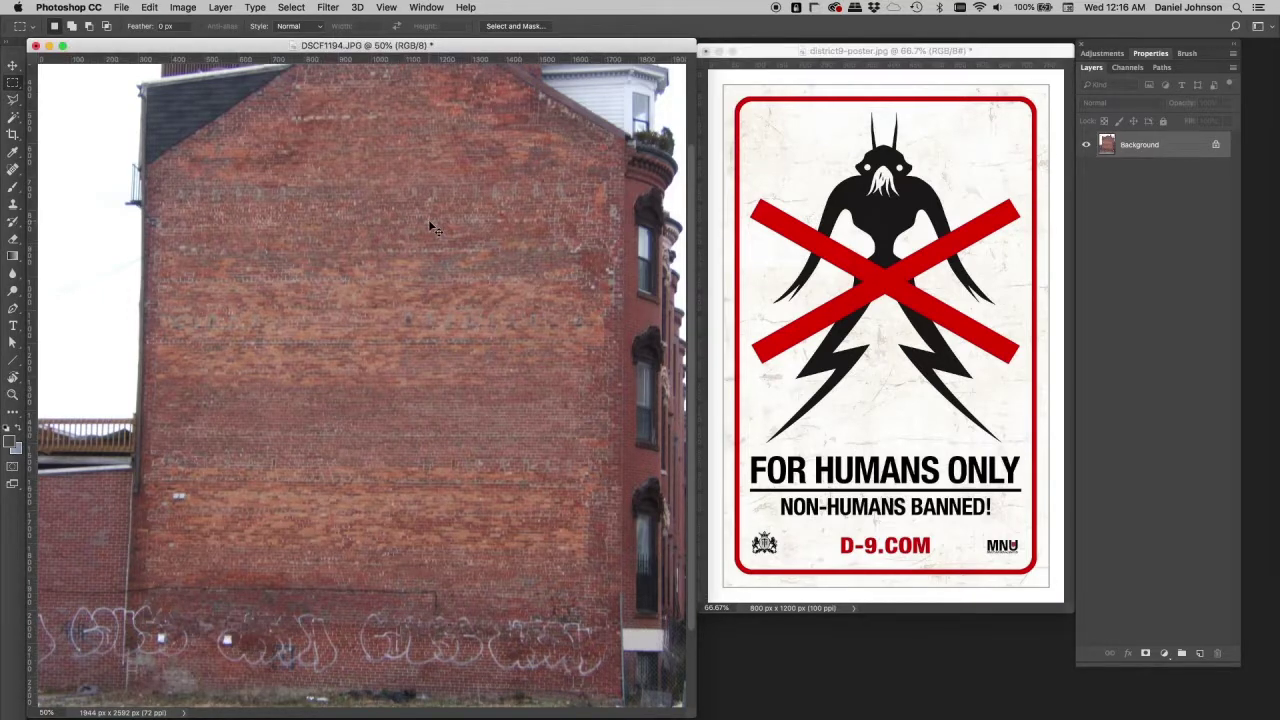
pyautogui.press('super+v')
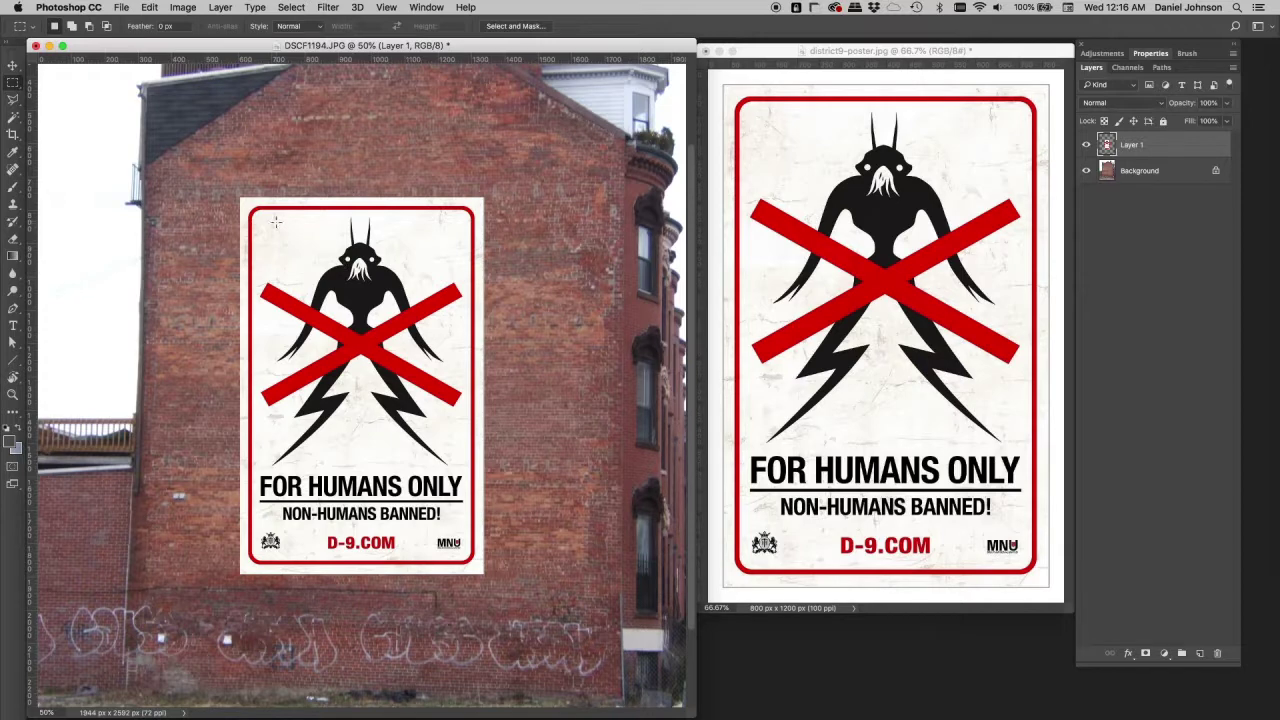
# Switch to the Move tool and close district9-poster.jpg without saving its changes
pyautogui.click(13, 66)
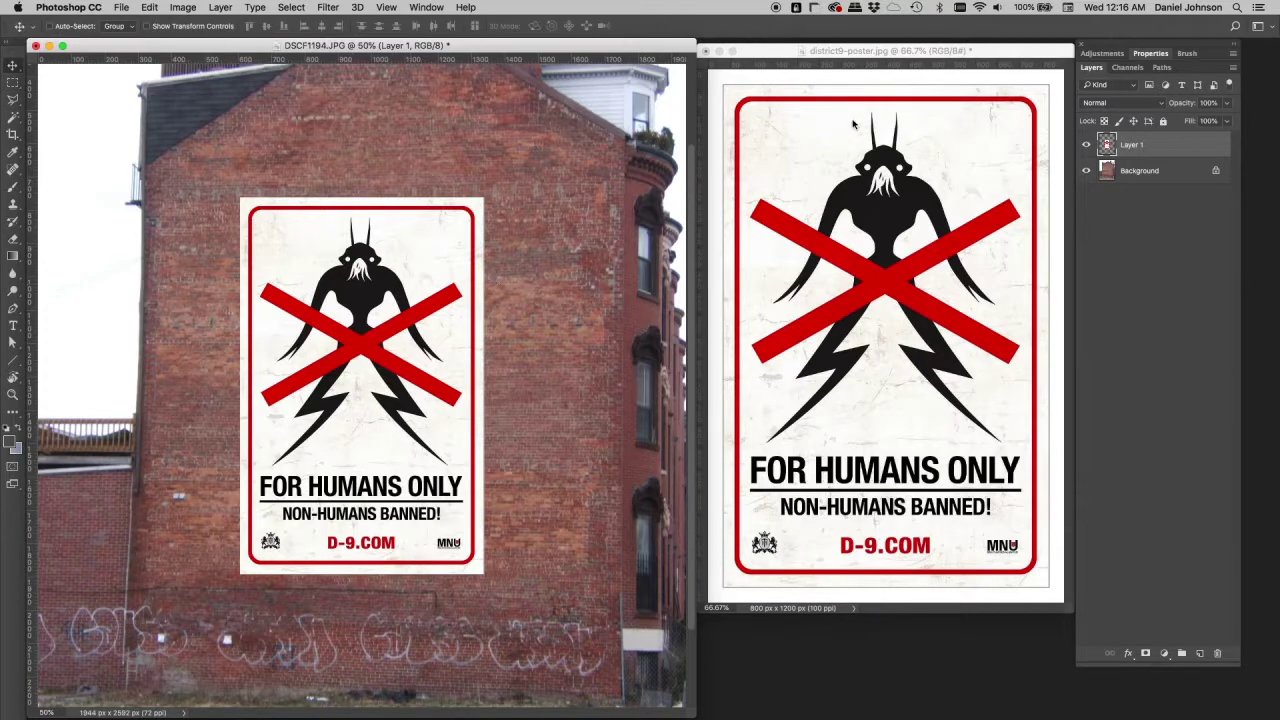
pyautogui.click(766, 55)
pyautogui.click(706, 51)
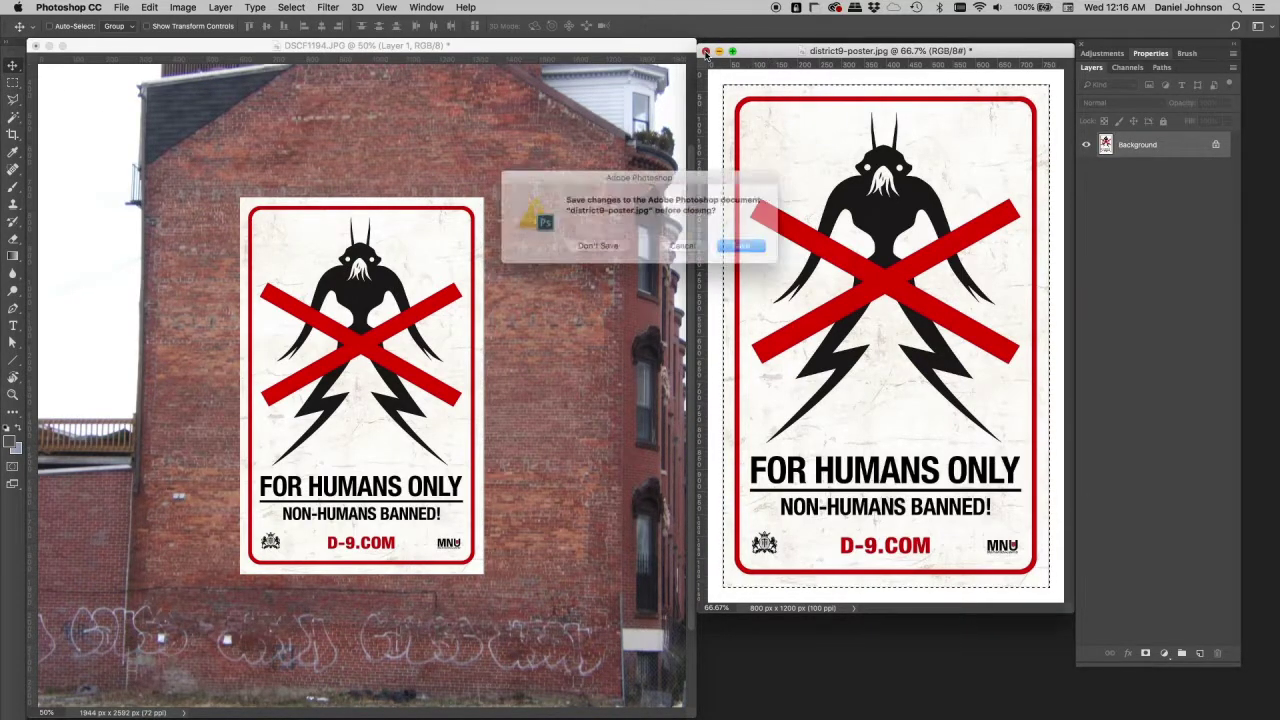
pyautogui.click(603, 251)
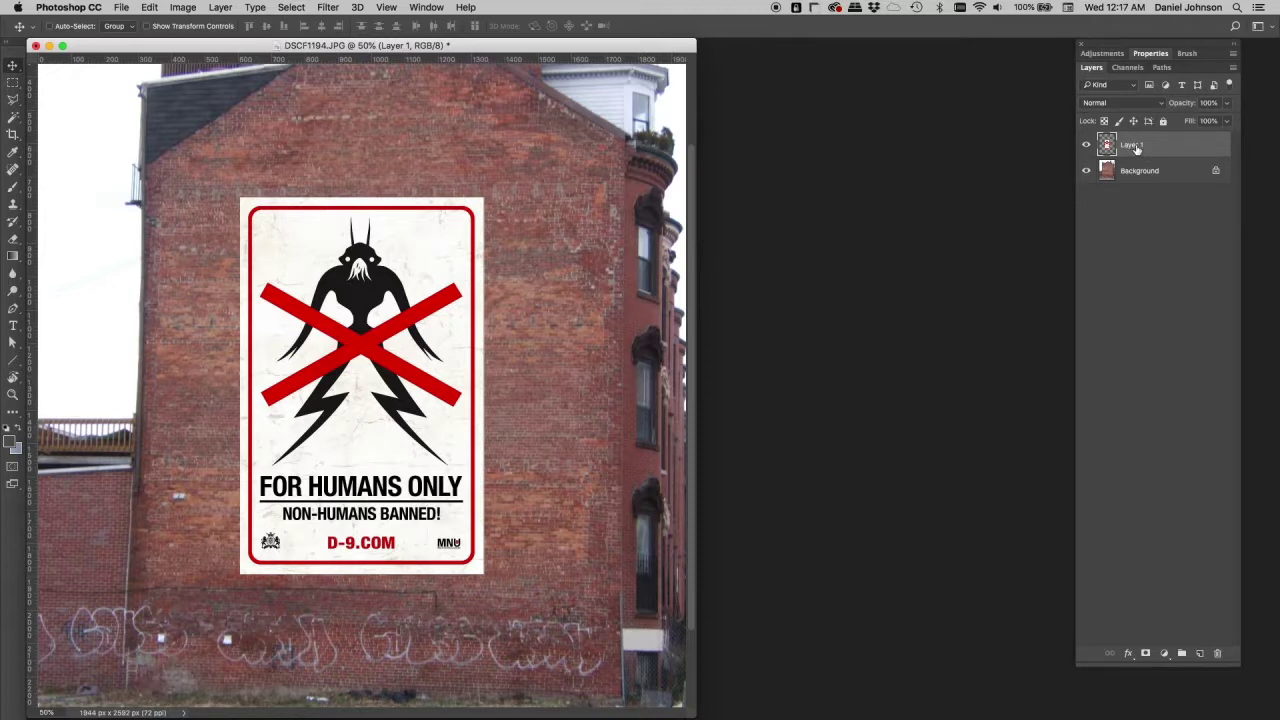
# Rename the pasted artwork's layer as poster
pyautogui.doubleClick(1133, 145)
pyautogui.write('poster')
pyautogui.press('Return')
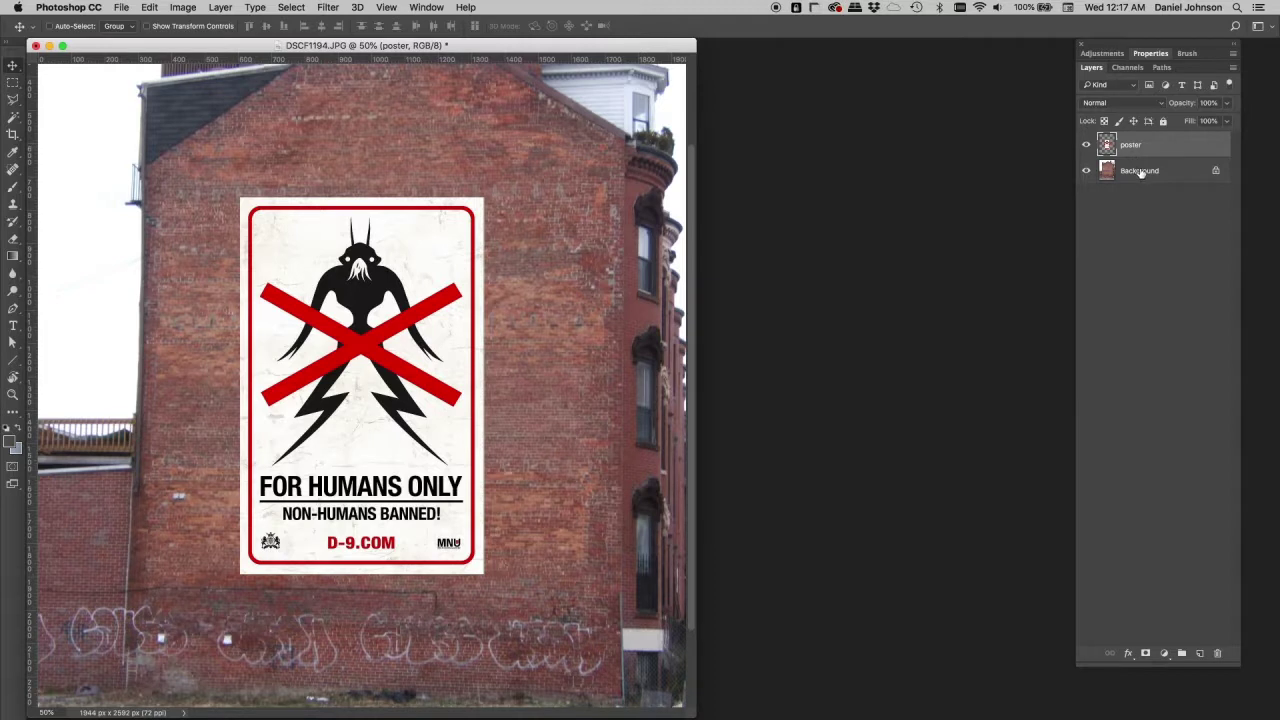
# Convert the Background layer and the poster layer to separate smart objects
pyautogui.click(1140, 172)
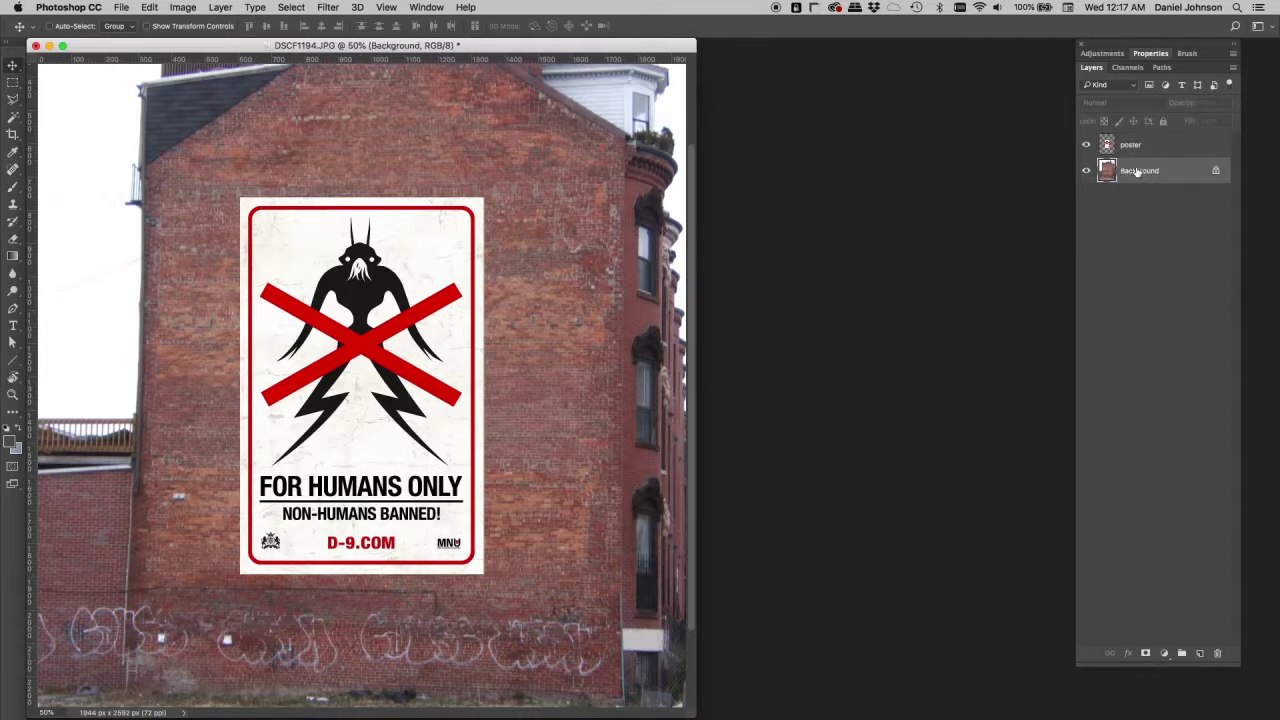
pyautogui.rightClick(1139, 172)
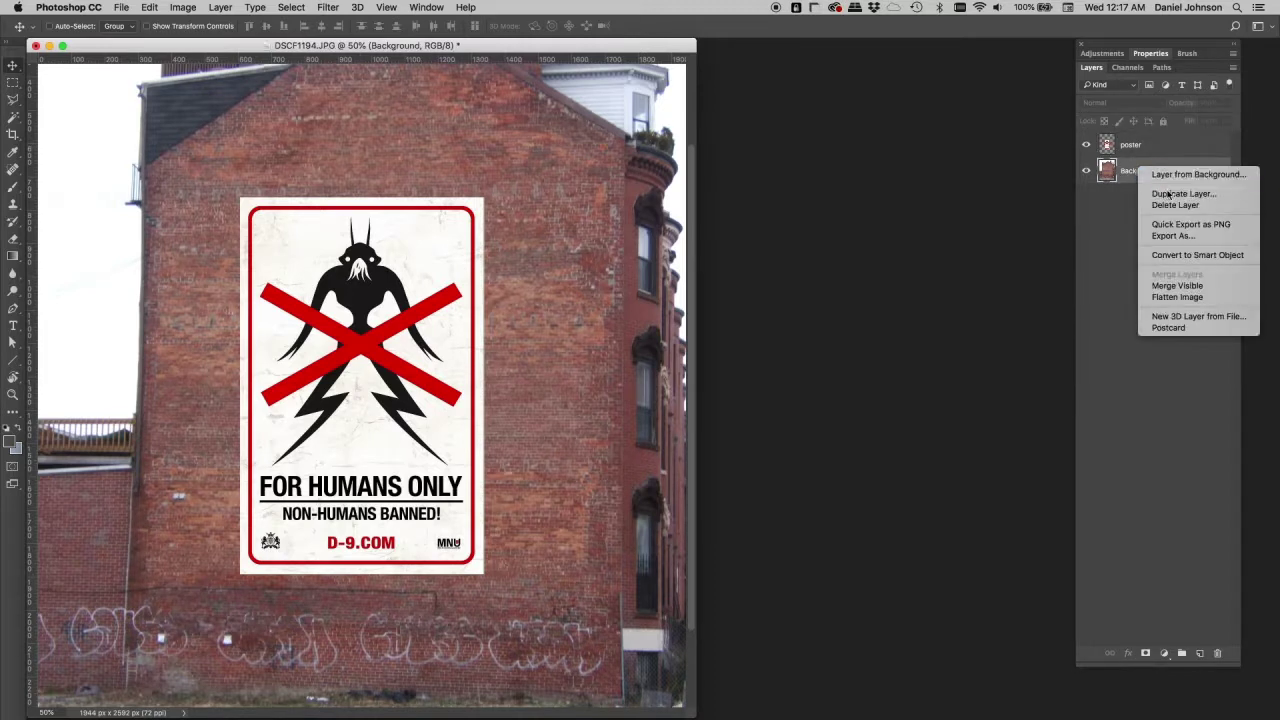
pyautogui.click(1176, 254)
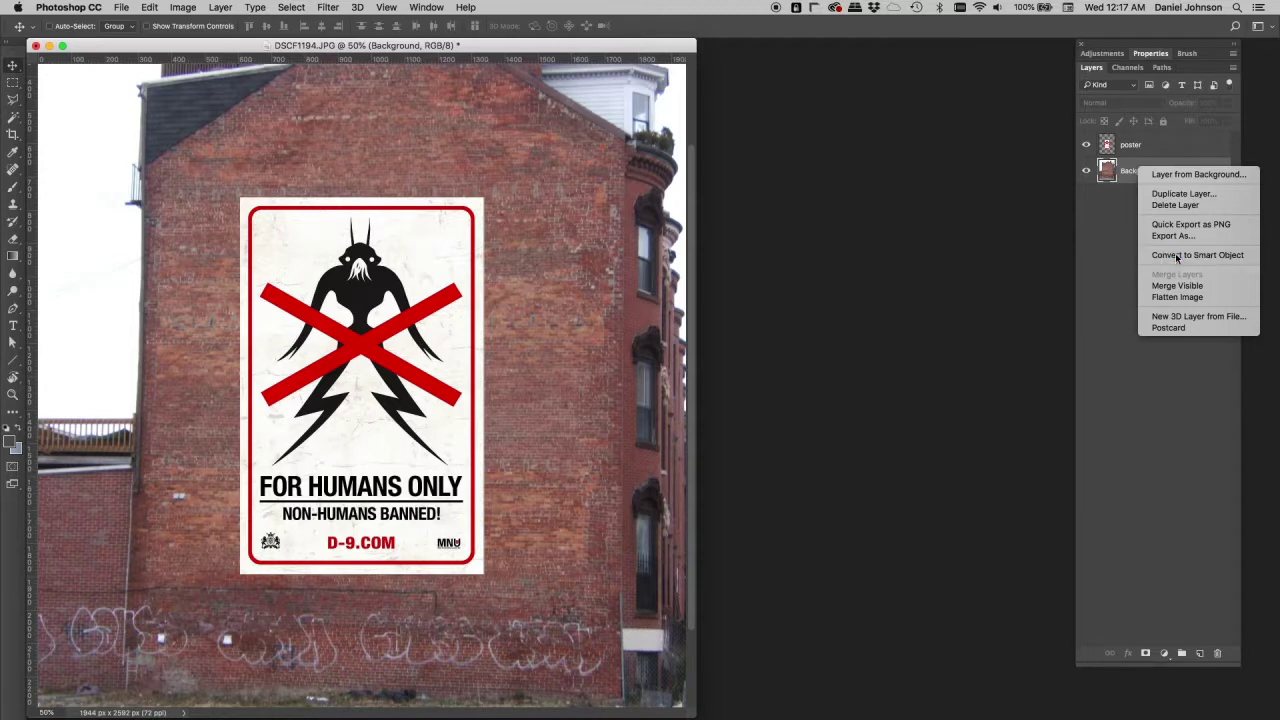
pyautogui.click(1140, 146)
pyautogui.rightClick(1134, 146)
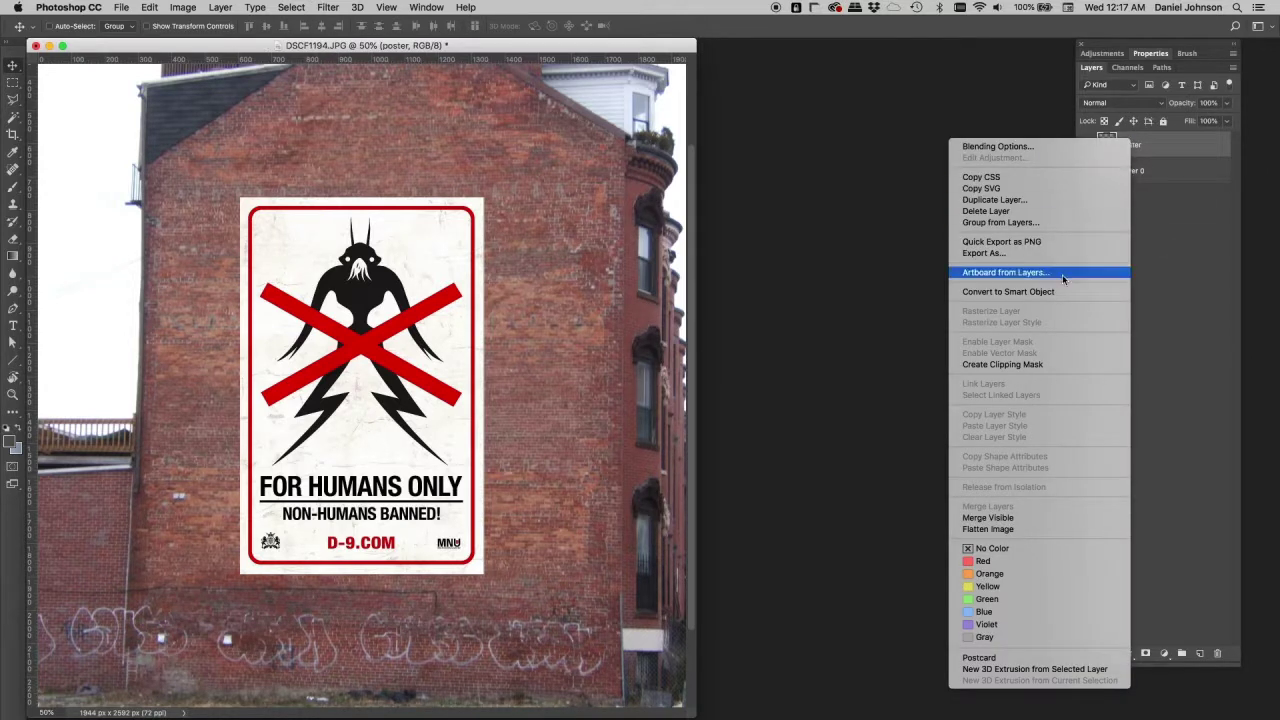
pyautogui.click(1047, 292)
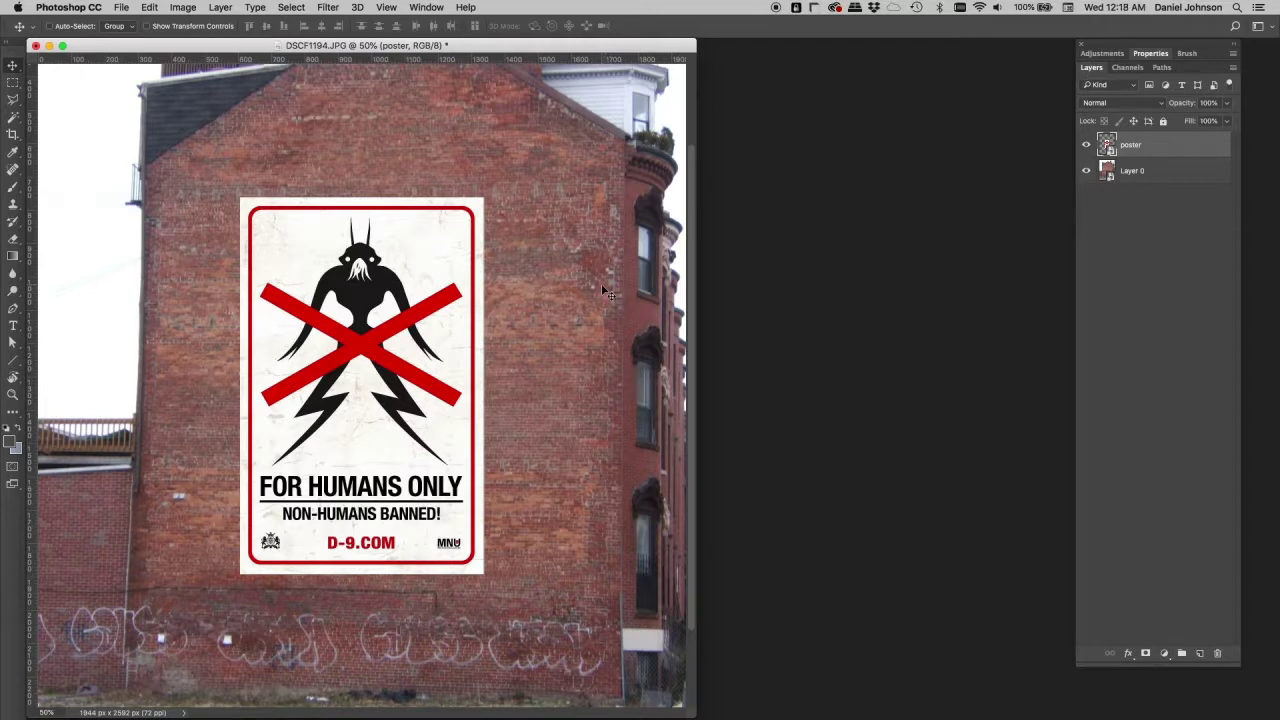
# Distort the poster so its four corners meet the brick wall's side edges and follow its perspective, about 200% wide and 107% high
pyautogui.press('super+t')
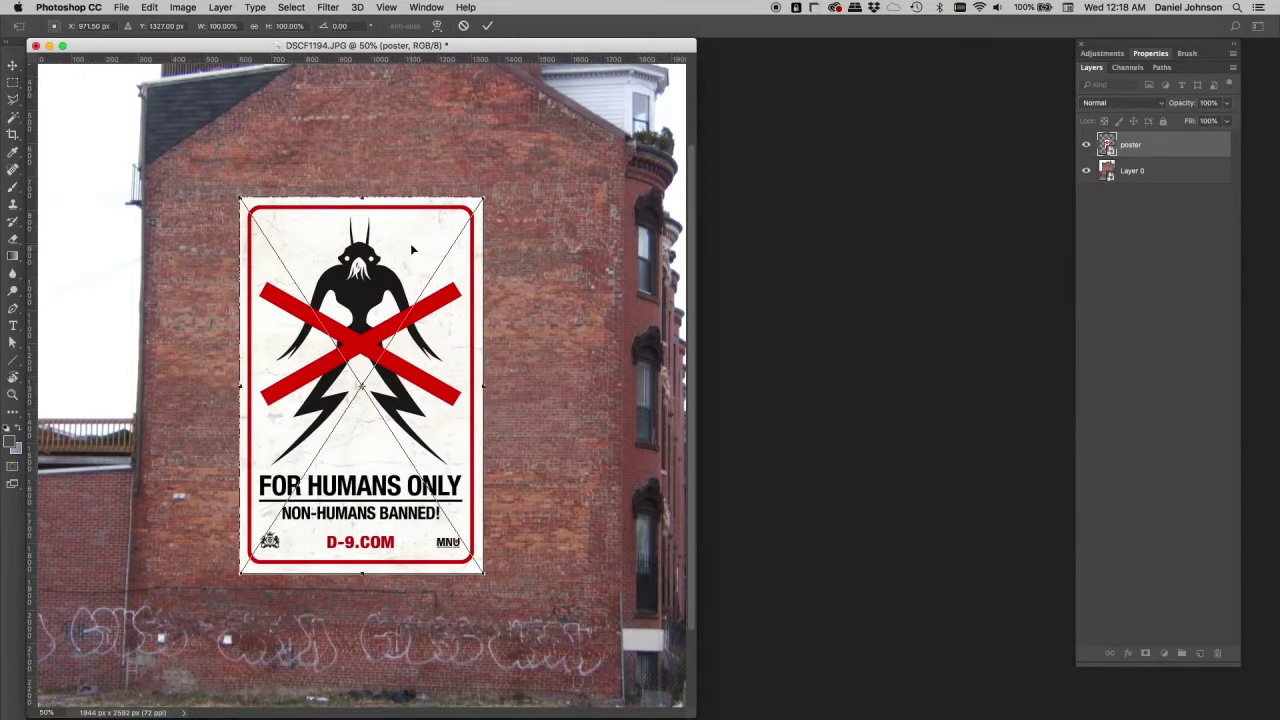
pyautogui.rightClick(410, 268)
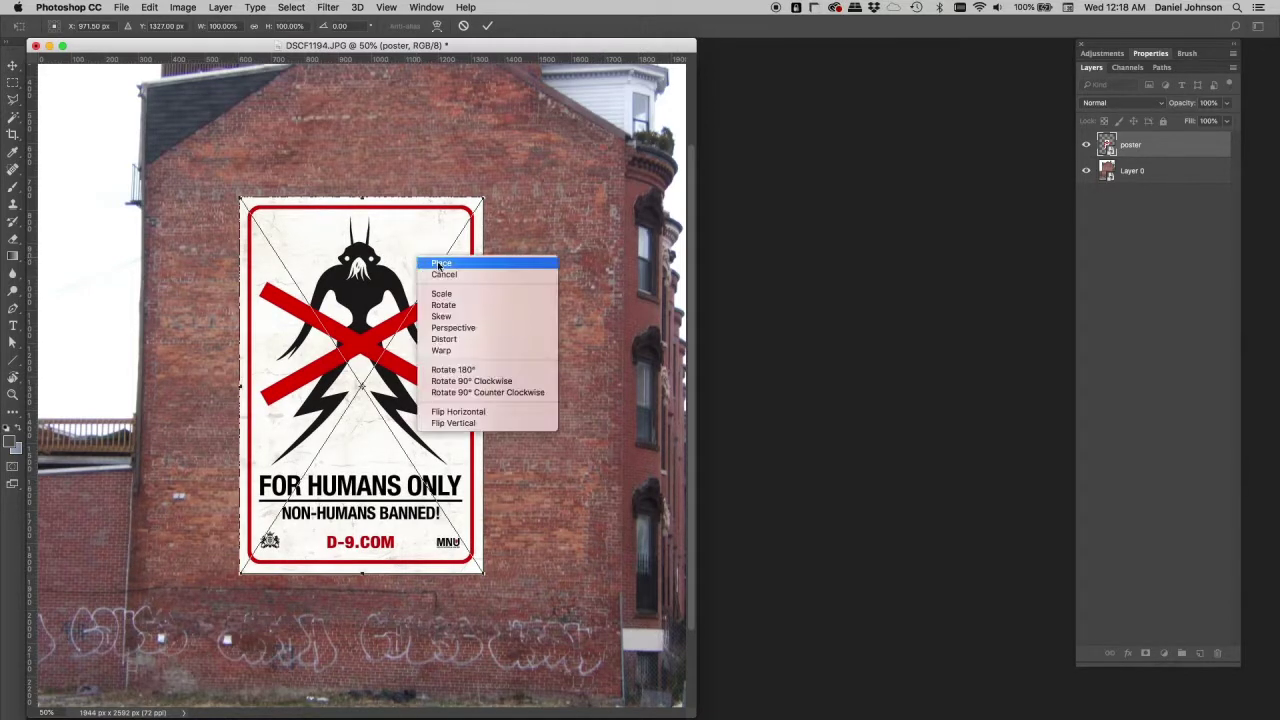
pyautogui.click(464, 320)
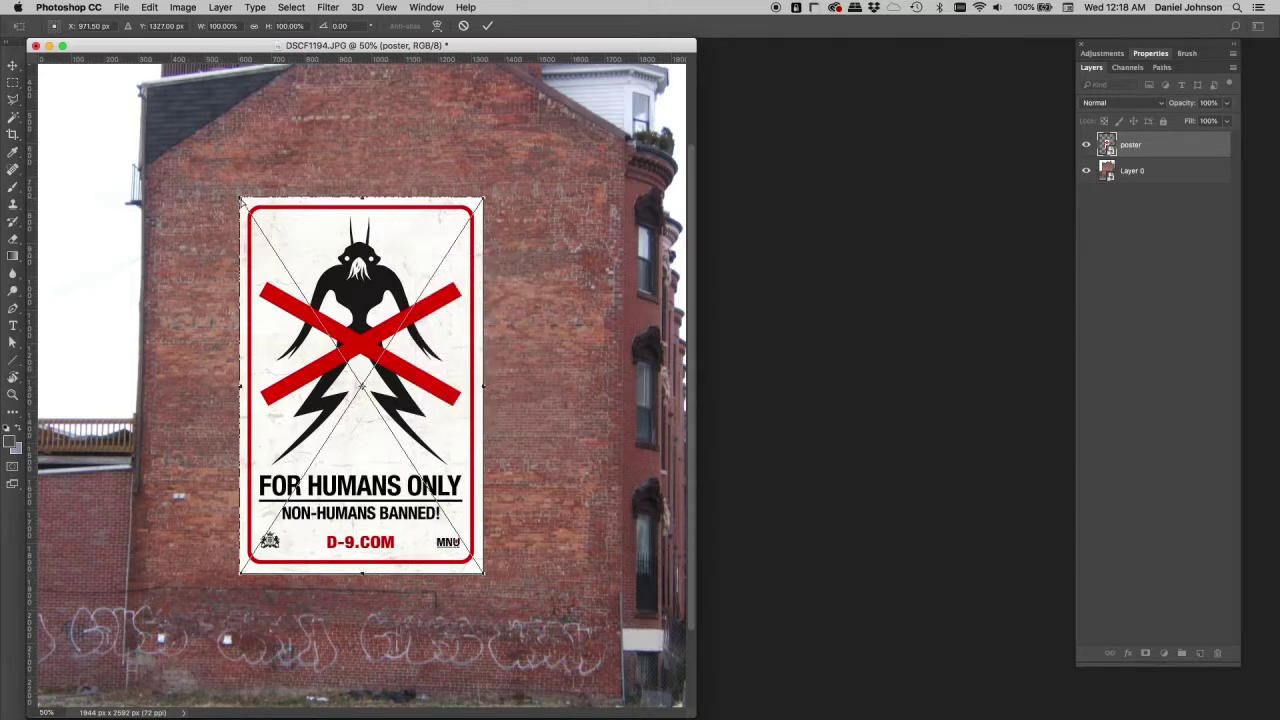
pyautogui.moveTo(242, 203); pyautogui.dragTo(166, 201)
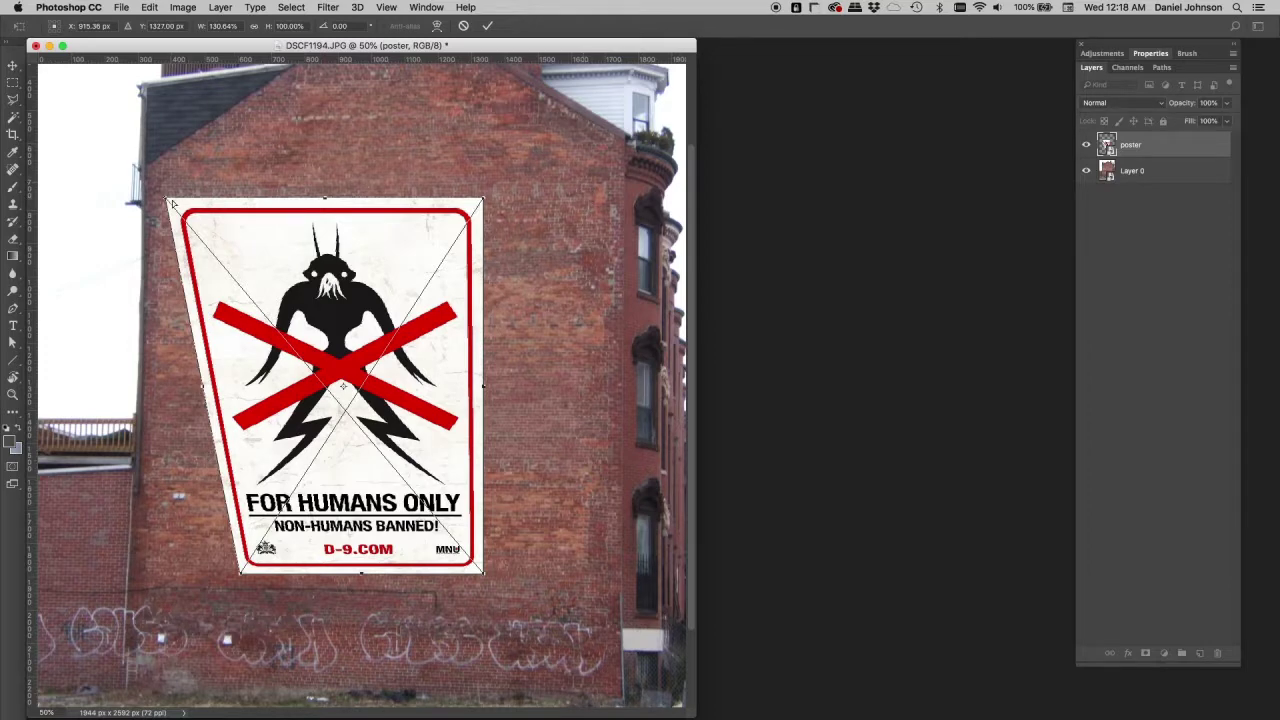
pyautogui.moveTo(484, 201); pyautogui.dragTo(630, 182)
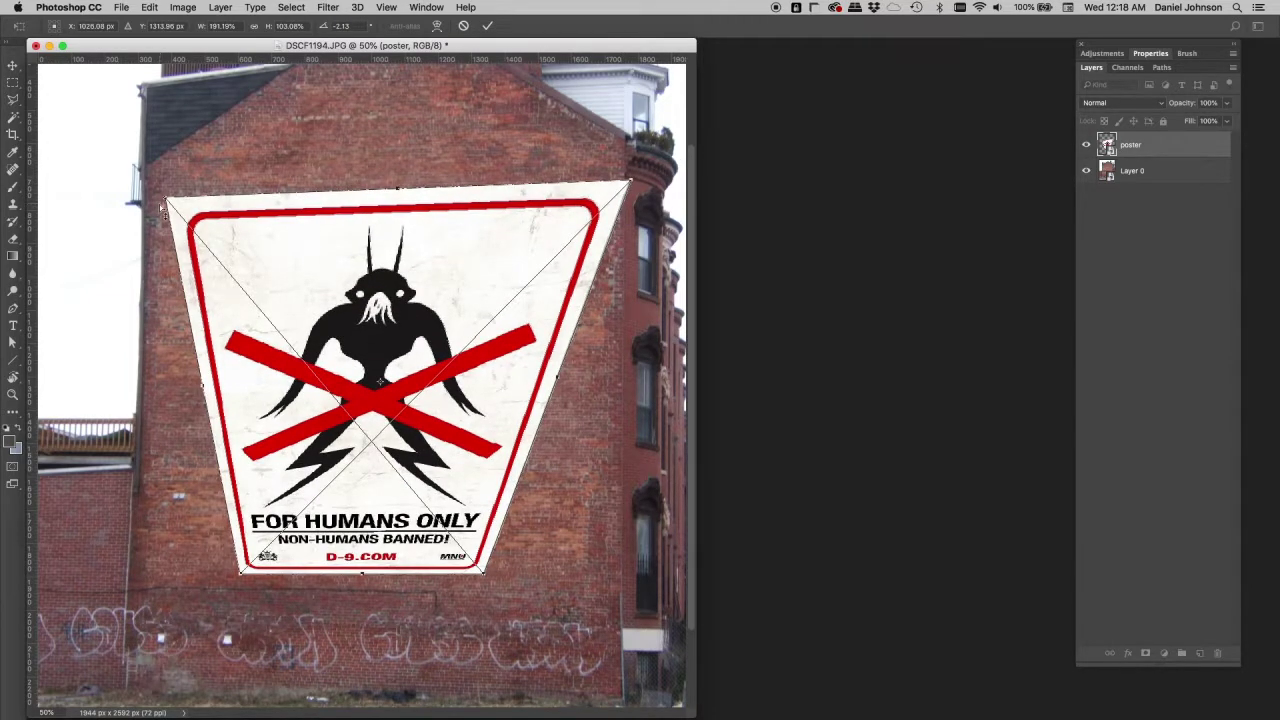
pyautogui.moveTo(165, 200)
pyautogui.mouseDown()
pyautogui.moveTo(166, 186)
pyautogui.moveTo(148, 185)
pyautogui.mouseUp()
pyautogui.moveTo(482, 575); pyautogui.dragTo(620, 597)
pyautogui.moveTo(244, 578); pyautogui.dragTo(134, 574)
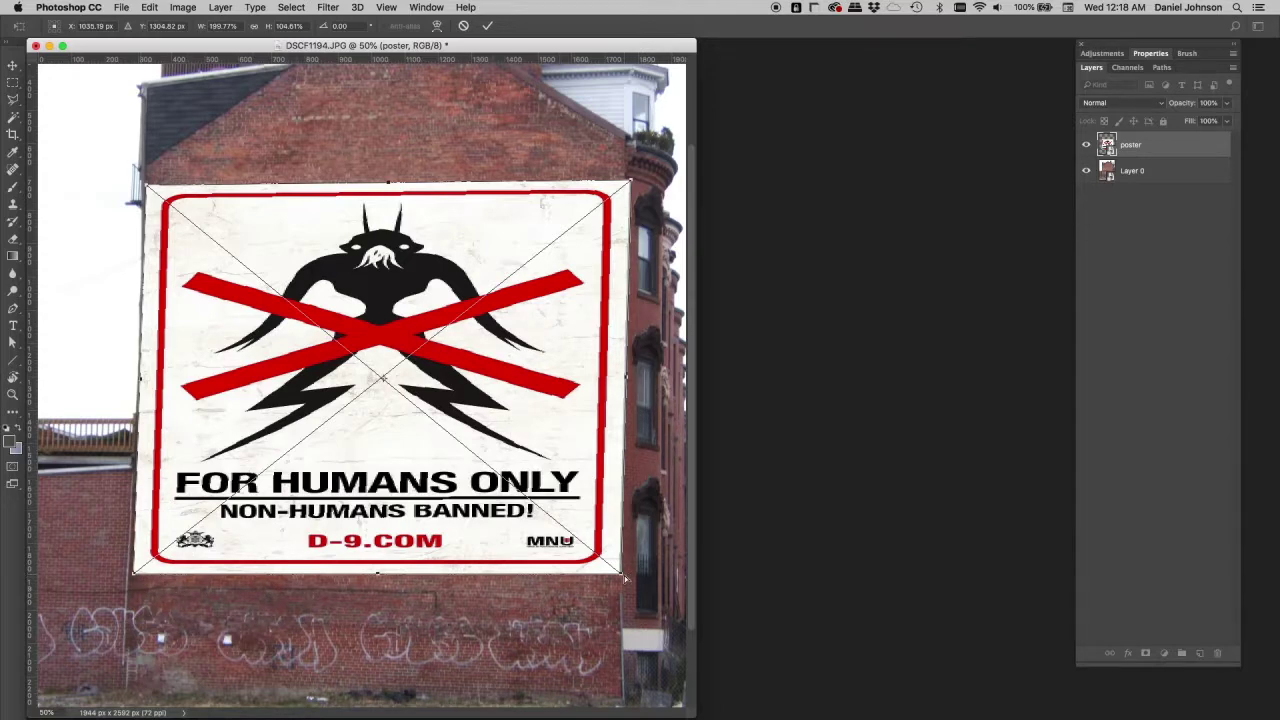
pyautogui.moveTo(622, 577); pyautogui.dragTo(622, 589)
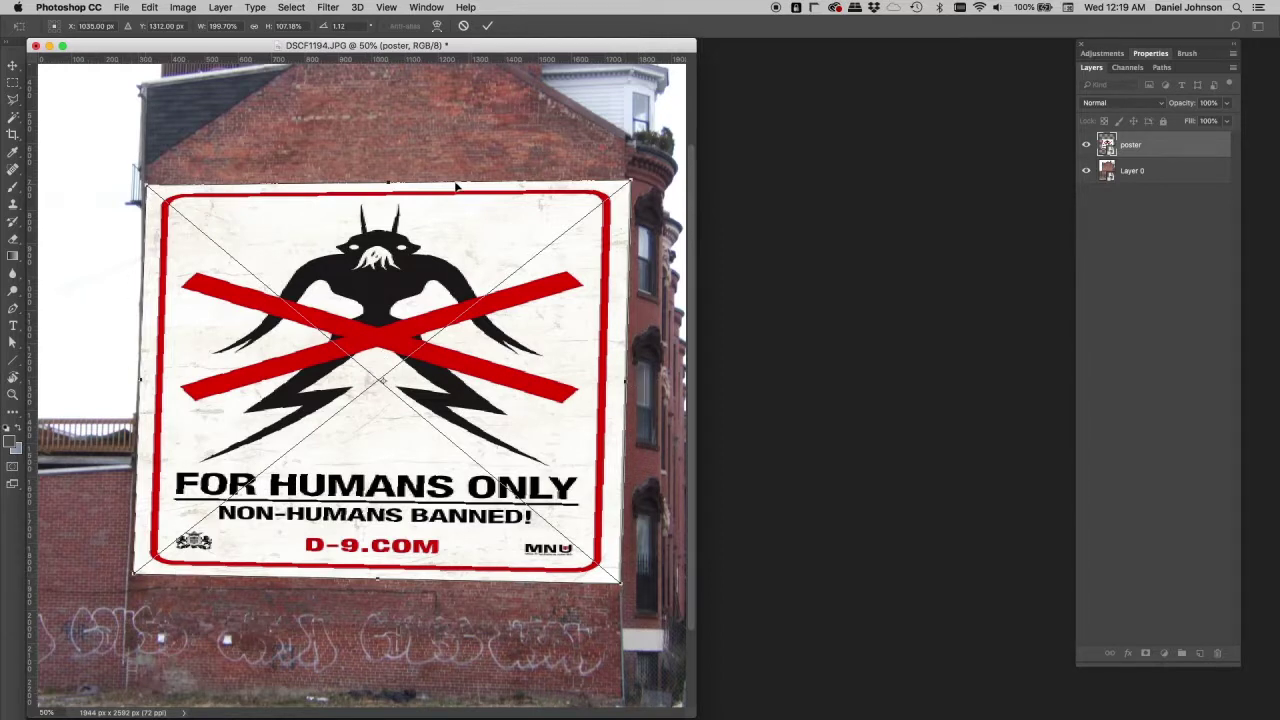
# Scale the distorted poster from its sides and lower edge to about 108% wide and 89% high, keeping its perspective
pyautogui.rightClick(326, 286)
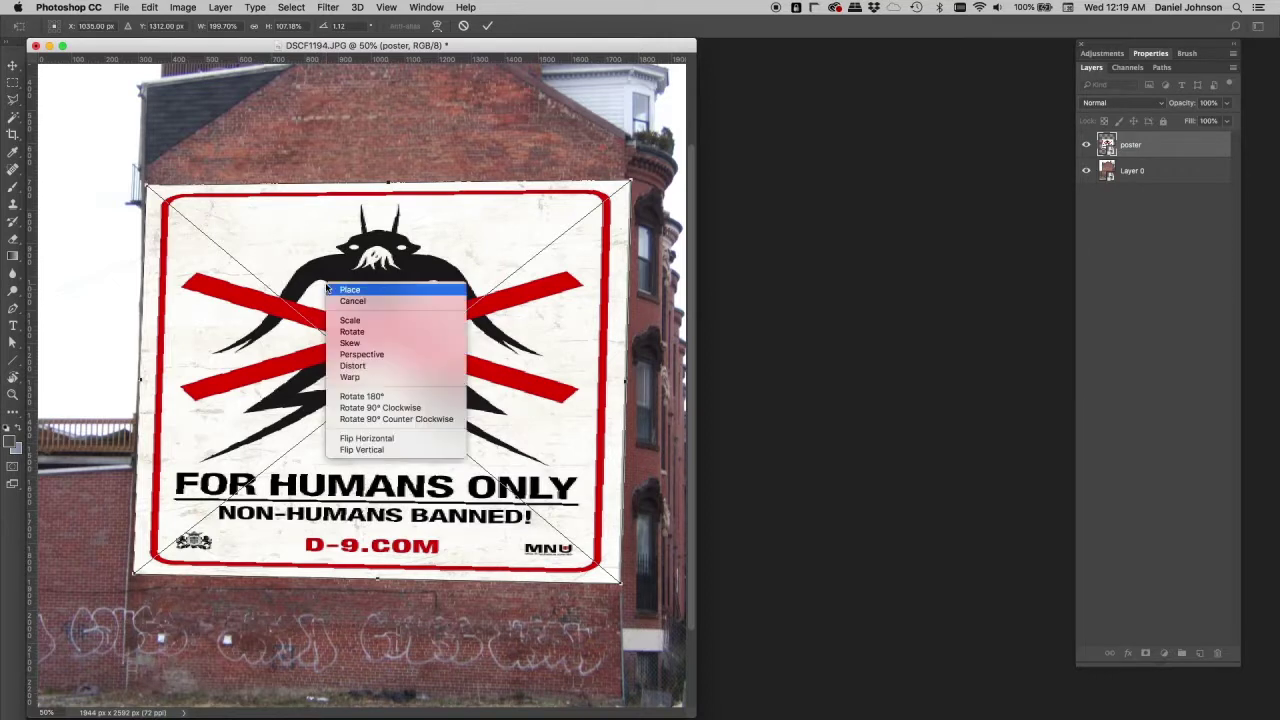
pyautogui.click(368, 321)
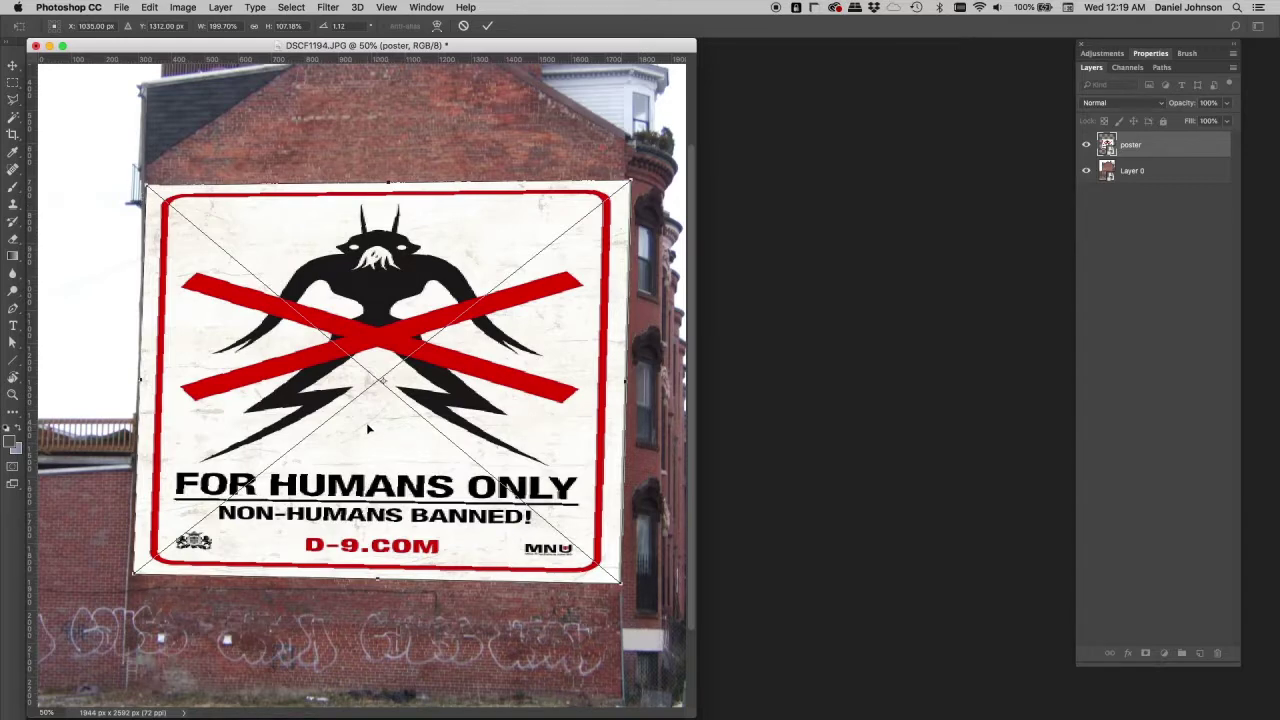
pyautogui.moveTo(366, 424); pyautogui.dragTo(324, 299)
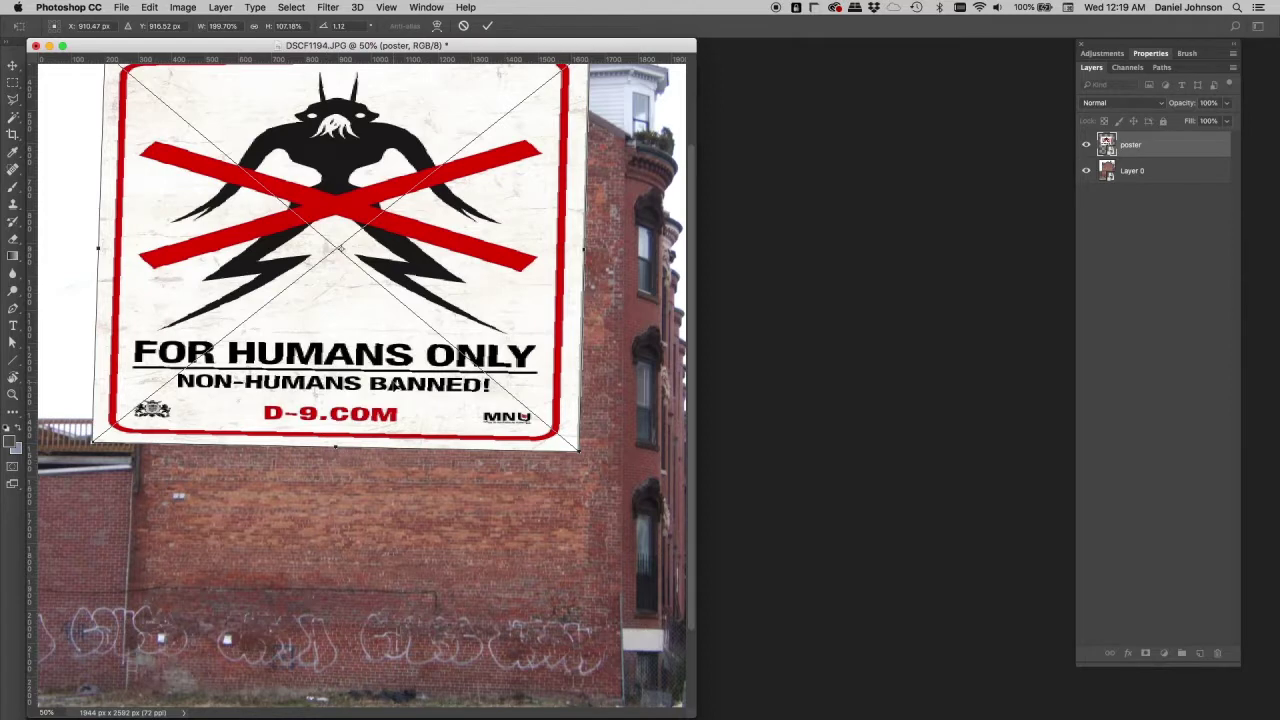
pyautogui.press('super+z')
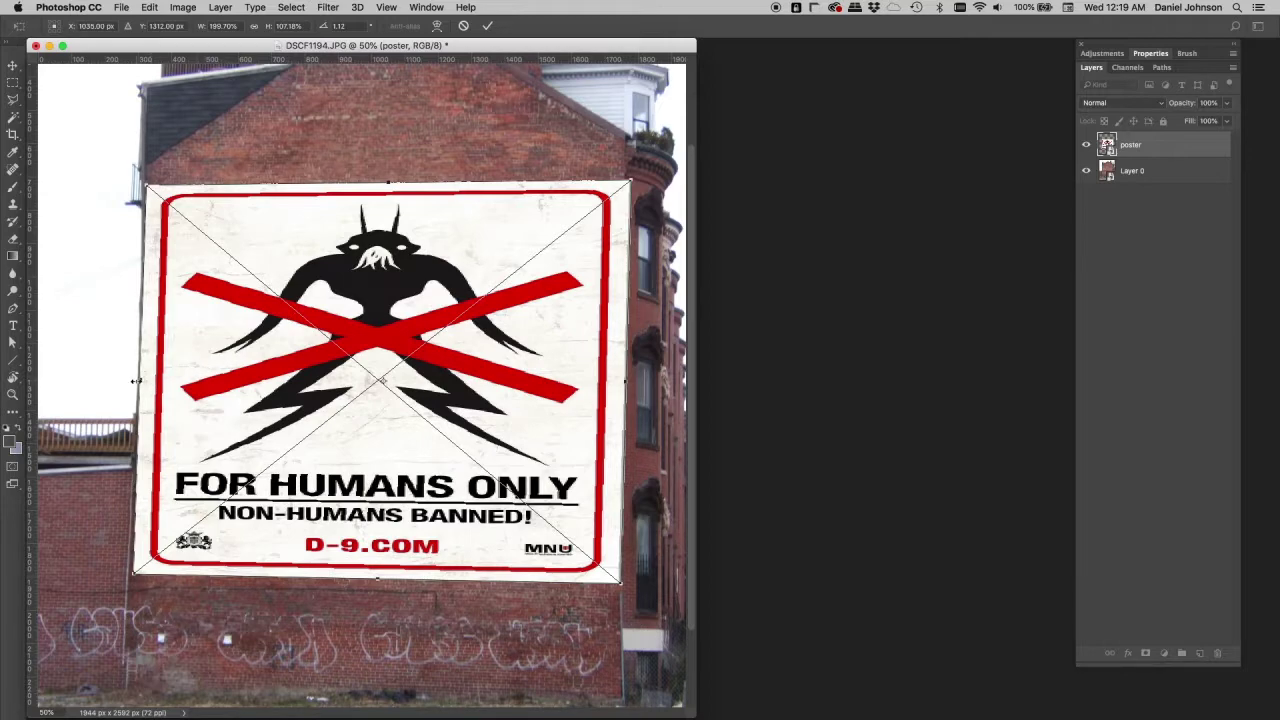
pyautogui.moveTo(140, 380); pyautogui.dragTo(298, 380)
pyautogui.moveTo(628, 380); pyautogui.dragTo(483, 380)
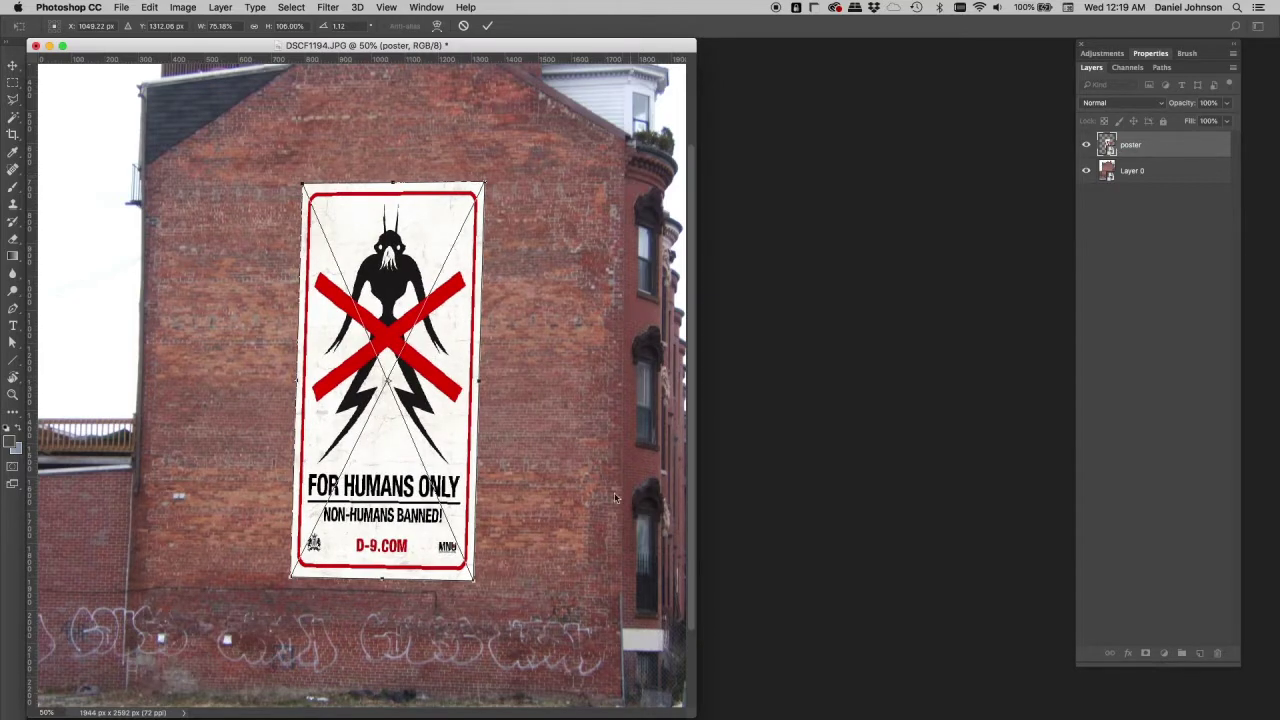
pyautogui.moveTo(297, 380); pyautogui.dragTo(240, 380)
pyautogui.moveTo(477, 380); pyautogui.dragTo(501, 380)
pyautogui.moveTo(363, 577); pyautogui.dragTo(364, 533)
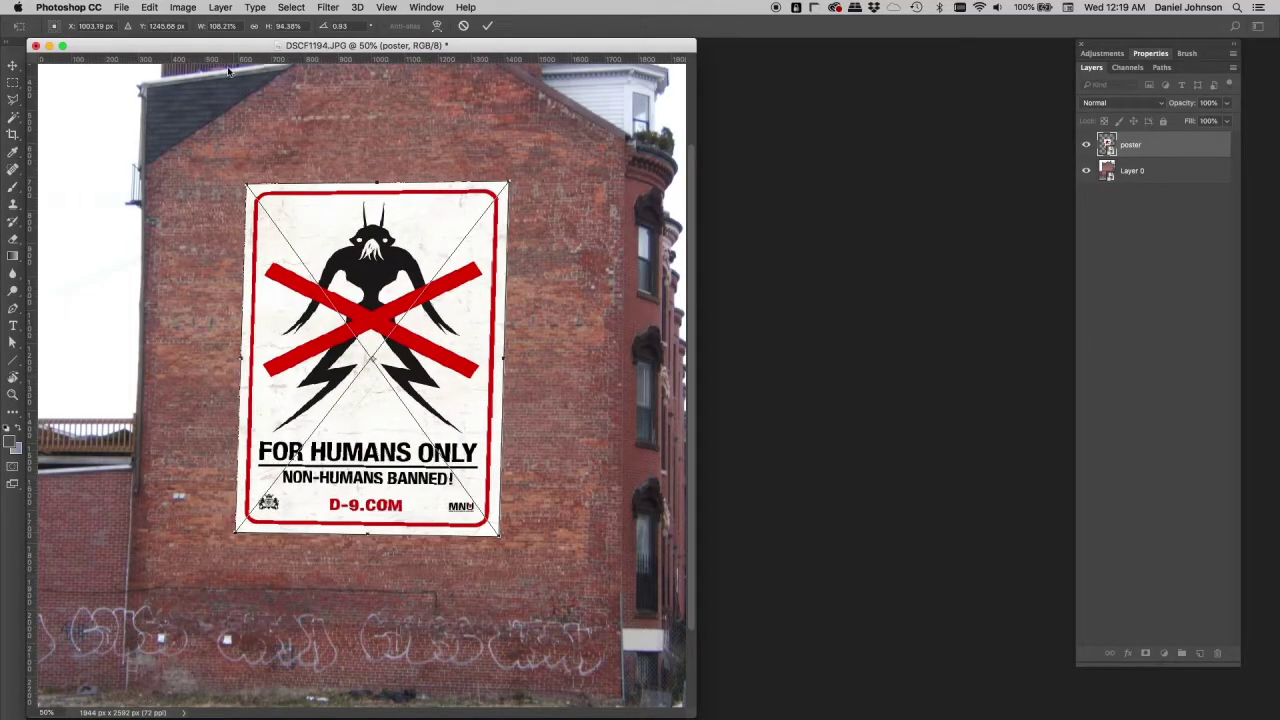
pyautogui.moveTo(367, 533)
pyautogui.mouseDown()
pyautogui.moveTo(369, 497)
pyautogui.moveTo(369, 515)
pyautogui.mouseUp()
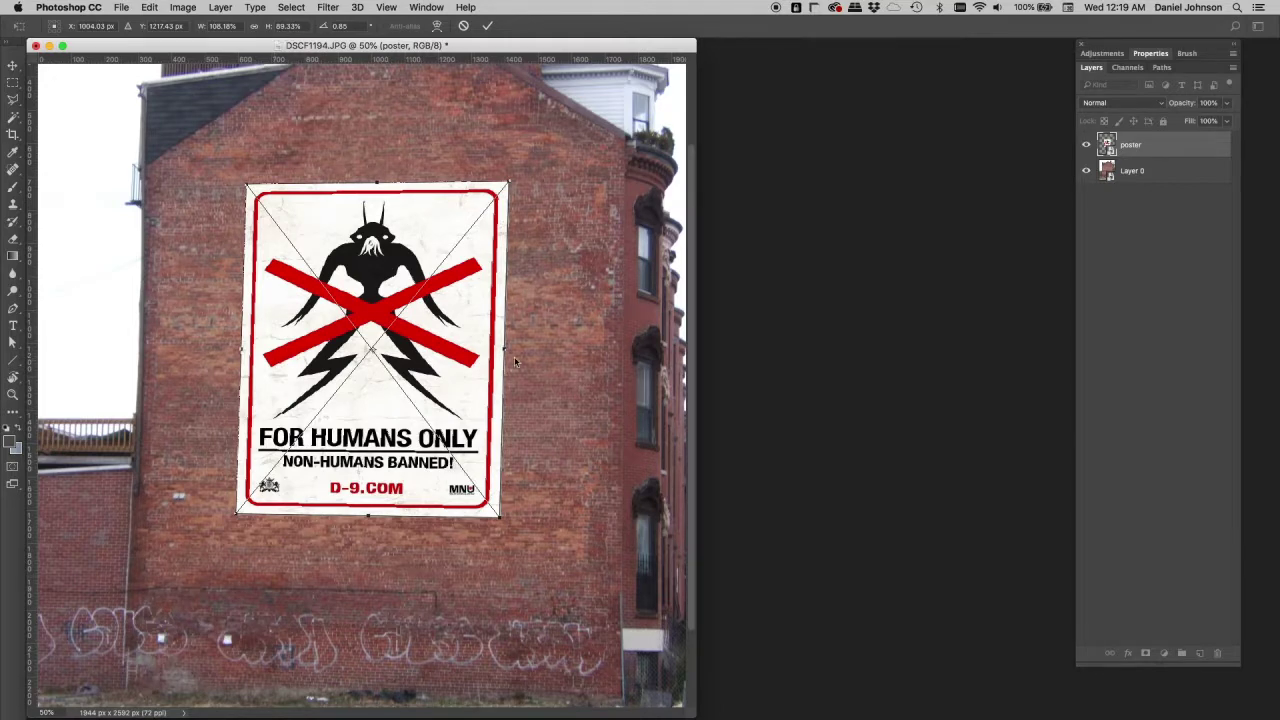
# Narrow the poster to about 91% width by adjusting both side edges, and apply the transform
pyautogui.moveTo(508, 349); pyautogui.dragTo(467, 351)
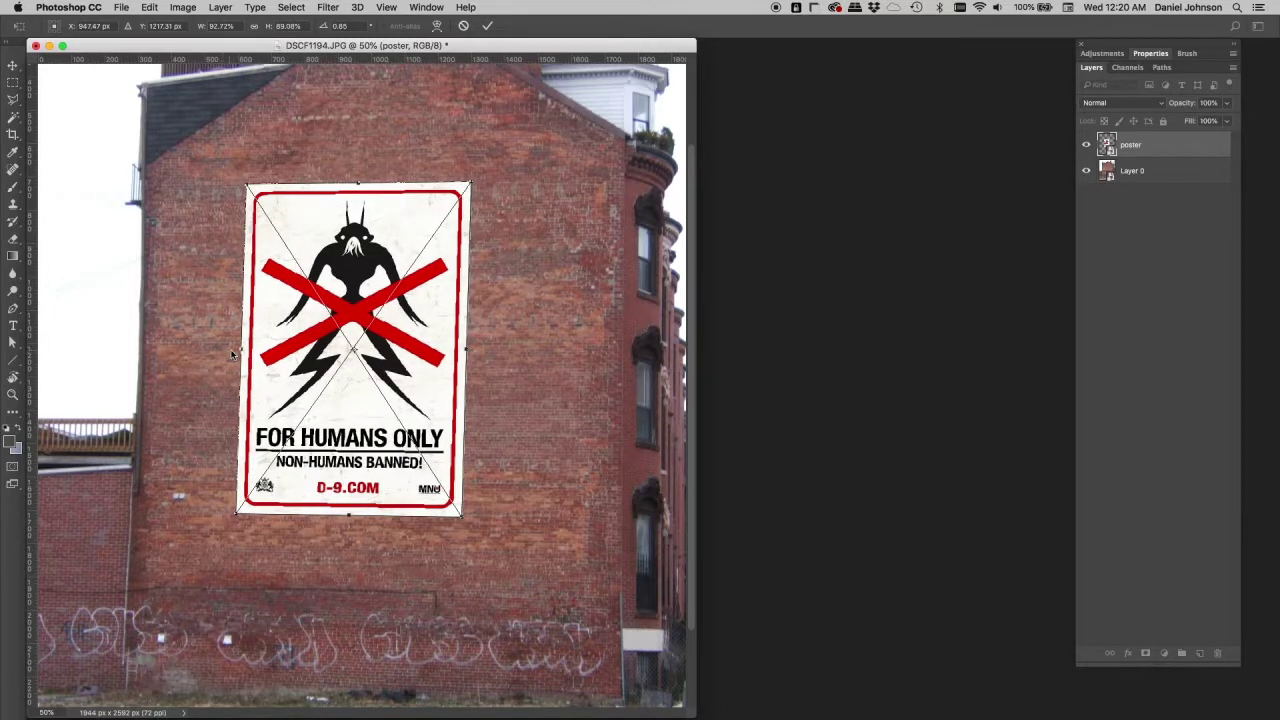
pyautogui.moveTo(243, 348); pyautogui.dragTo(249, 349)
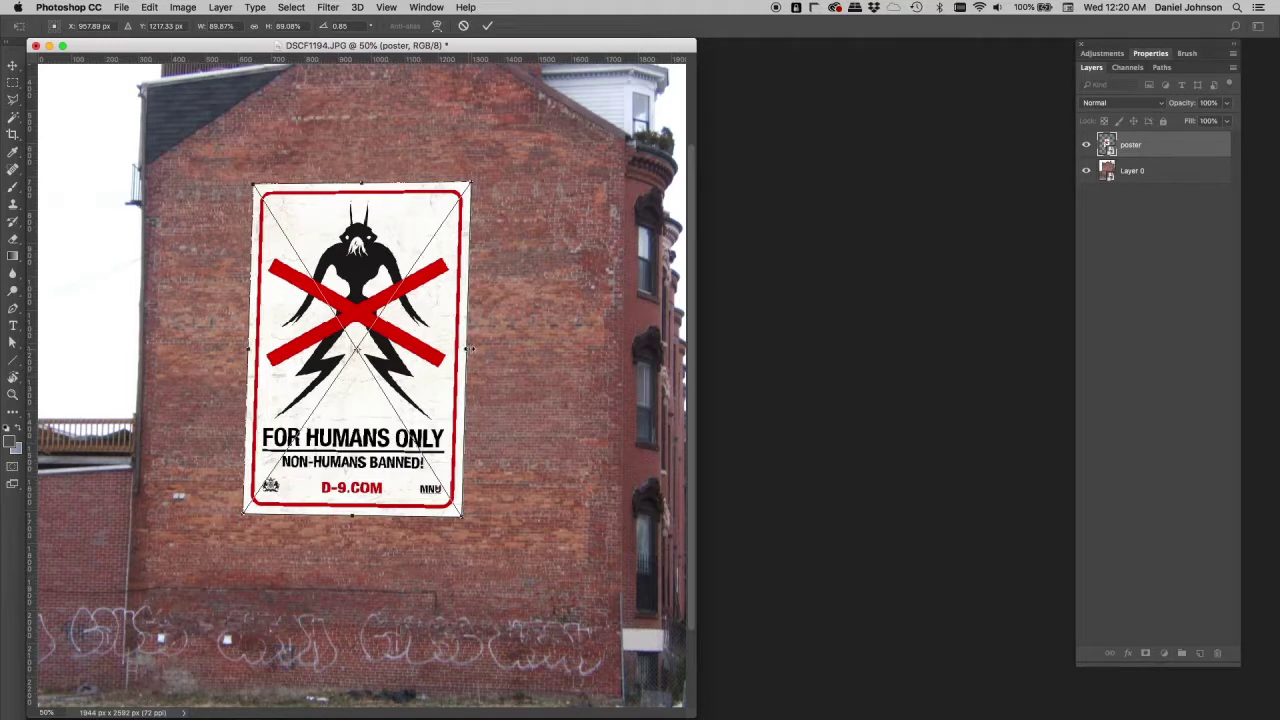
pyautogui.moveTo(472, 344); pyautogui.dragTo(475, 345)
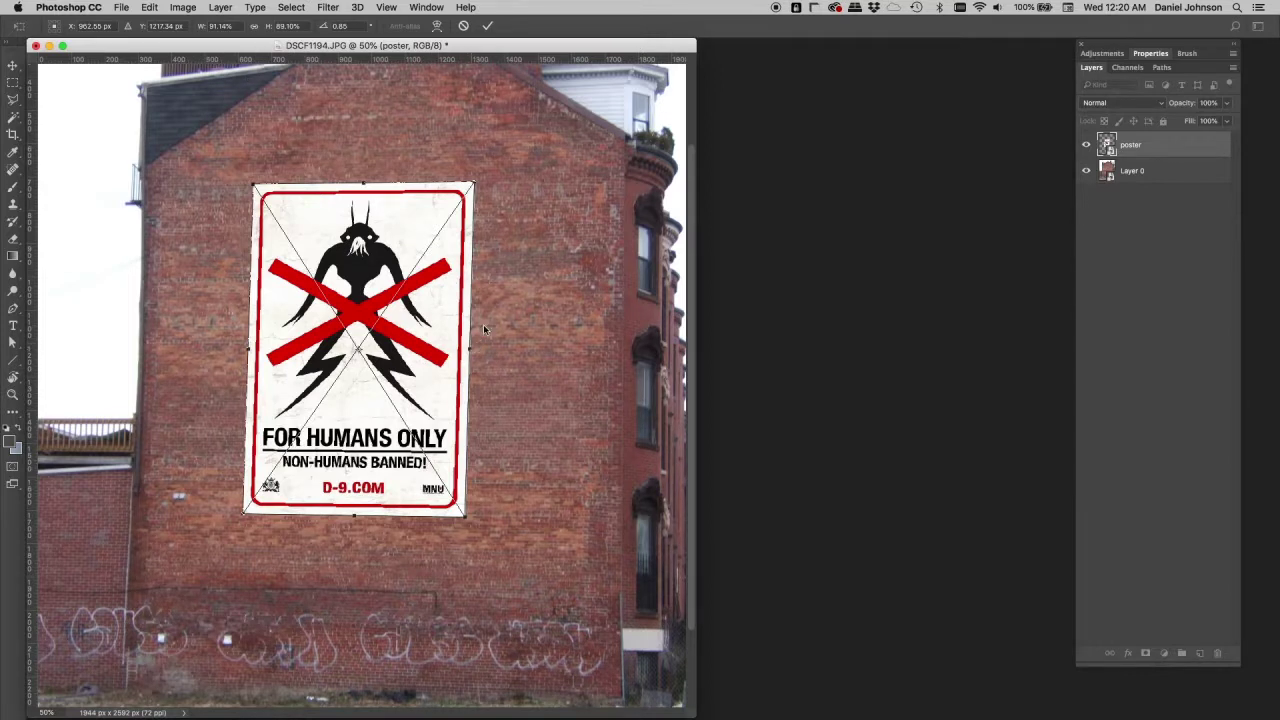
pyautogui.press('Return')
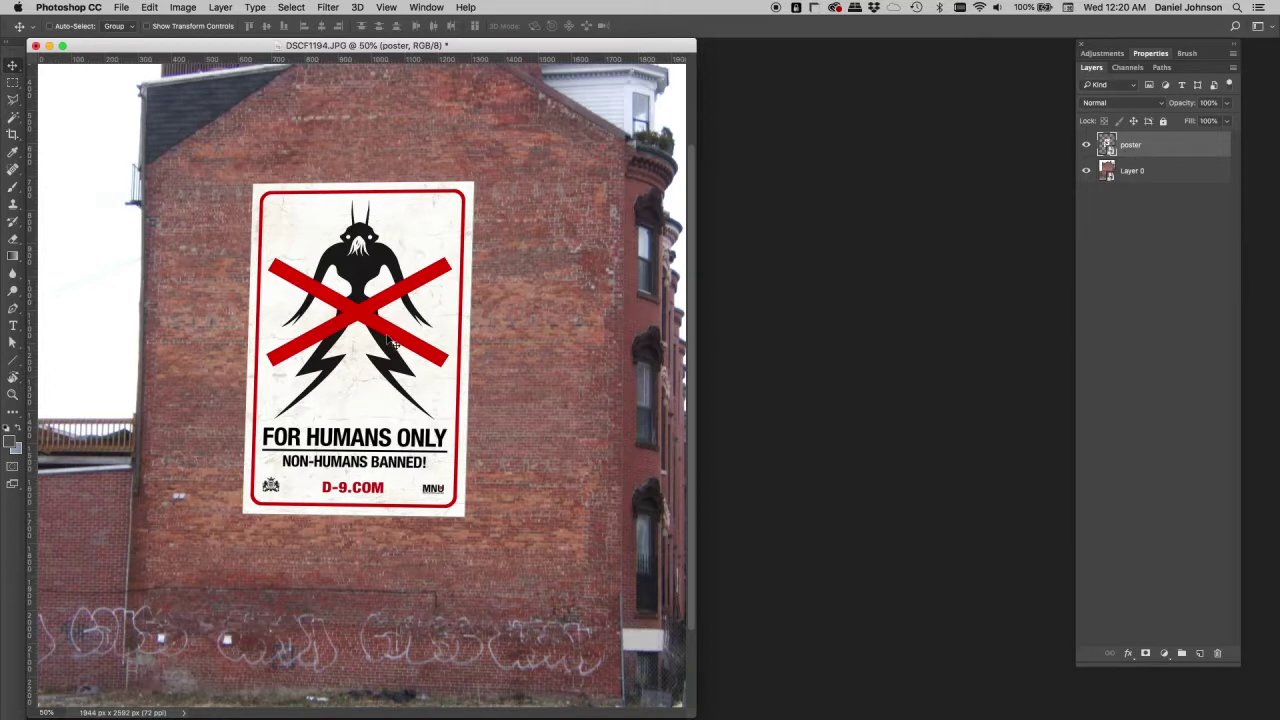
# Check the poster smart object's stored transform box and values with Free Transform
pyautogui.press('super+t')
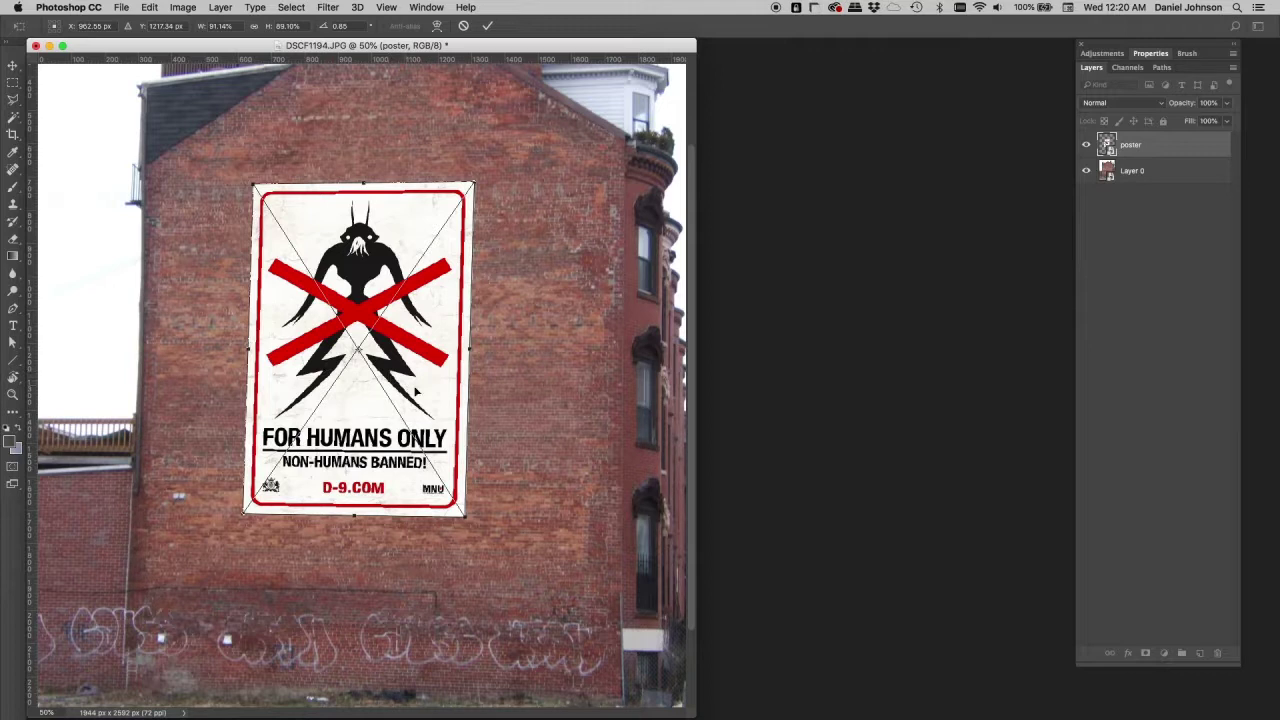
pyautogui.press('Return')
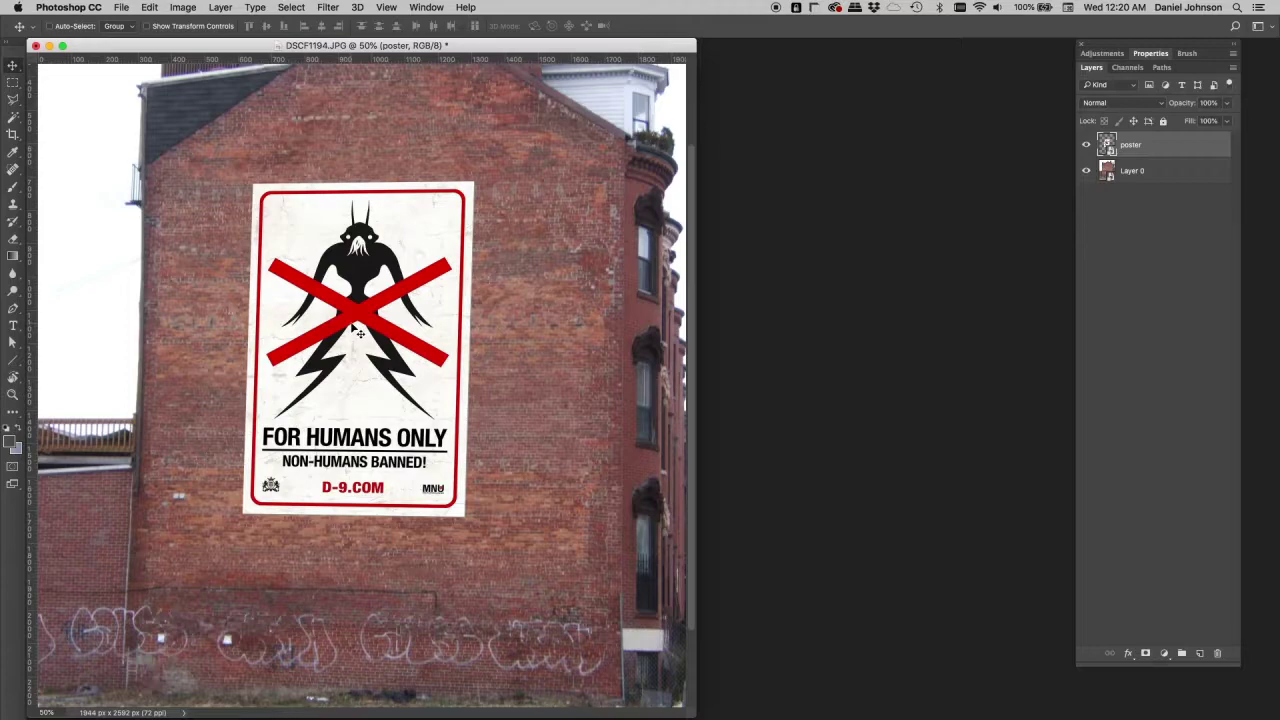
# Examine the poster's edges, corner and artwork up to 300% zoom, comparing their sharpness with the surrounding brick wall
pyautogui.press('super+equal')
pyautogui.press('super+equal')
pyautogui.press('super+equal')
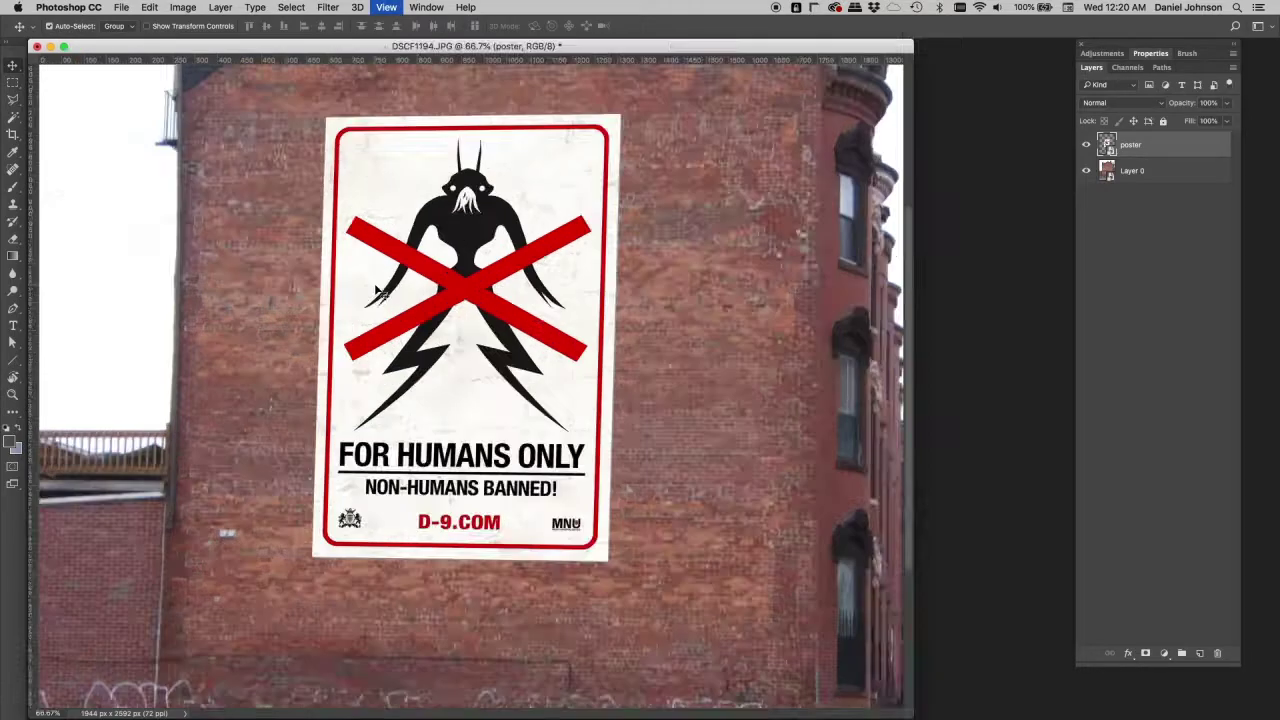
pyautogui.moveTo(310, 200); pyautogui.dragTo(586, 484)
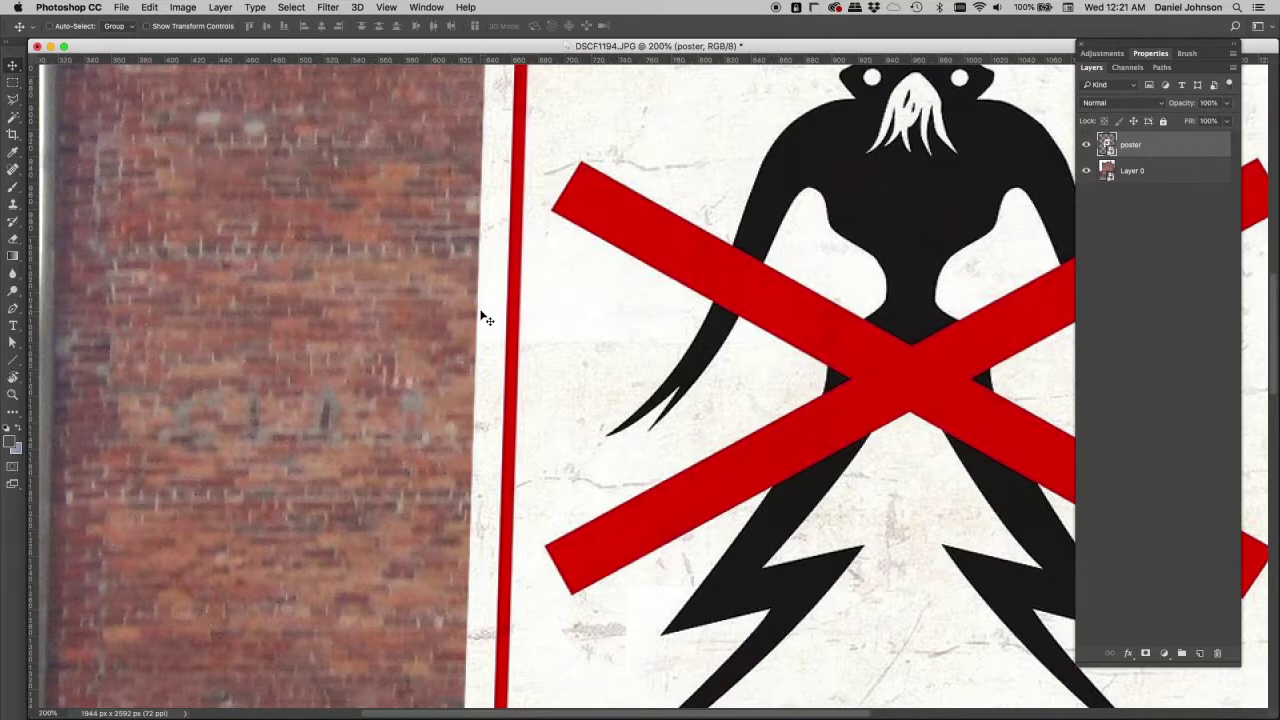
pyautogui.moveTo(277, 320); pyautogui.dragTo(386, 329)
pyautogui.moveTo(617, 369); pyautogui.dragTo(429, 414)
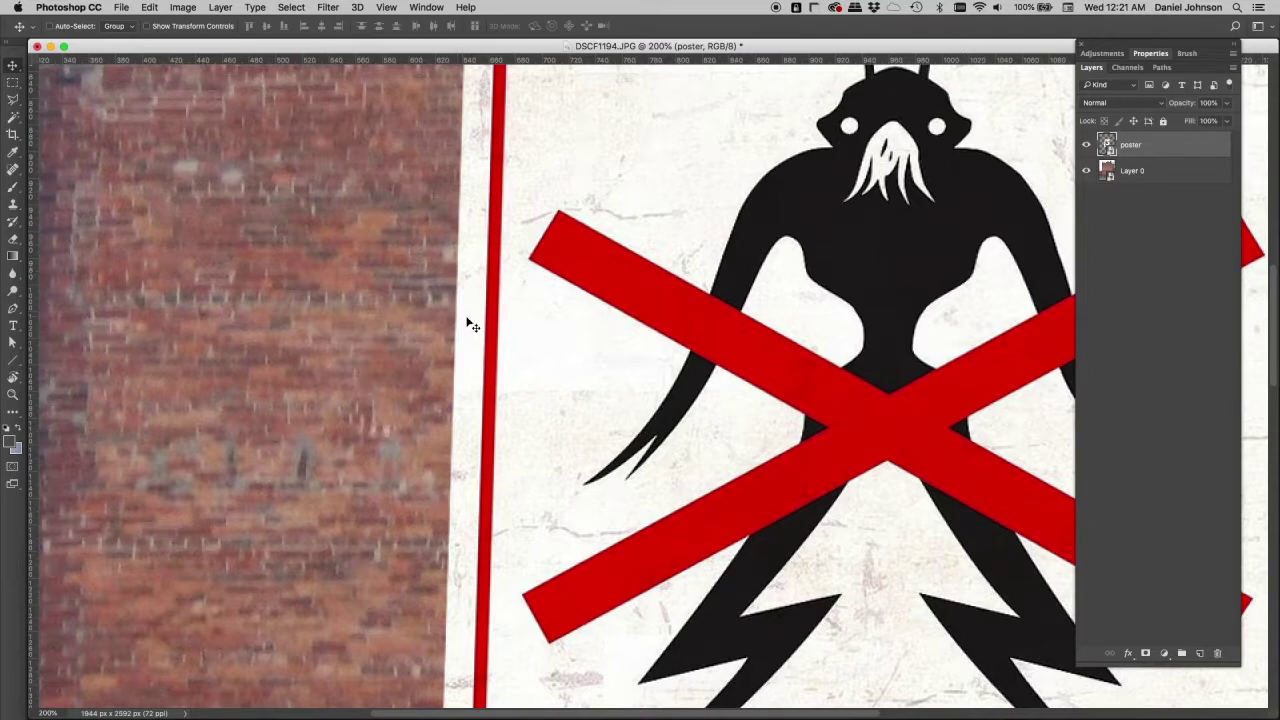
pyautogui.press('super+equal')
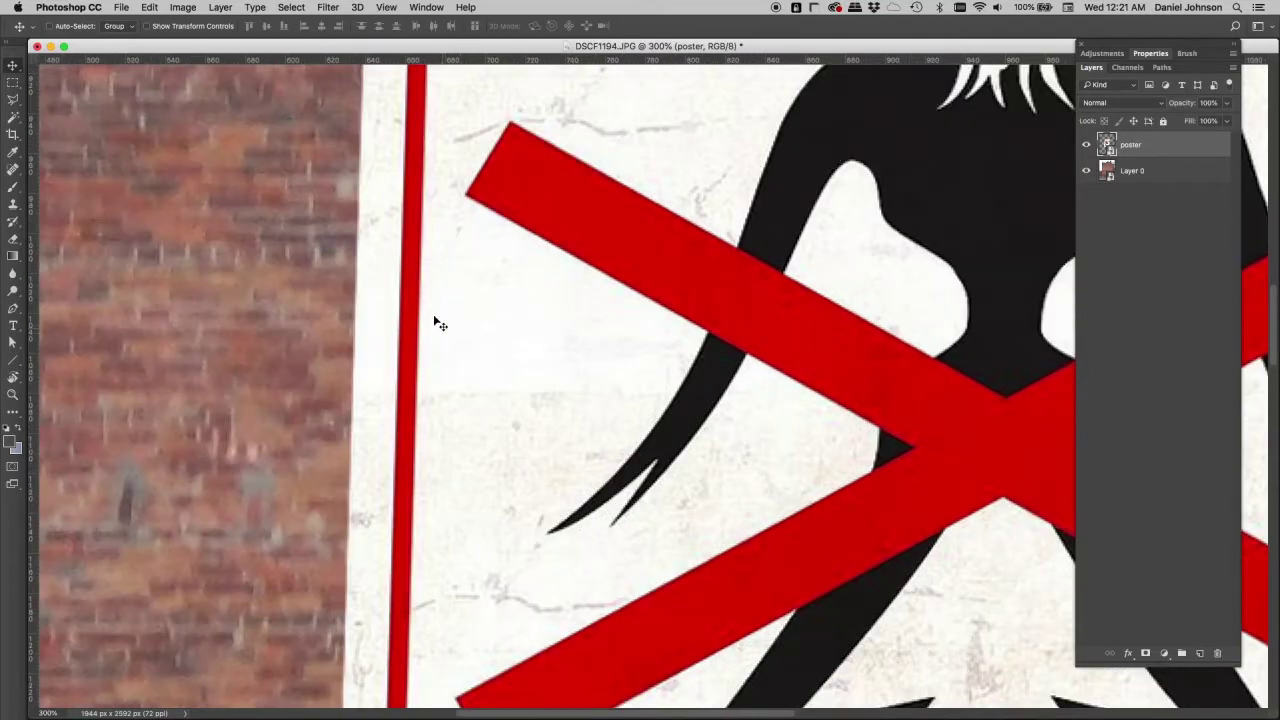
pyautogui.moveTo(430, 231); pyautogui.dragTo(457, 509)
pyautogui.moveTo(510, 300); pyautogui.dragTo(515, 434)
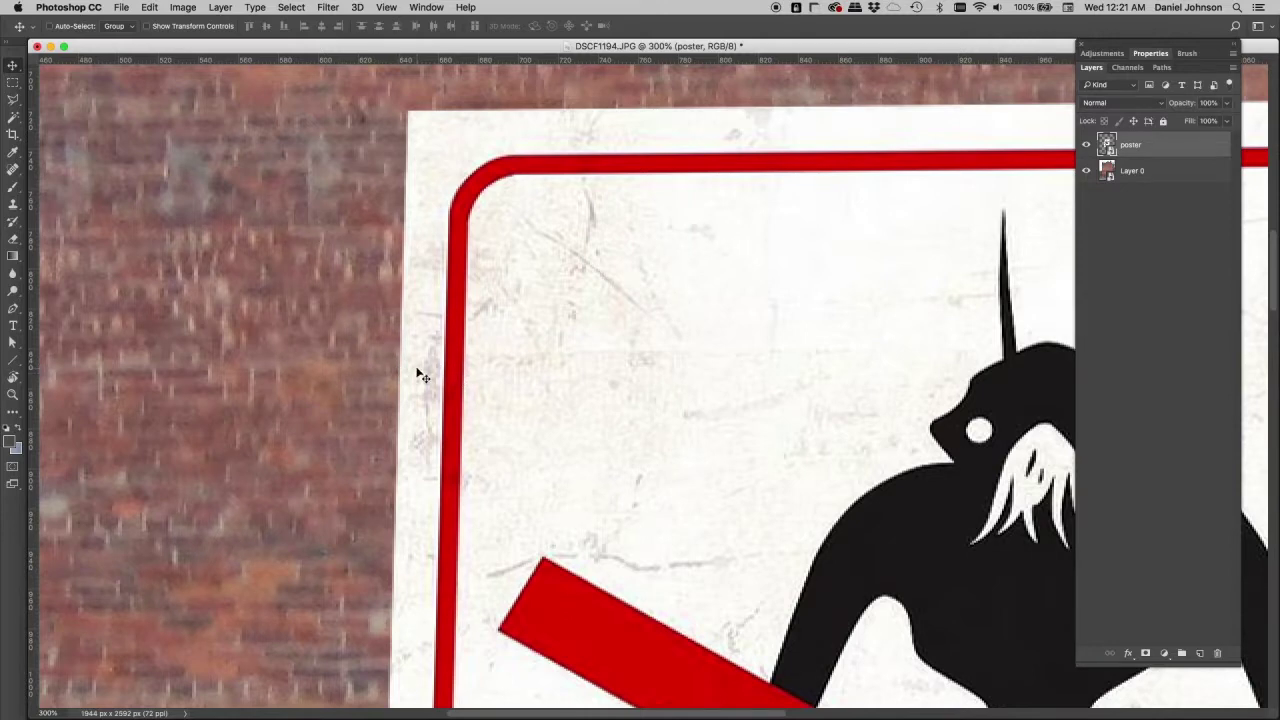
pyautogui.moveTo(400, 357); pyautogui.dragTo(423, 386)
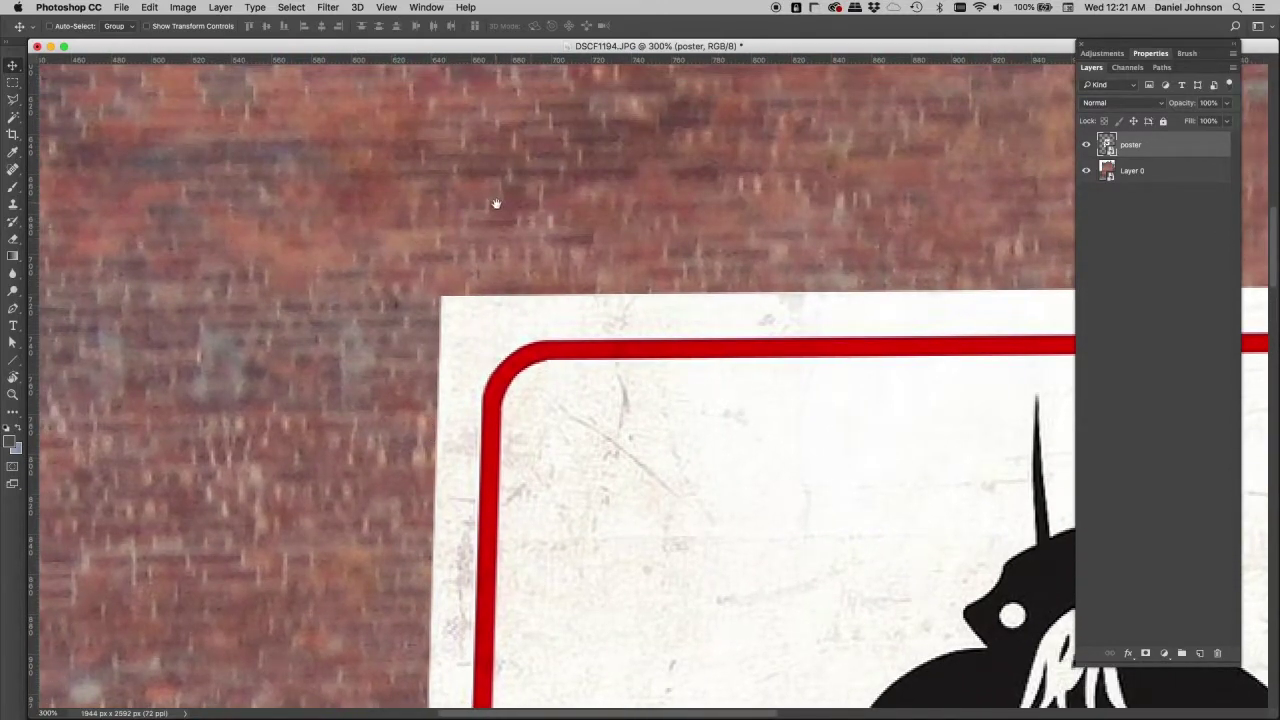
pyautogui.press('h')
pyautogui.moveTo(880, 529); pyautogui.dragTo(623, 366)
pyautogui.moveTo(659, 300); pyautogui.dragTo(720, 180)
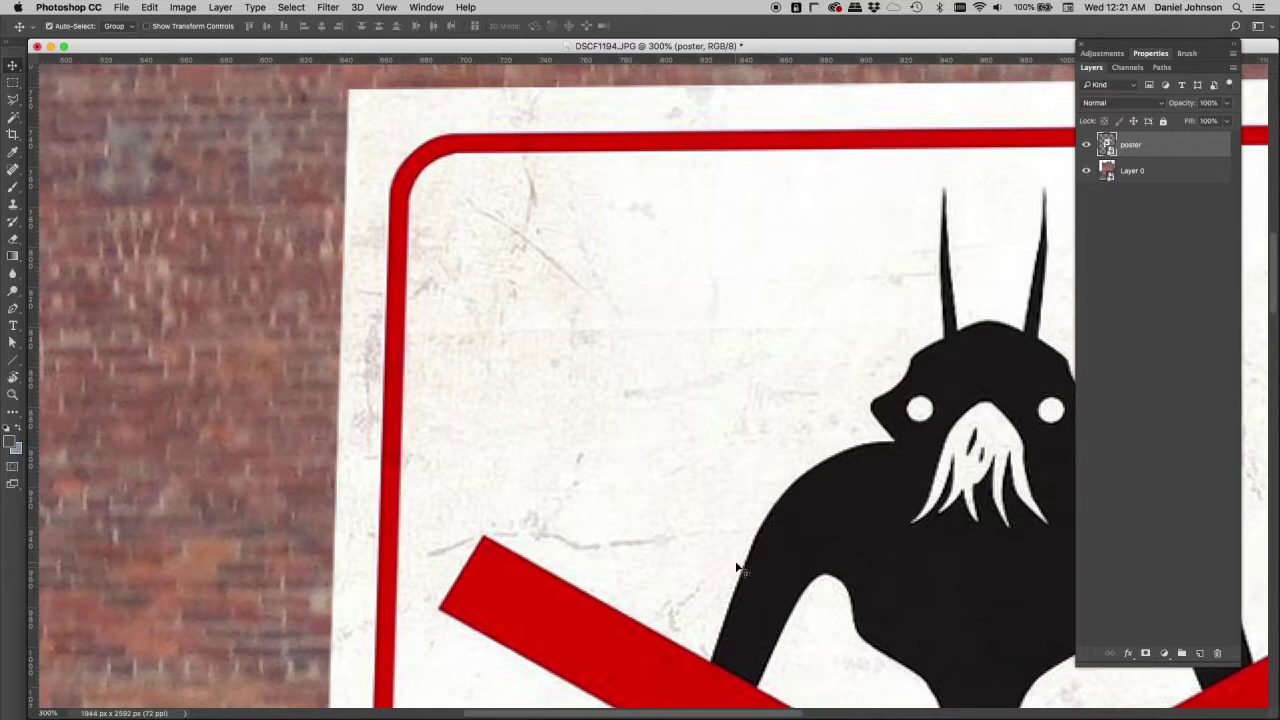
pyautogui.press('super+minus')
pyautogui.press('super+minus')
pyautogui.moveTo(690, 483); pyautogui.dragTo(581, 369)
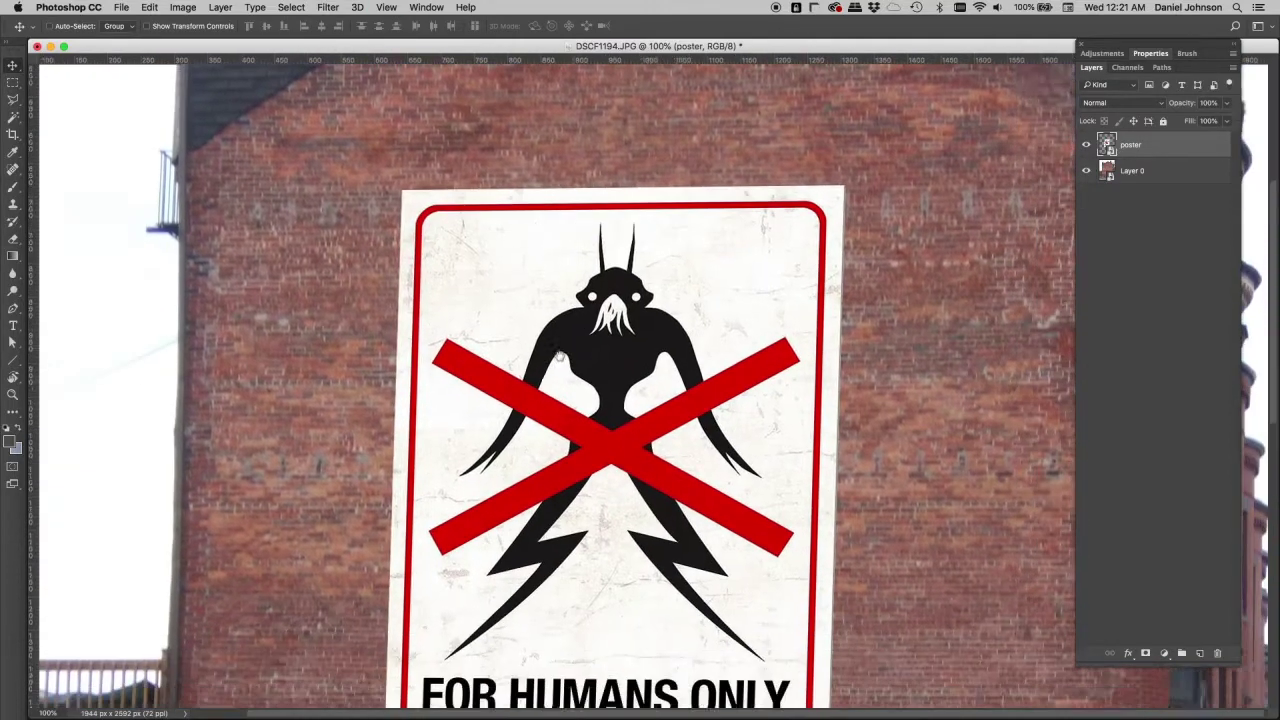
pyautogui.scroll(-2, 581, 369)
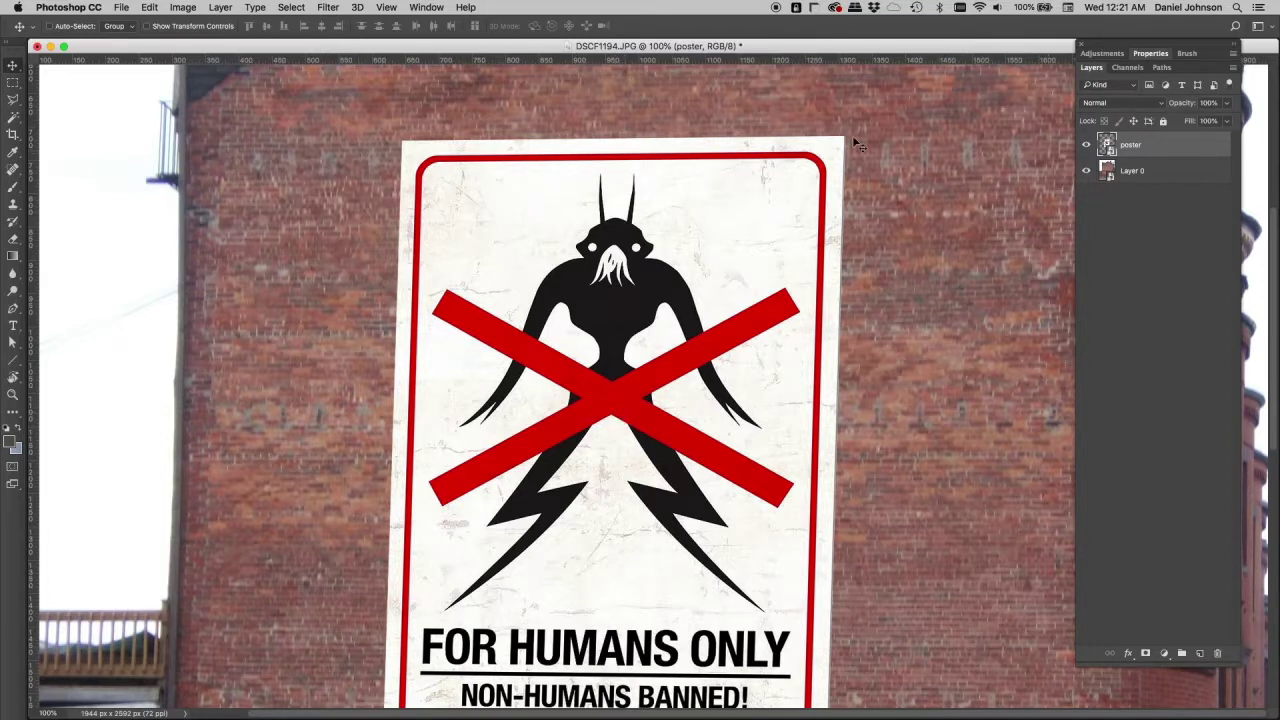
# Set up a Gaussian Blur smart filter on the poster layer with a radius of 0.6 pixels
pyautogui.click(329, 8)
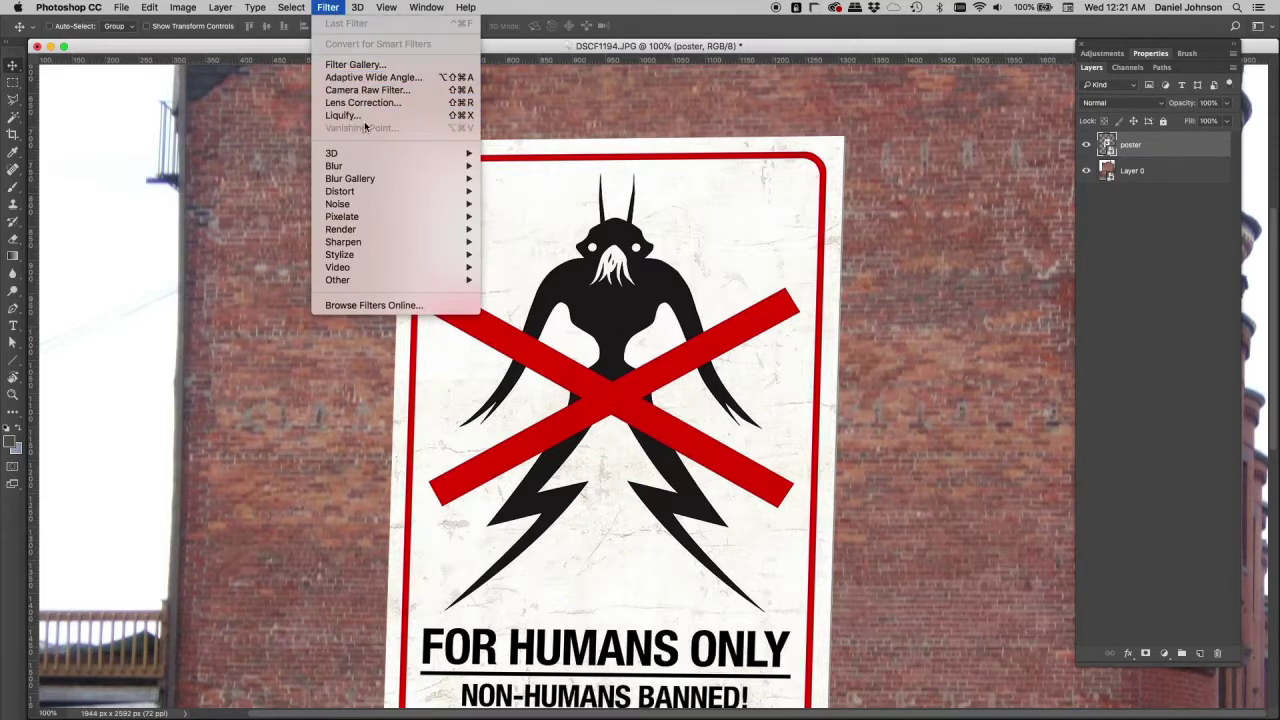
pyautogui.moveTo(368, 168)
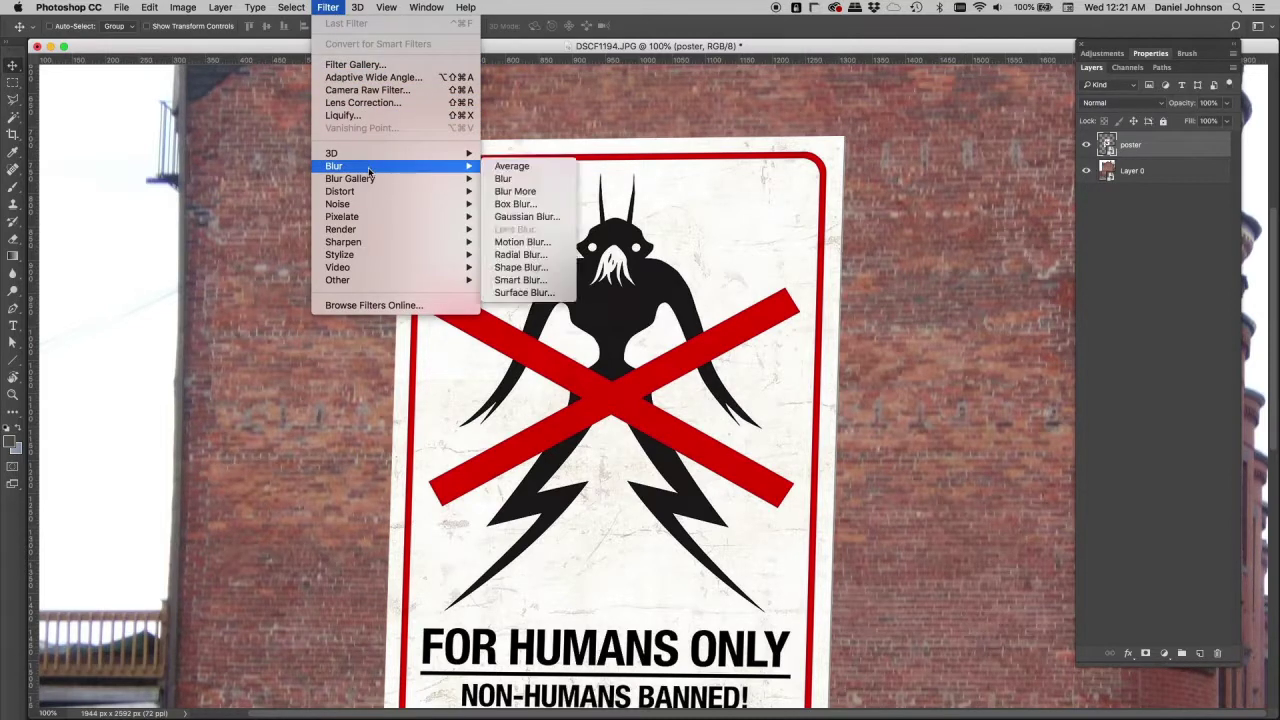
pyautogui.click(551, 219)
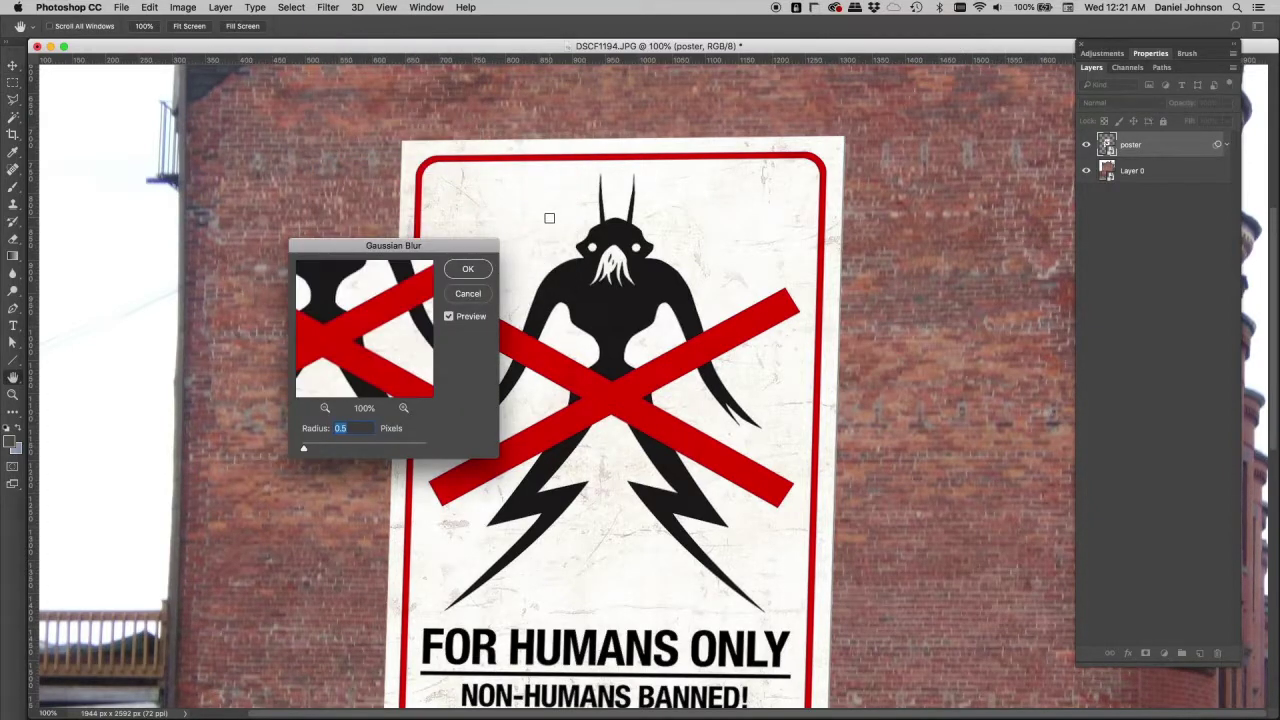
pyautogui.keyDown('super'); pyautogui.click(605, 228); pyautogui.keyUp('super')
pyautogui.moveTo(368, 149); pyautogui.dragTo(640, 246)
pyautogui.keyDown('super'); pyautogui.click(578, 196); pyautogui.keyUp('super')
pyautogui.scroll(5, 627, 431)
pyautogui.hscroll(-6, 627, 431)
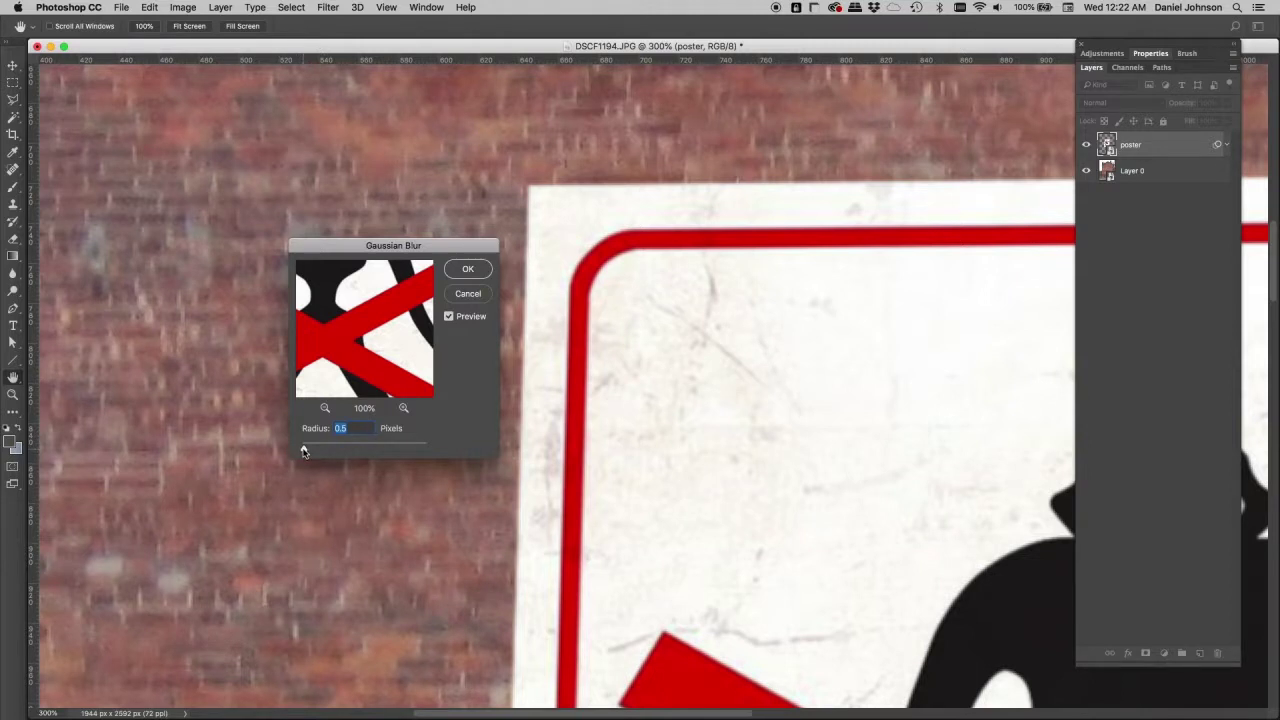
pyautogui.moveTo(306, 451); pyautogui.dragTo(307, 451)
pyautogui.scroll(-5, 737, 483)
pyautogui.hscroll(5, 737, 483)
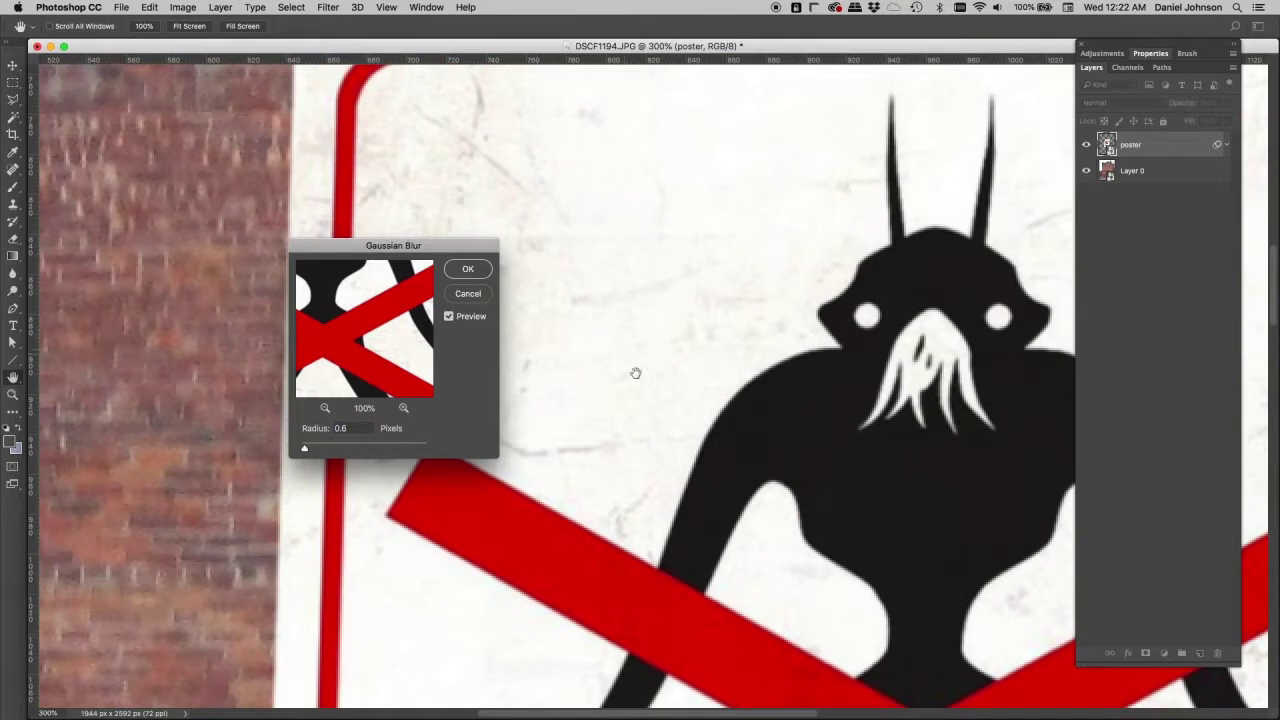
# Compare the poster with the blur preview off and on, check its upper corner, and apply the blur
pyautogui.click(448, 317)
pyautogui.click(448, 317)
pyautogui.scroll(3, 400, 210)
pyautogui.hscroll(-3, 400, 210)
pyautogui.scroll(5, 509, 429)
pyautogui.hscroll(-5, 509, 429)
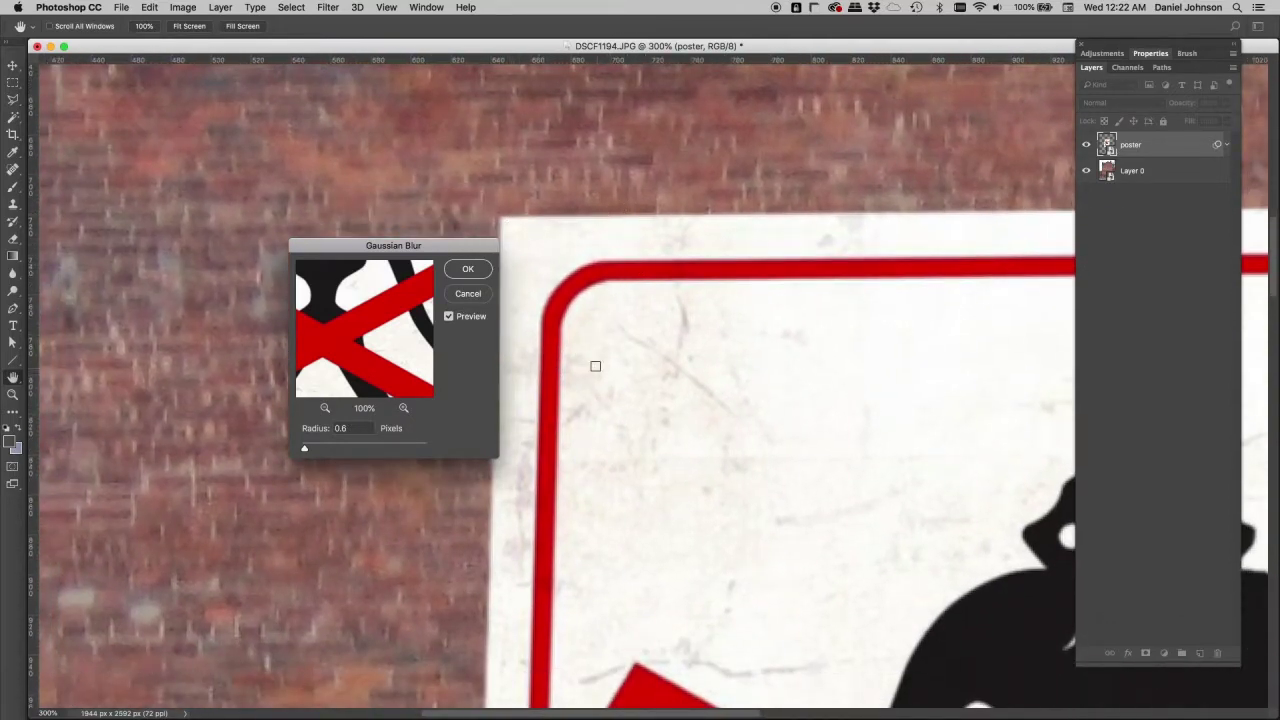
pyautogui.click(468, 271)
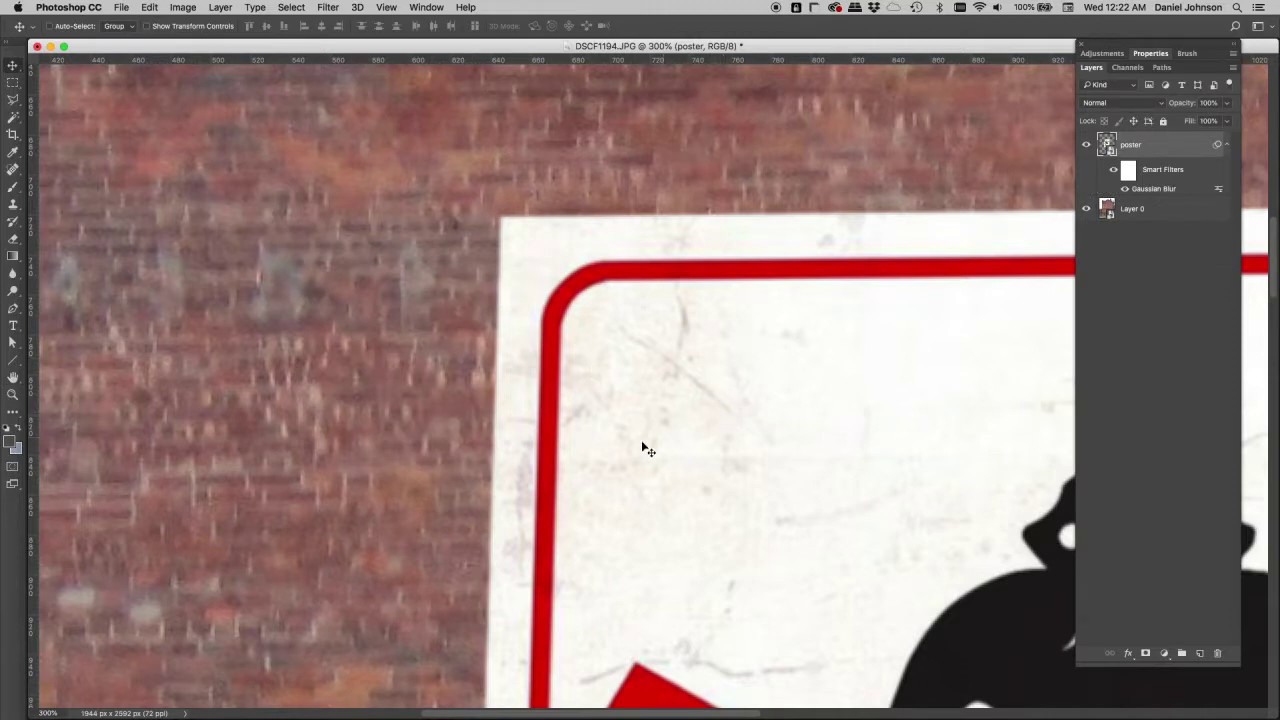
# Set up an Add Noise filter on the poster with Gaussian distribution, and compare monochromatic with coloured noise
pyautogui.scroll(-5, 657, 443)
pyautogui.moveTo(503, 397); pyautogui.dragTo(590, 413)
pyautogui.hscroll(-2, 590, 413)
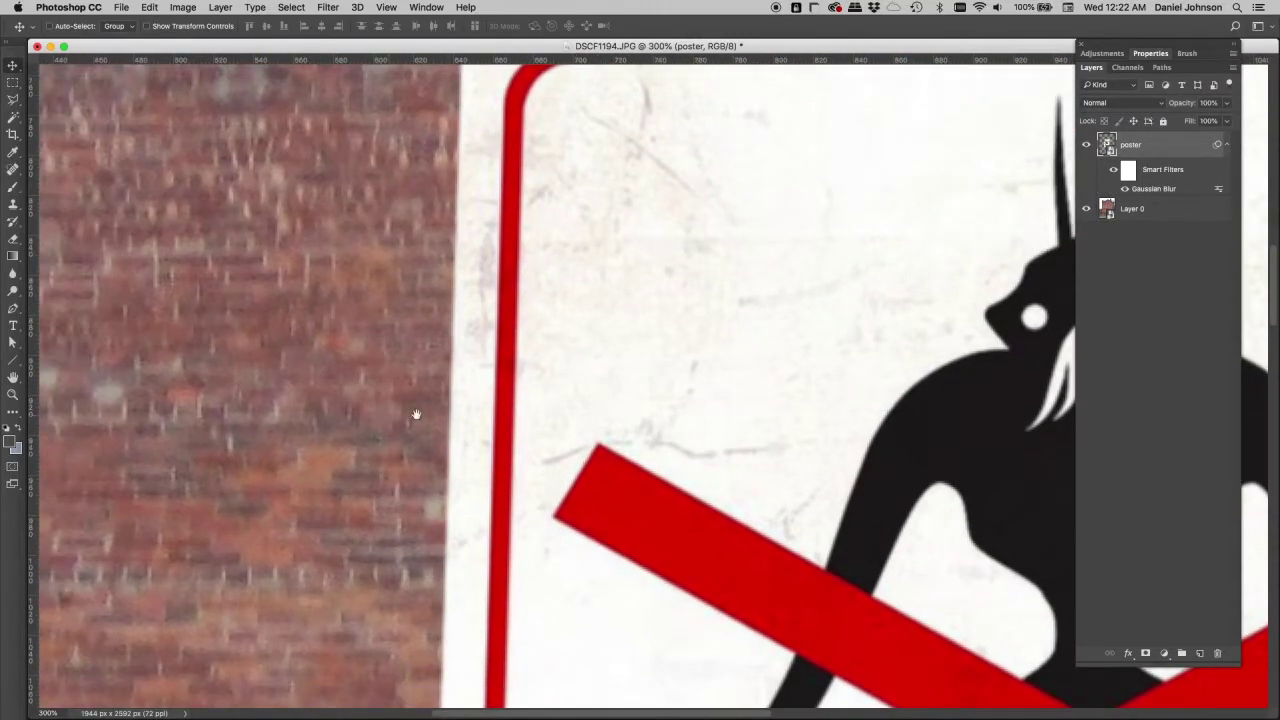
pyautogui.scroll(3, 491, 457)
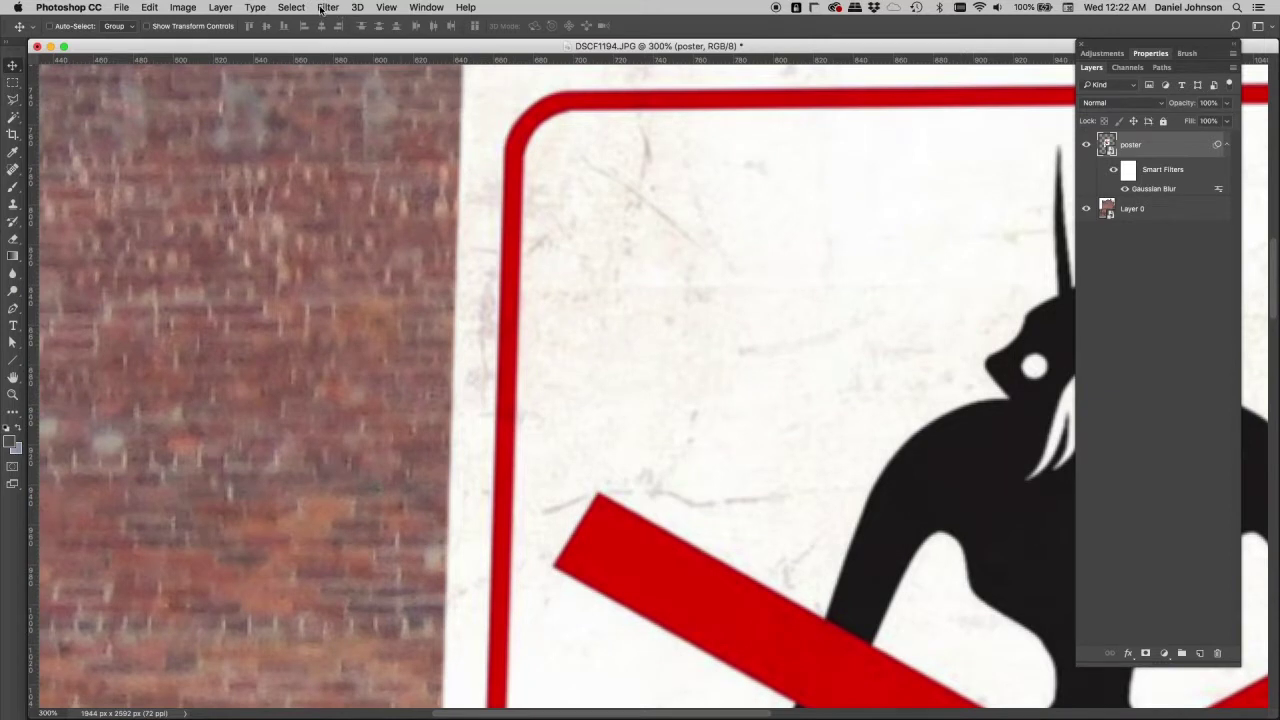
pyautogui.click(322, 8)
pyautogui.moveTo(371, 204)
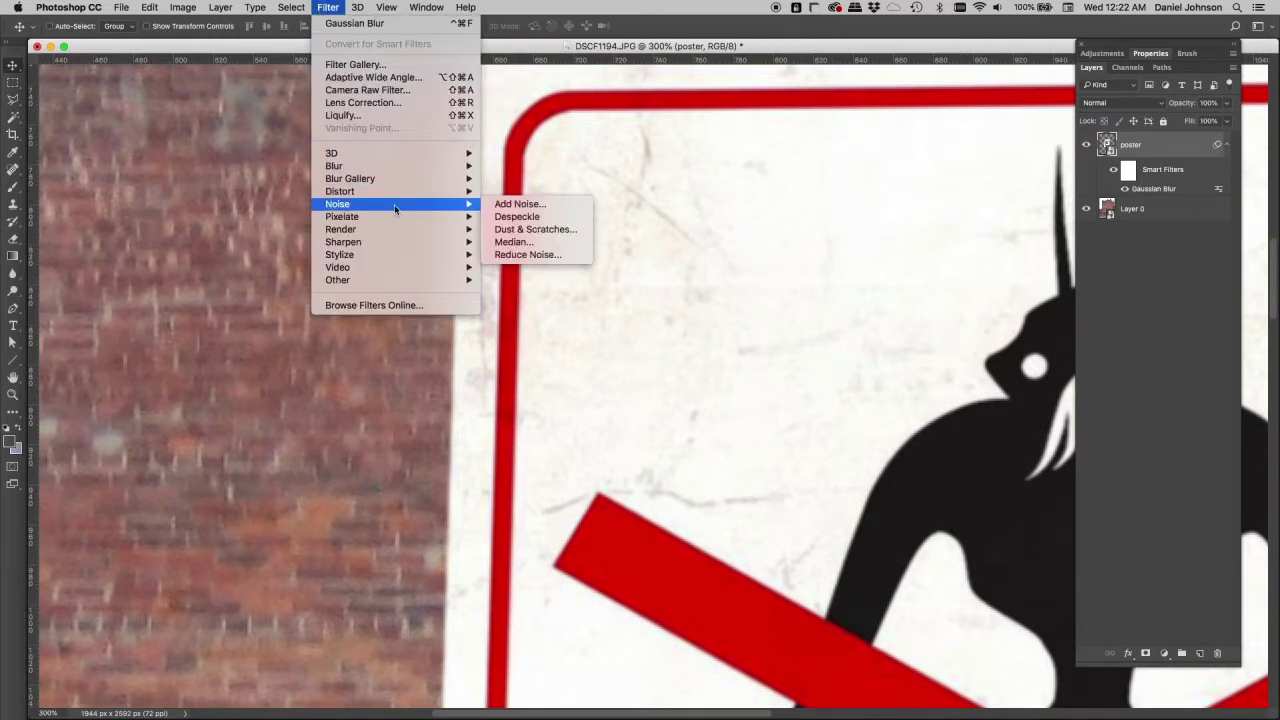
pyautogui.click(556, 209)
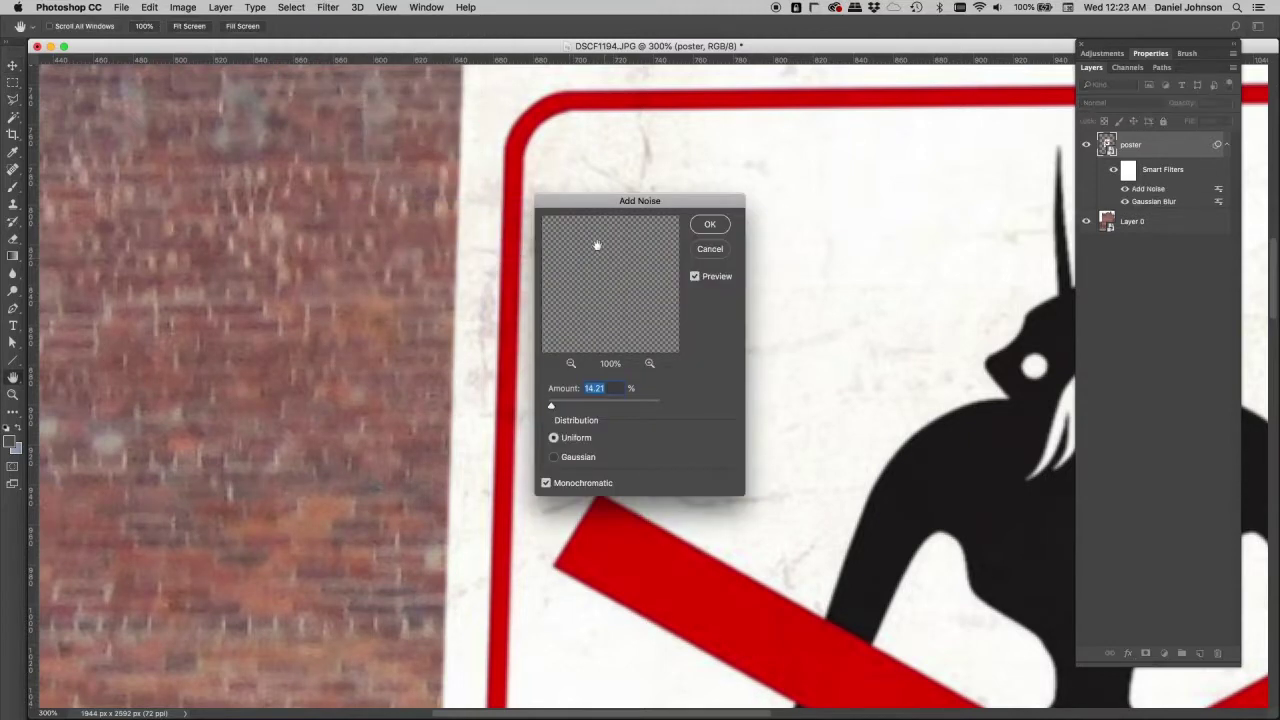
pyautogui.moveTo(590, 209); pyautogui.dragTo(587, 312)
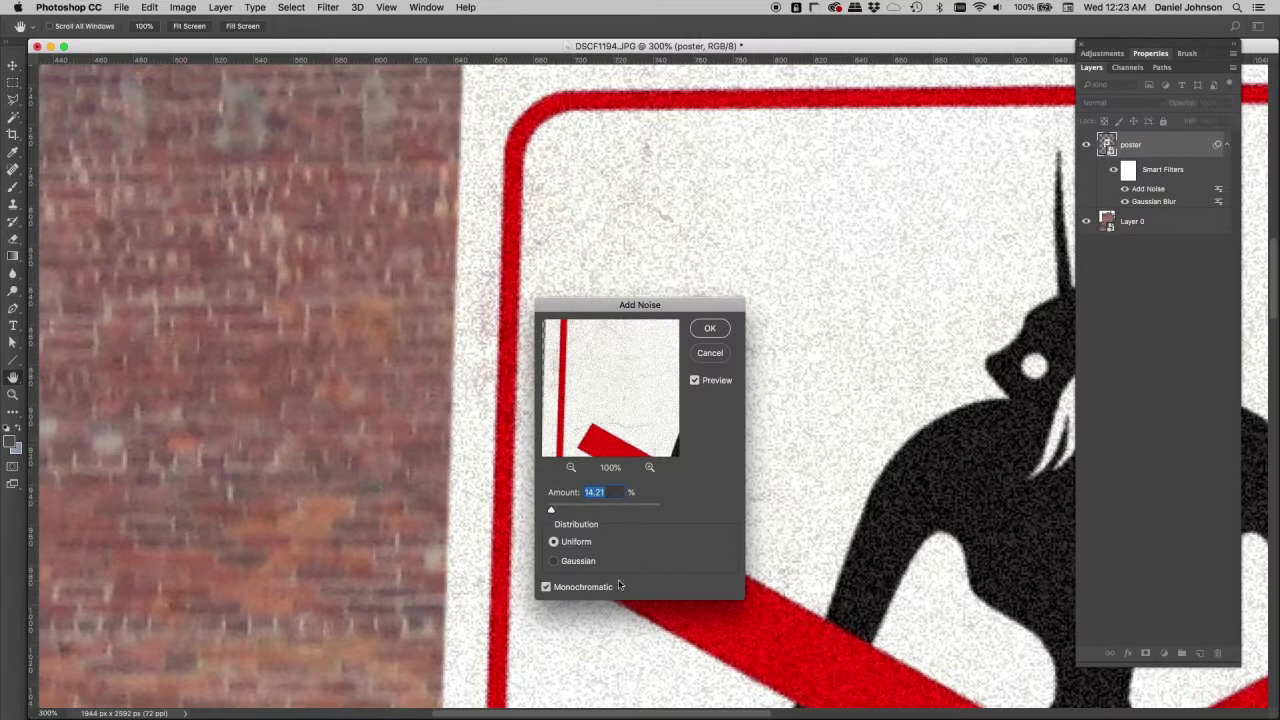
pyautogui.click(554, 563)
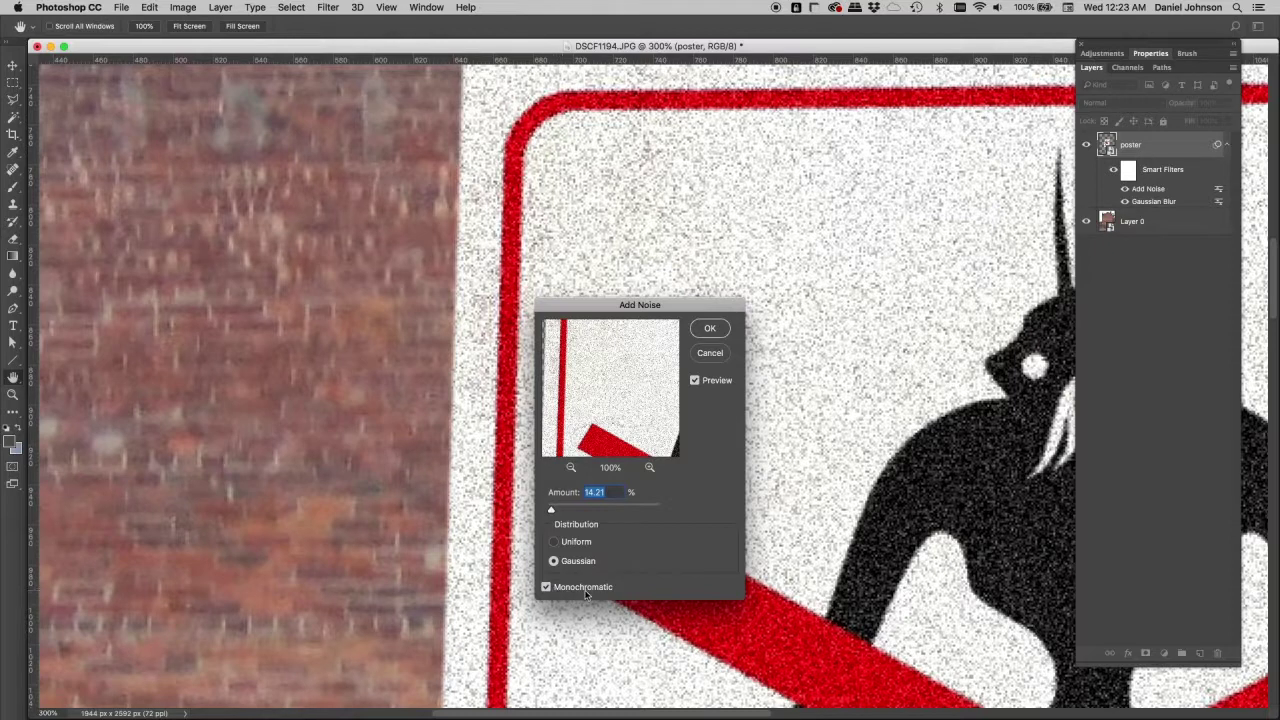
pyautogui.click(547, 588)
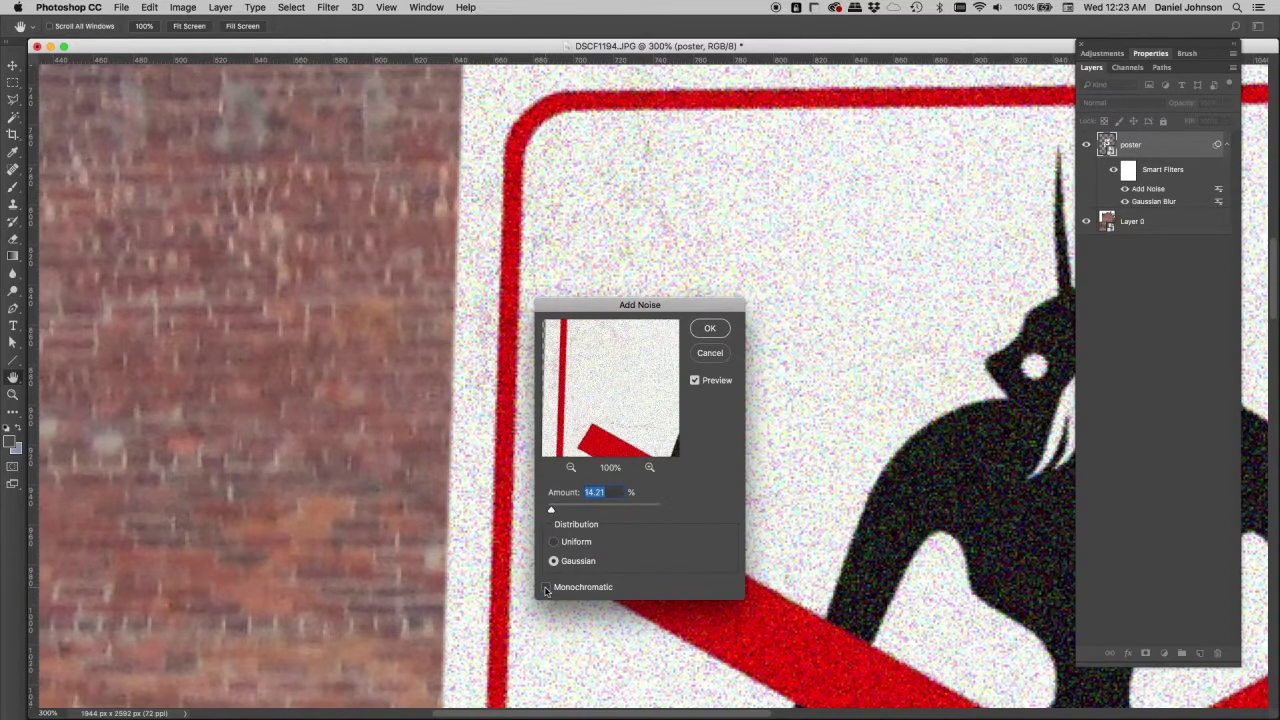
pyautogui.click(547, 588)
pyautogui.click(547, 588)
# Examine the grain in the photo's brick wall and dark roof shingles as a reference for the poster's noise
pyautogui.moveTo(200, 306); pyautogui.dragTo(378, 445)
pyautogui.moveTo(220, 277); pyautogui.dragTo(453, 461)
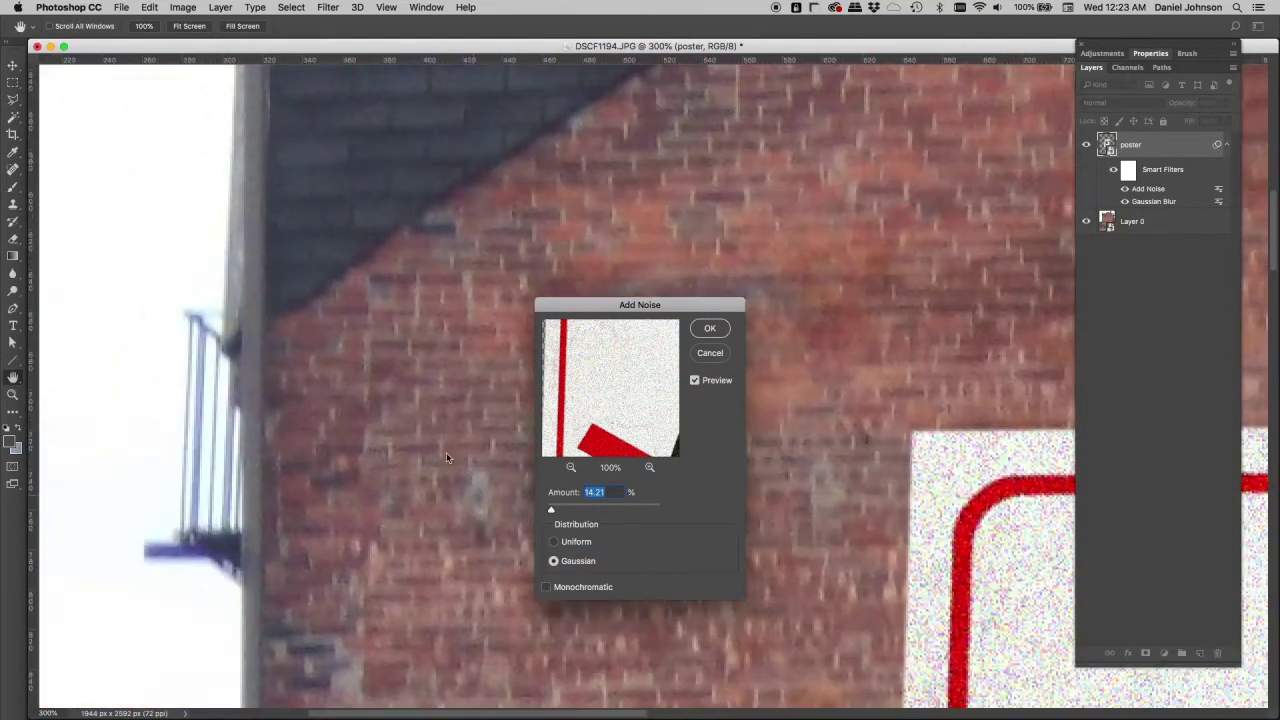
pyautogui.moveTo(370, 269); pyautogui.dragTo(349, 434)
pyautogui.moveTo(350, 258); pyautogui.dragTo(300, 300)
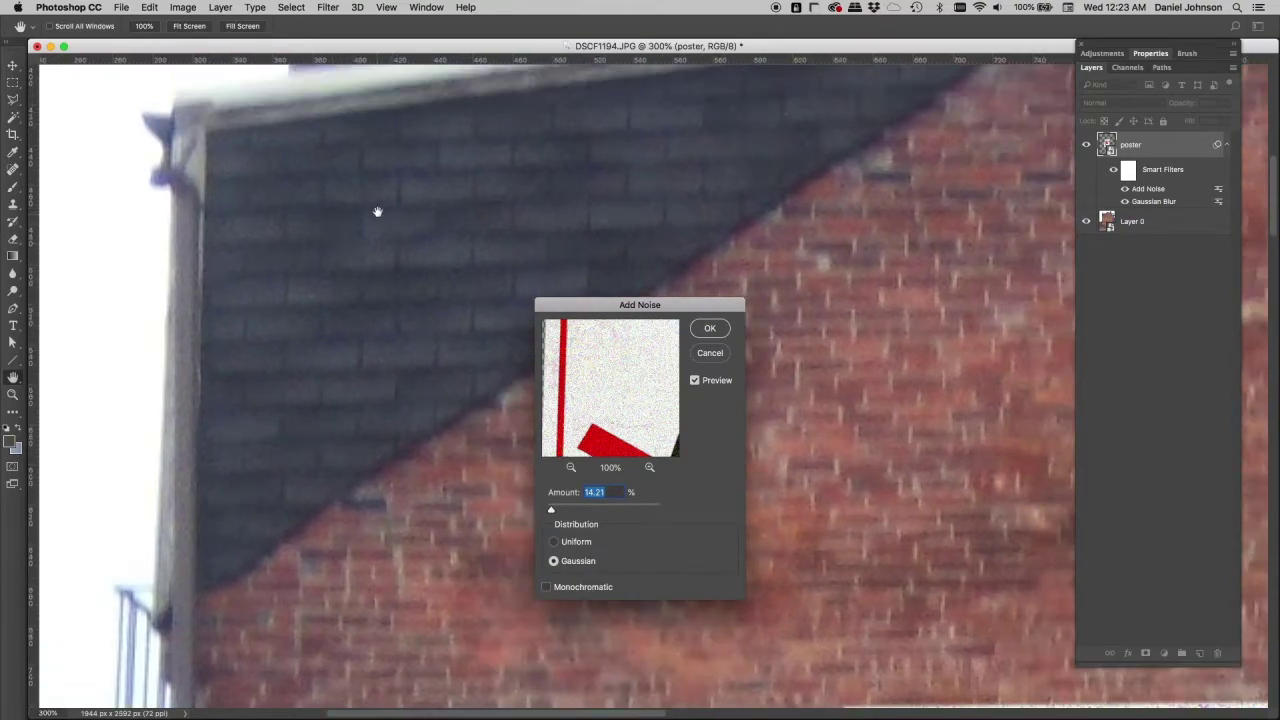
pyautogui.moveTo(443, 466); pyautogui.dragTo(277, 197)
pyautogui.moveTo(370, 460); pyautogui.dragTo(360, 374)
pyautogui.moveTo(455, 449); pyautogui.dragTo(290, 194)
pyautogui.moveTo(400, 466); pyautogui.dragTo(368, 386)
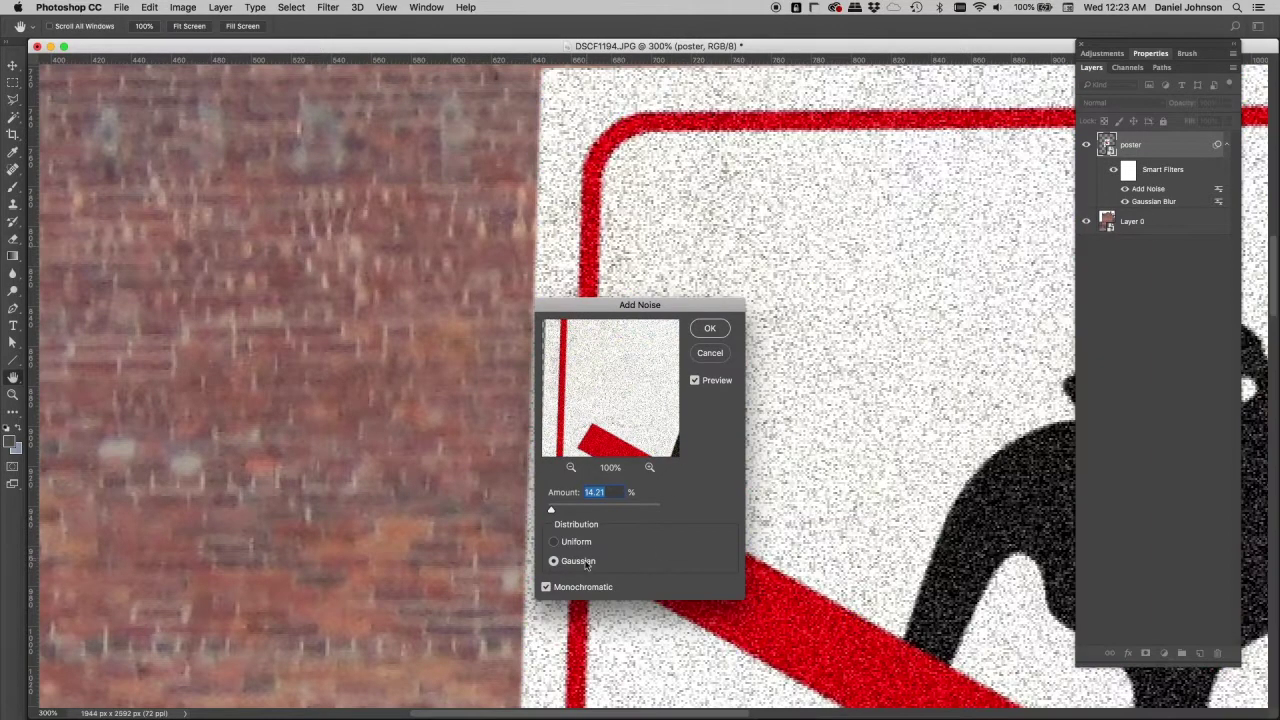
# Reduce the monochromatic Gaussian noise to an amount of 7.16% and apply it to the poster
pyautogui.moveTo(671, 308); pyautogui.dragTo(432, 281)
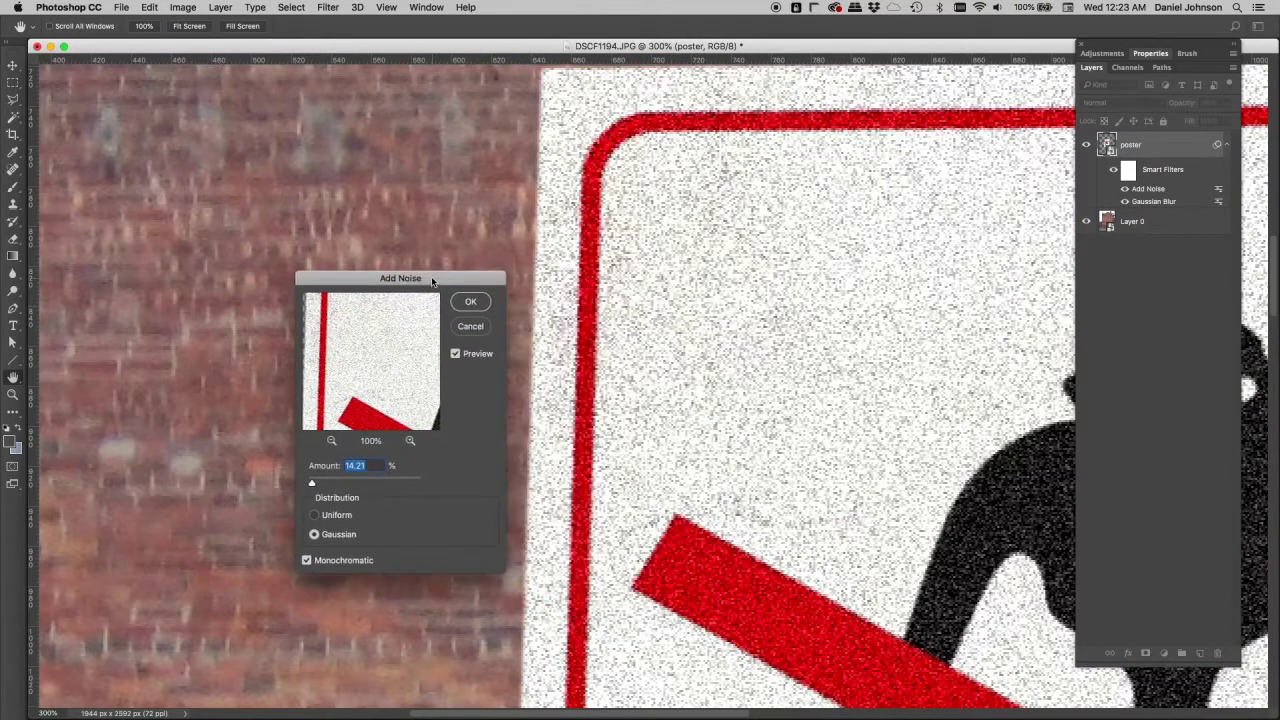
pyautogui.moveTo(320, 476); pyautogui.dragTo(311, 487)
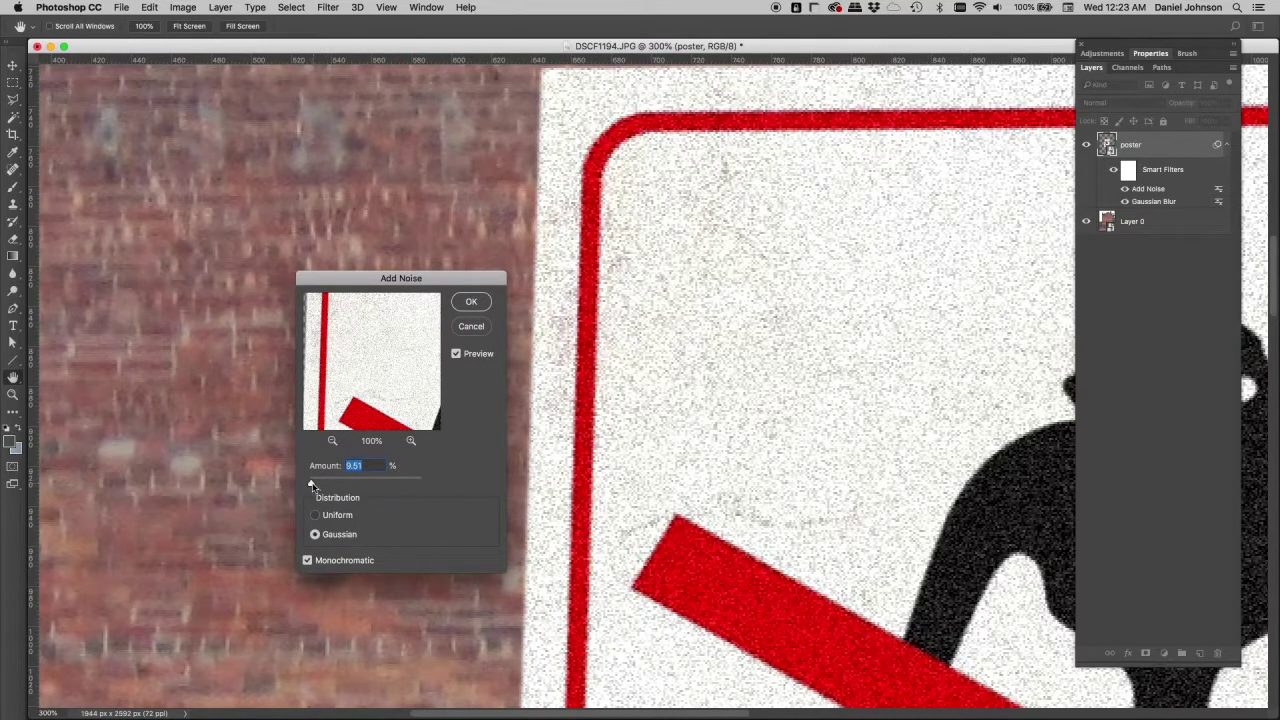
pyautogui.moveTo(311, 486); pyautogui.dragTo(310, 487)
pyautogui.press('Return')
# Reorder the poster's smart filters so Gaussian Blur sits above Add Noise
pyautogui.scroll(5, 666, 443)
pyautogui.hscroll(3, 666, 443)
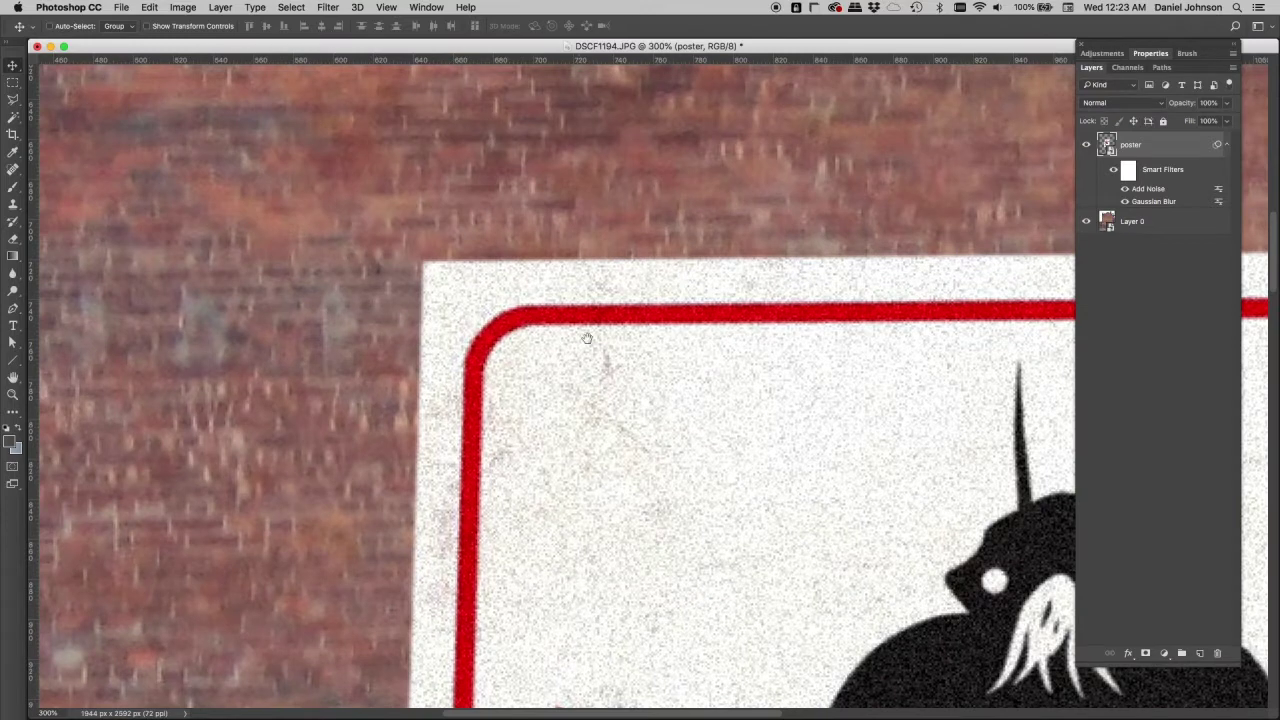
pyautogui.scroll(-5, 605, 340)
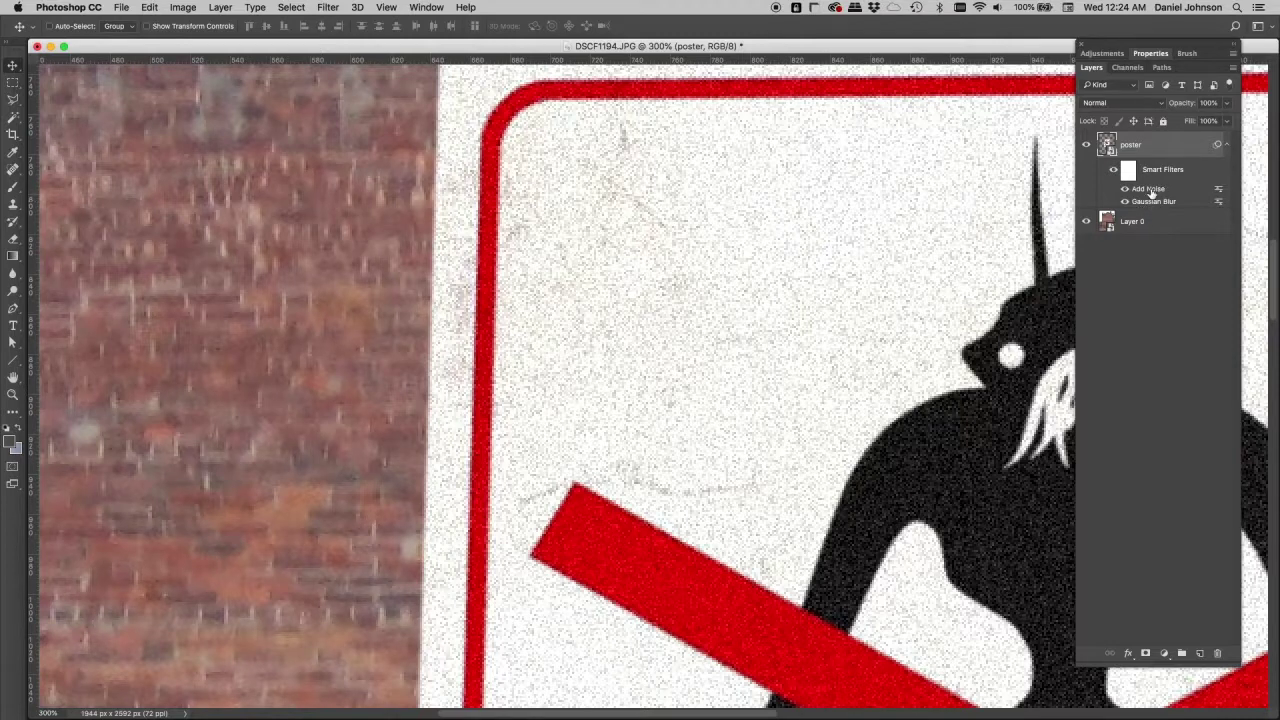
pyautogui.moveTo(1153, 204); pyautogui.dragTo(1150, 183)
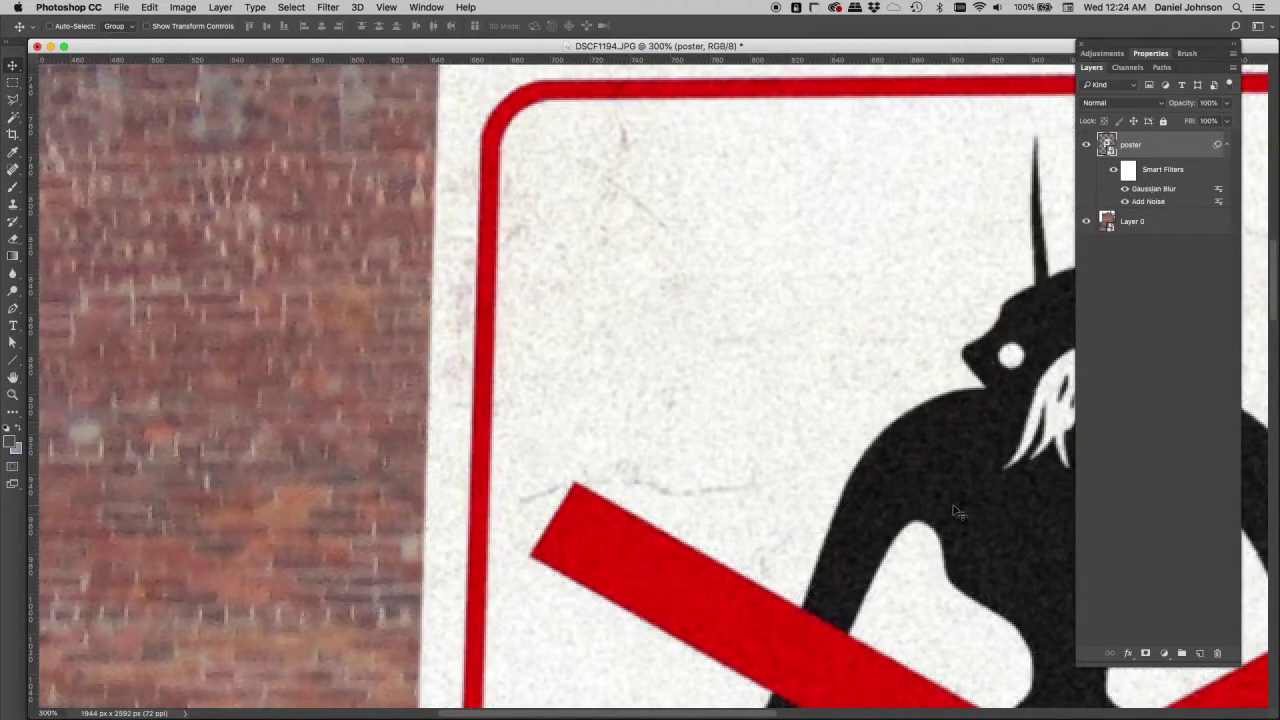
# Inspect the blurred grain on the poster and compare it with the Add Noise filter hidden and shown
pyautogui.moveTo(955, 512); pyautogui.dragTo(757, 423)
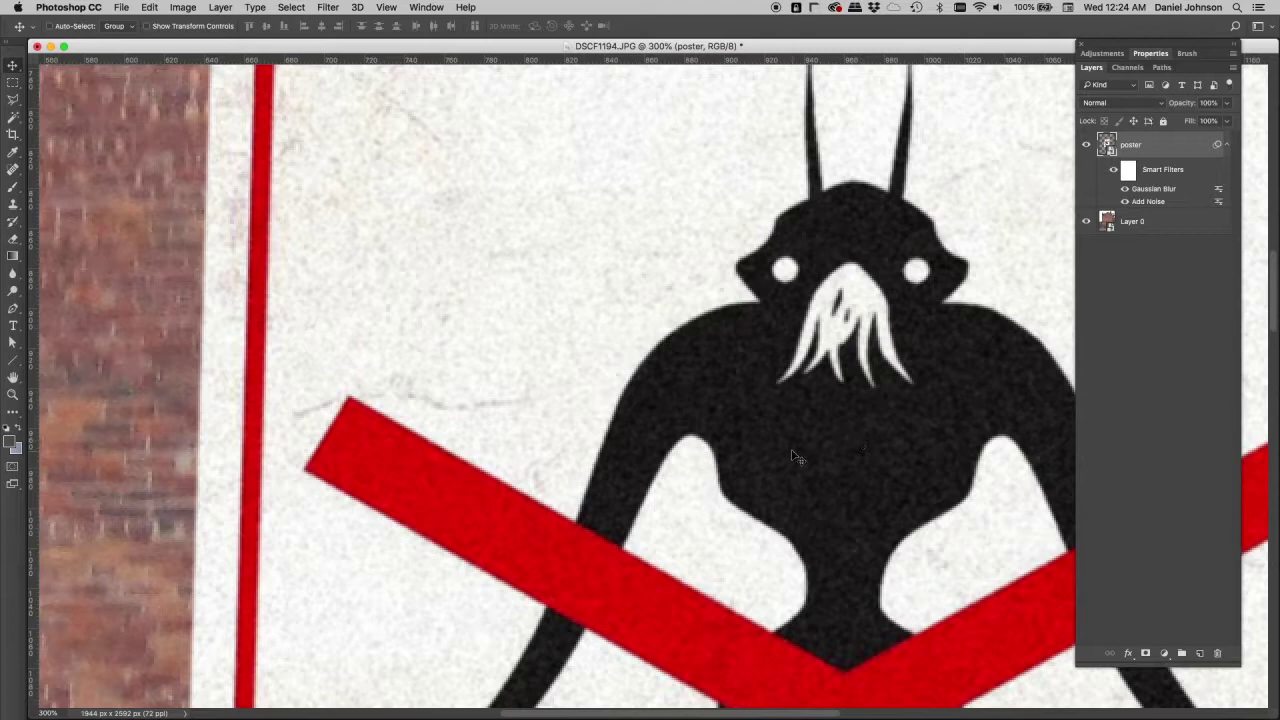
pyautogui.moveTo(563, 457); pyautogui.dragTo(801, 475)
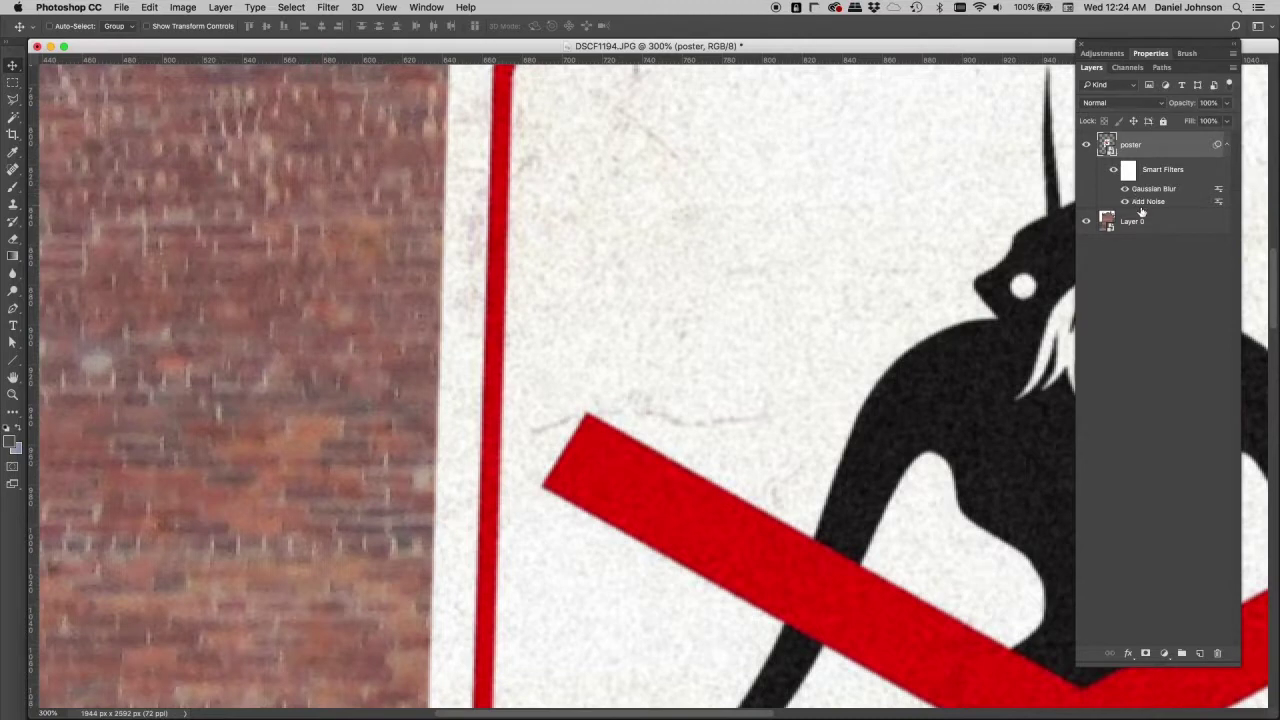
pyautogui.scroll(5, 671, 349)
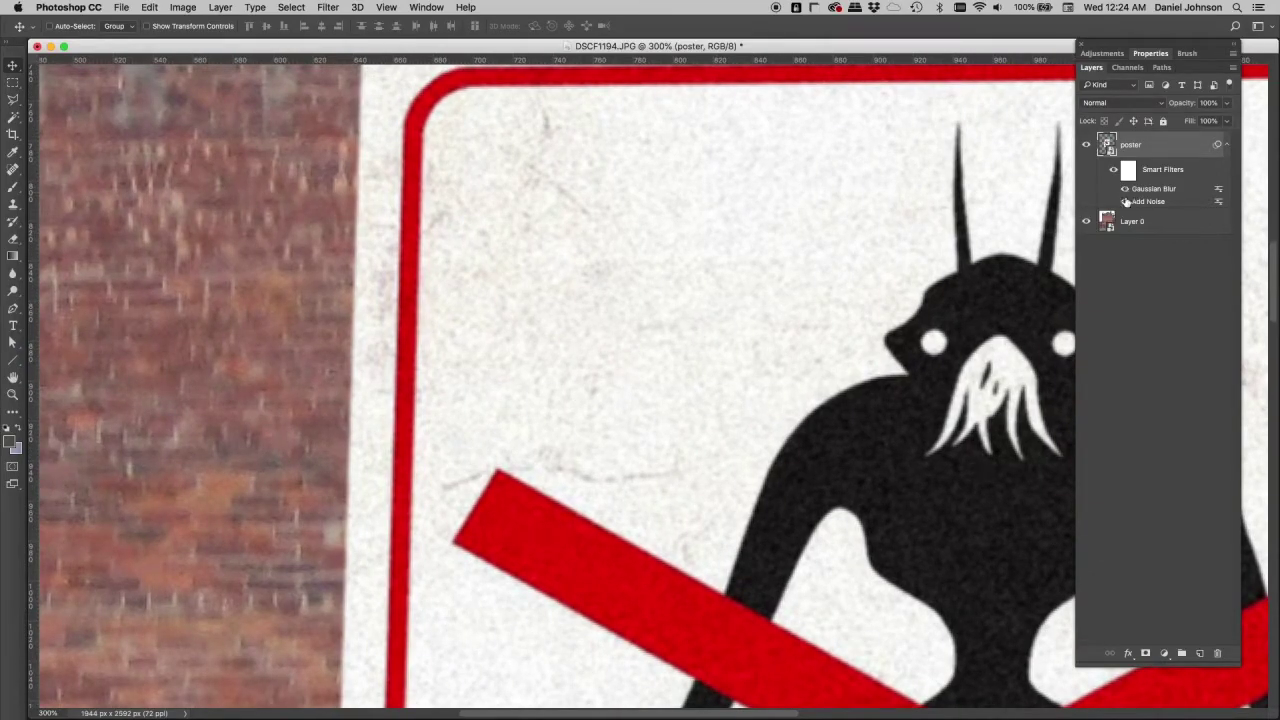
pyautogui.click(1124, 202)
pyautogui.click(1124, 202)
pyautogui.click(1124, 202)
pyautogui.click(1124, 202)
# Reduce the poster's Add Noise smart filter to an amount of 2.45% and apply it
pyautogui.doubleClick(1148, 202)
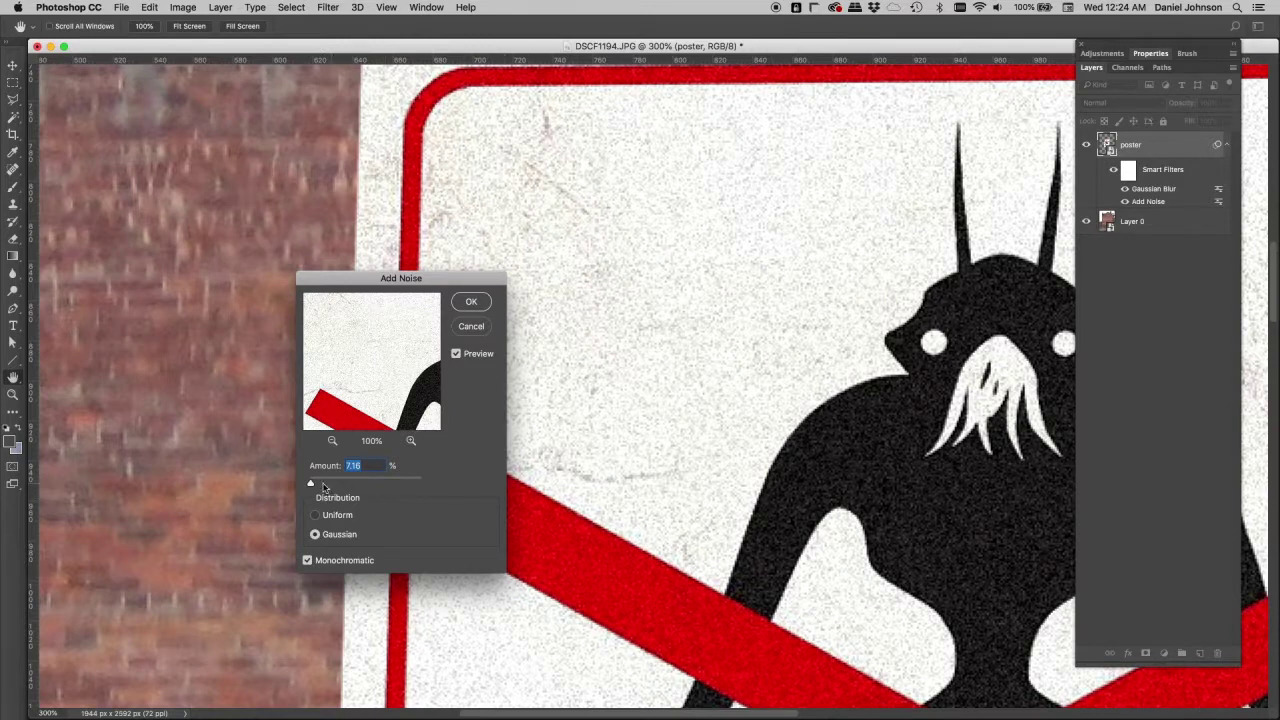
pyautogui.moveTo(310, 485); pyautogui.dragTo(309, 485)
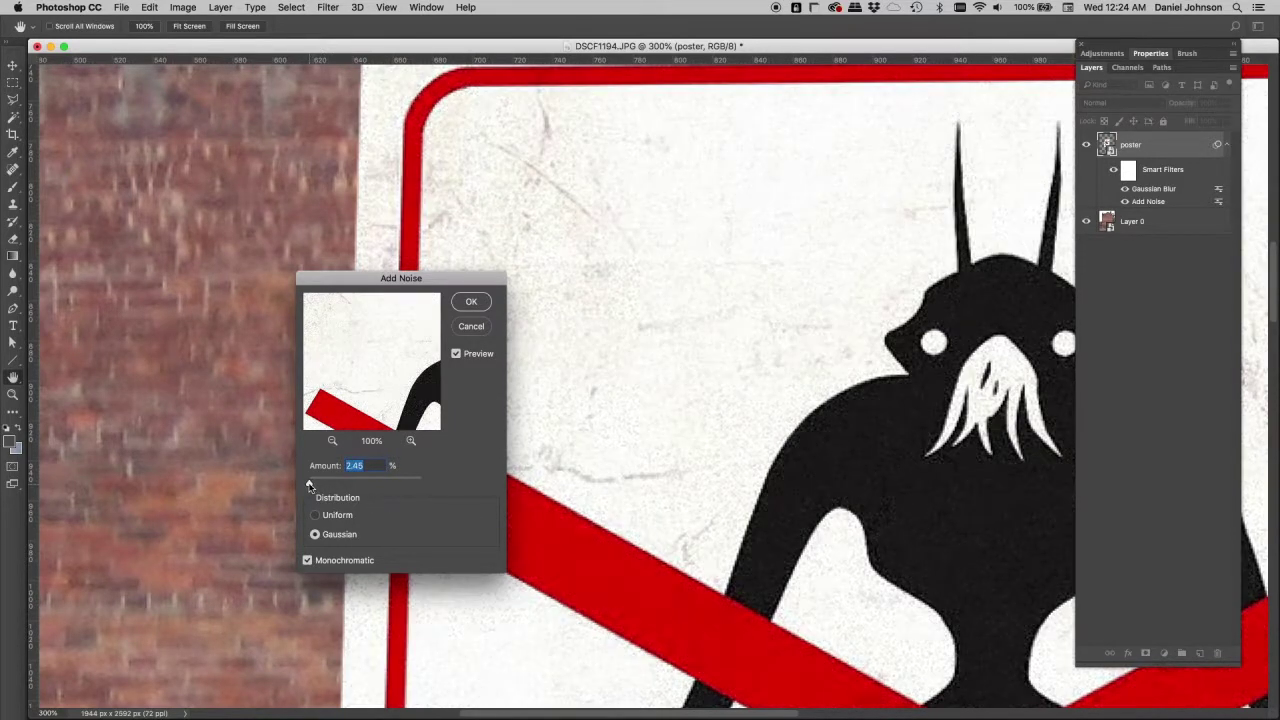
pyautogui.click(472, 302)
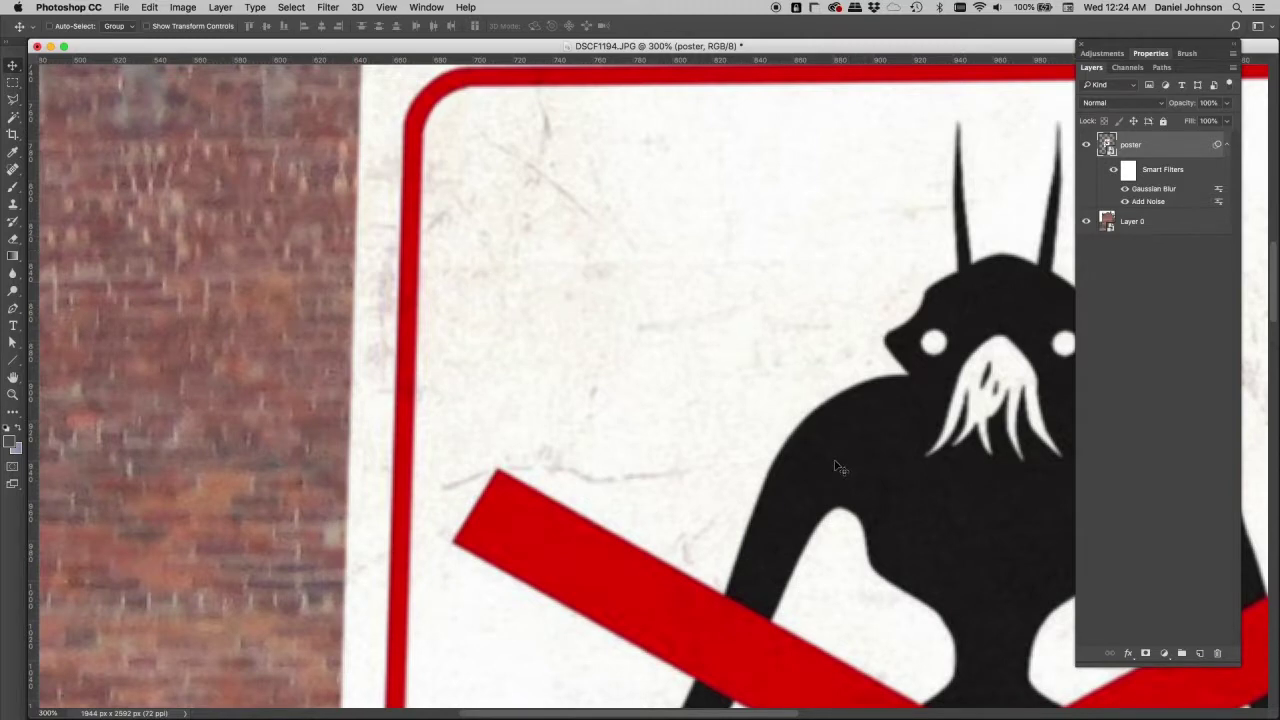
# Examine the softened poster at 100% against the brick wall and dark roof, comparing brightness, contrast and colour
pyautogui.press('super+minus')
pyautogui.press('super+minus')
pyautogui.moveTo(740, 496); pyautogui.dragTo(660, 318)
pyautogui.scroll(-5, 660, 318)
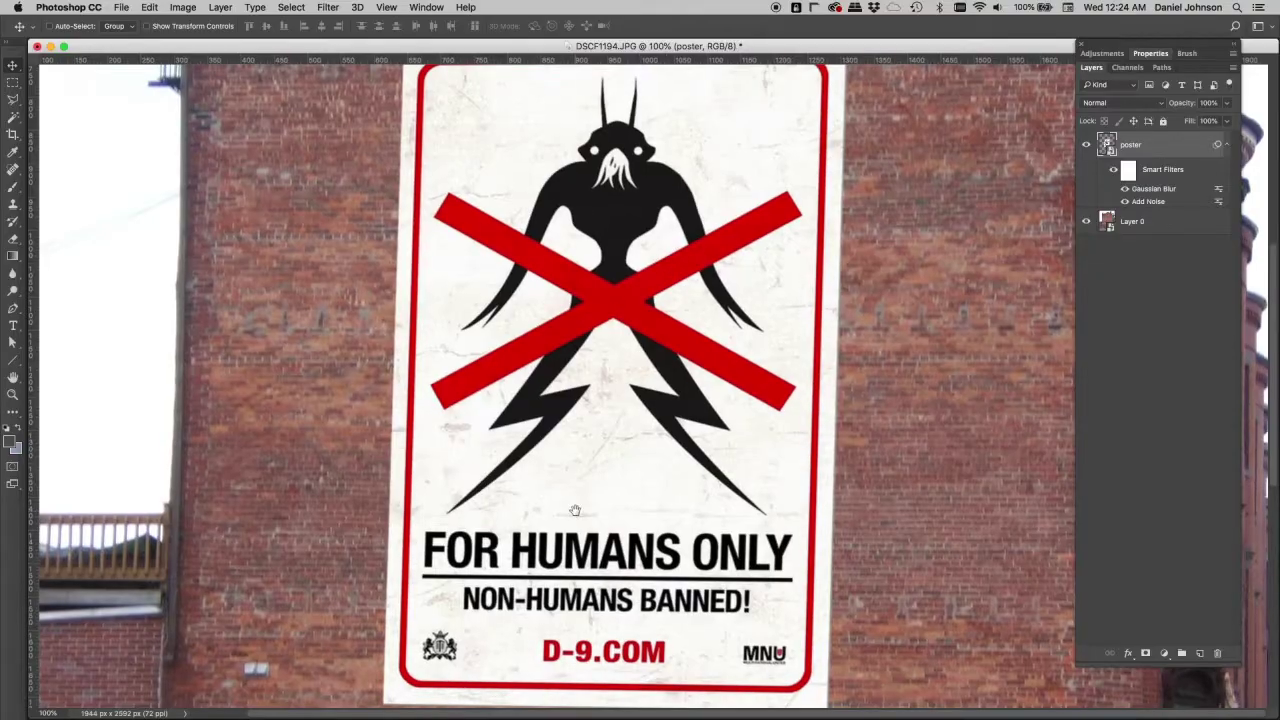
pyautogui.scroll(4, 575, 510)
pyautogui.scroll(2, 601, 555)
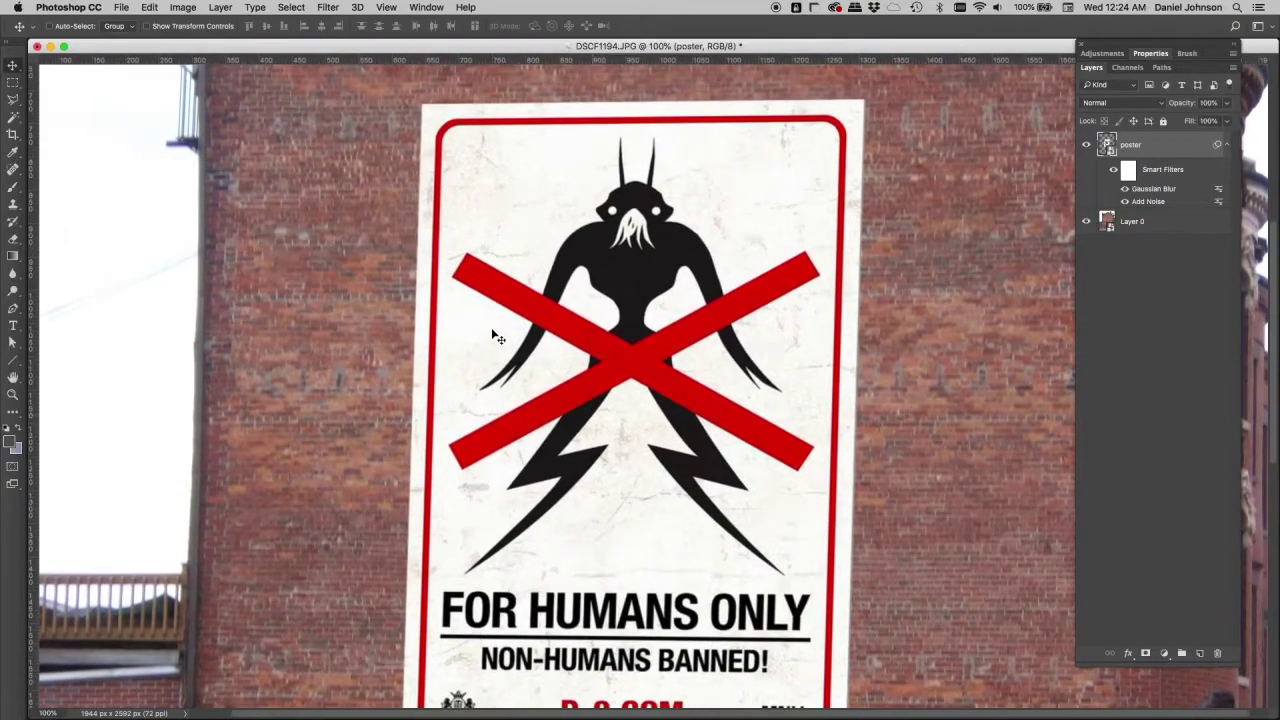
pyautogui.scroll(3, 547, 268)
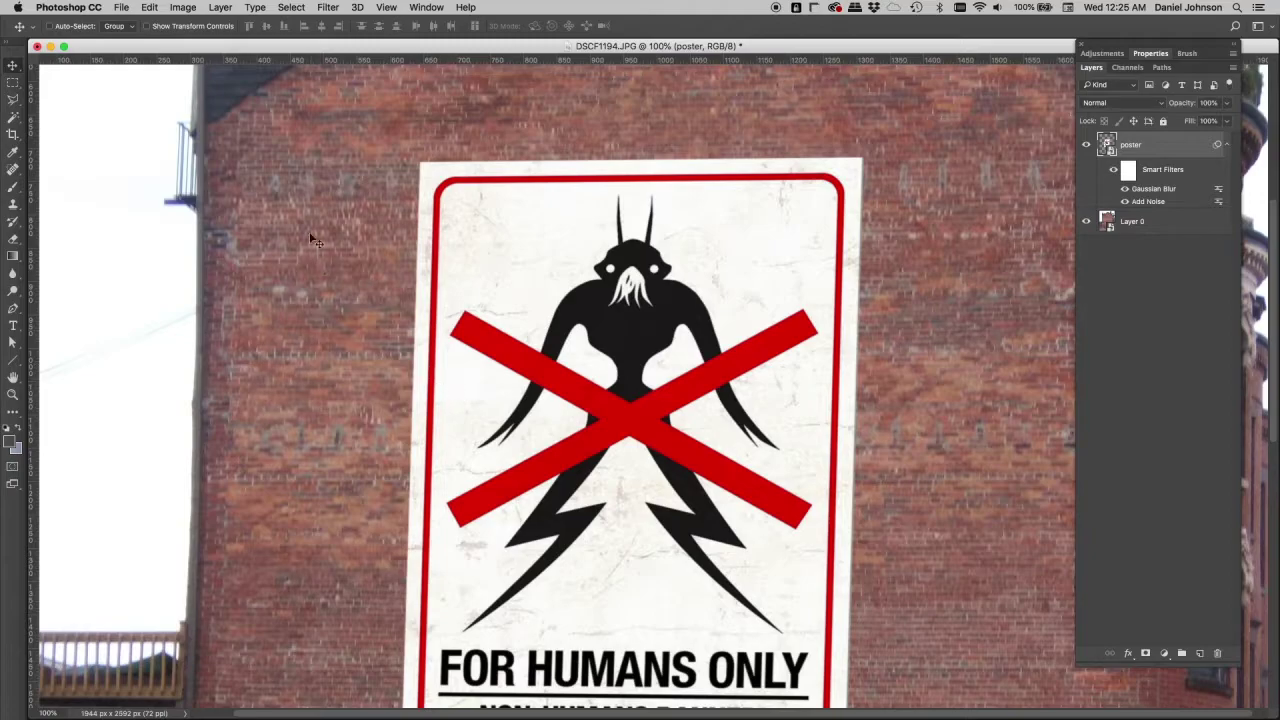
pyautogui.scroll(5, 295, 160)
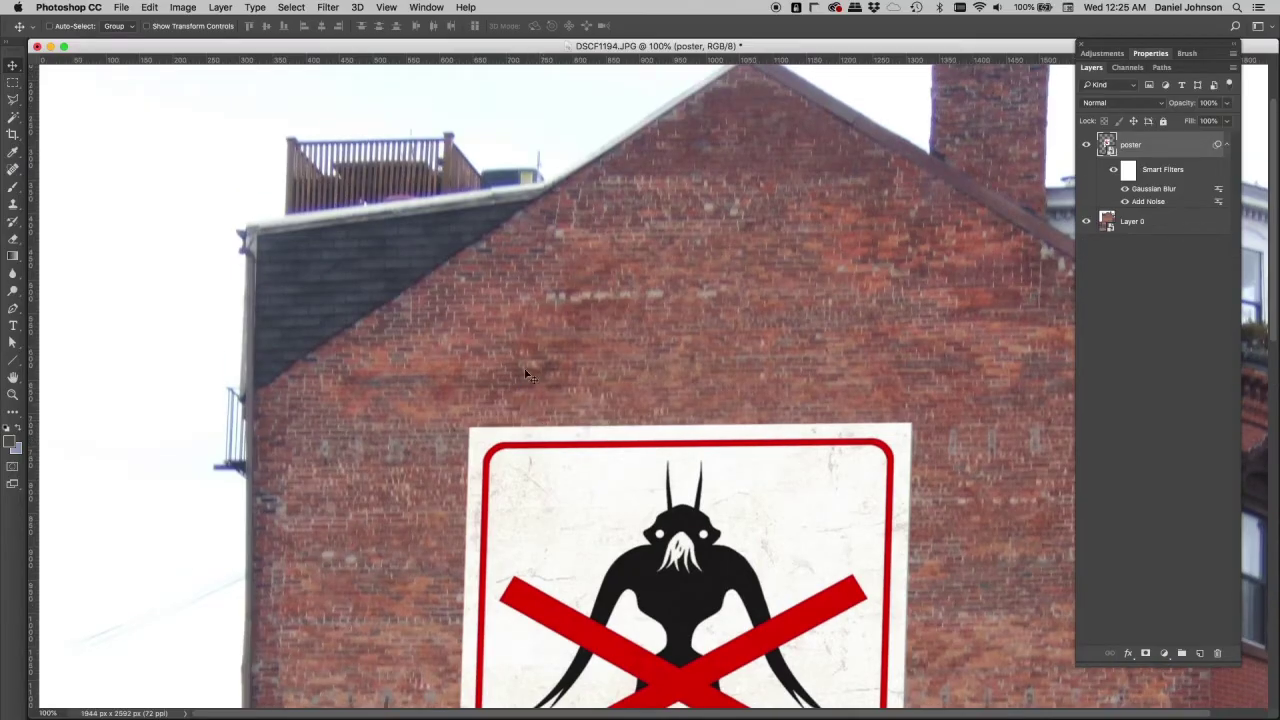
pyautogui.scroll(-6, 603, 477)
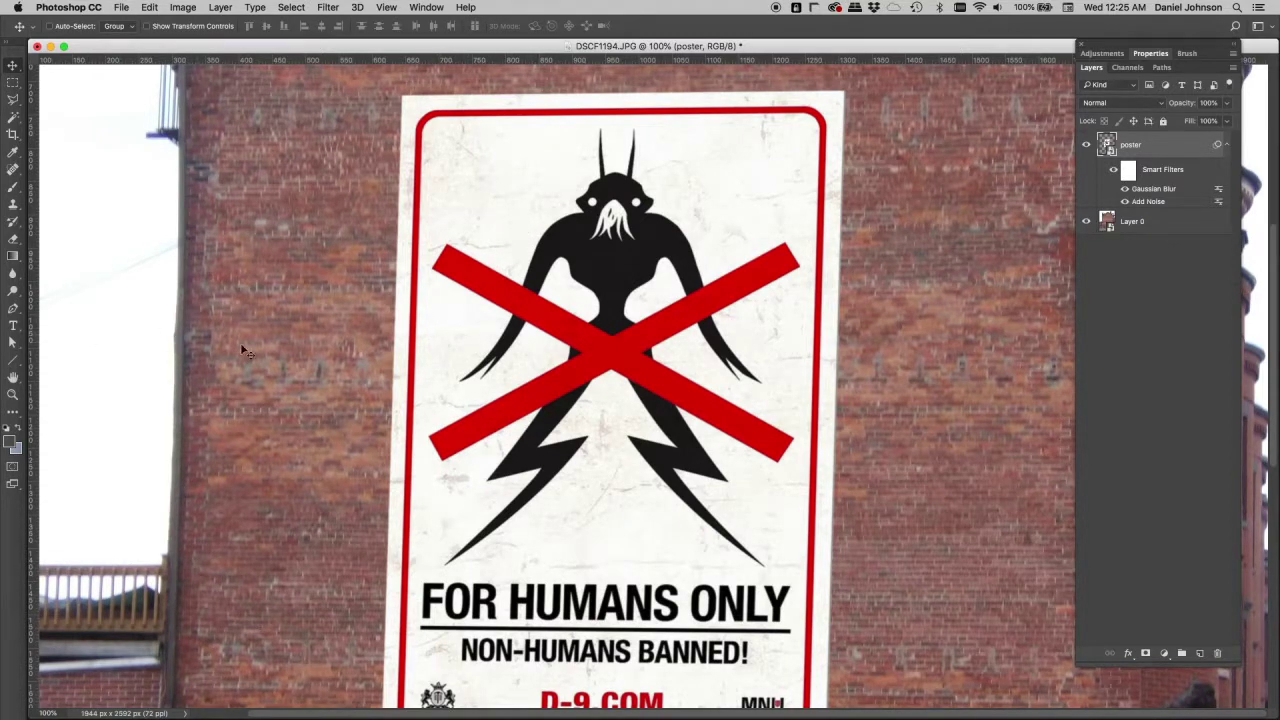
pyautogui.moveTo(450, 460); pyautogui.dragTo(434, 273)
pyautogui.scroll(5, 434, 273)
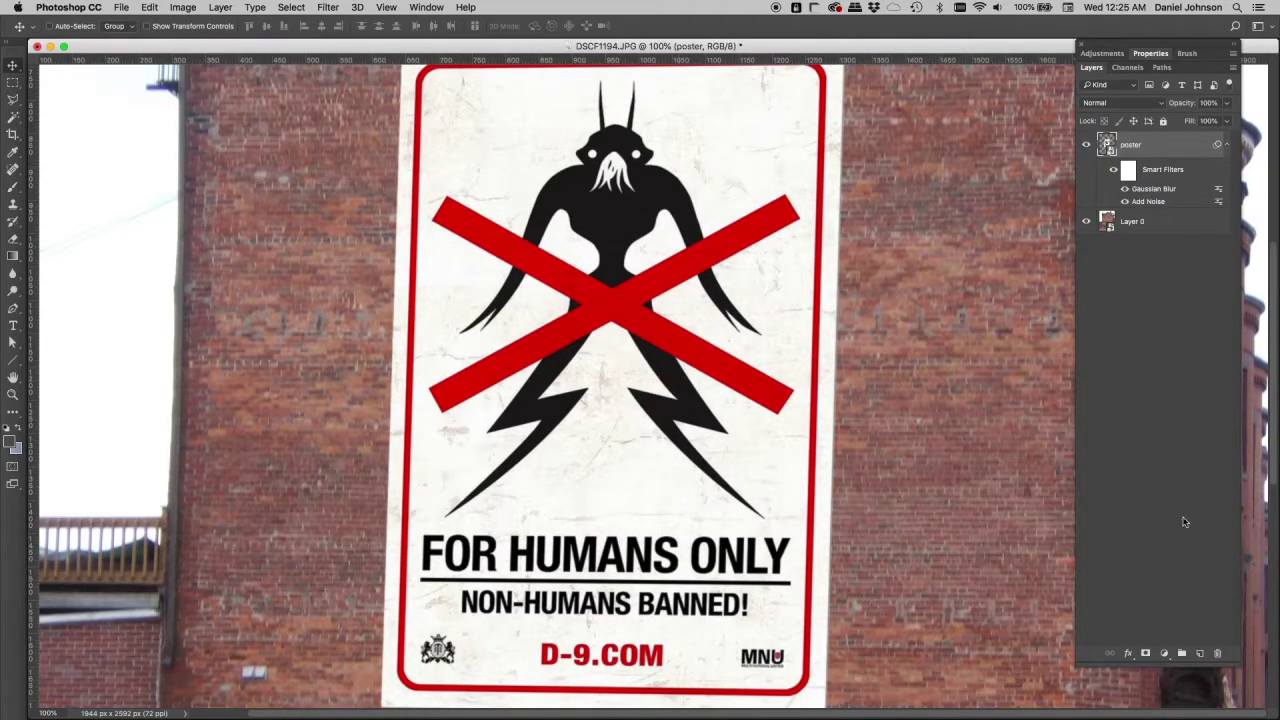
# Add a Curves adjustment layer above the poster and clip it so it affects only the poster
pyautogui.click(1164, 653)
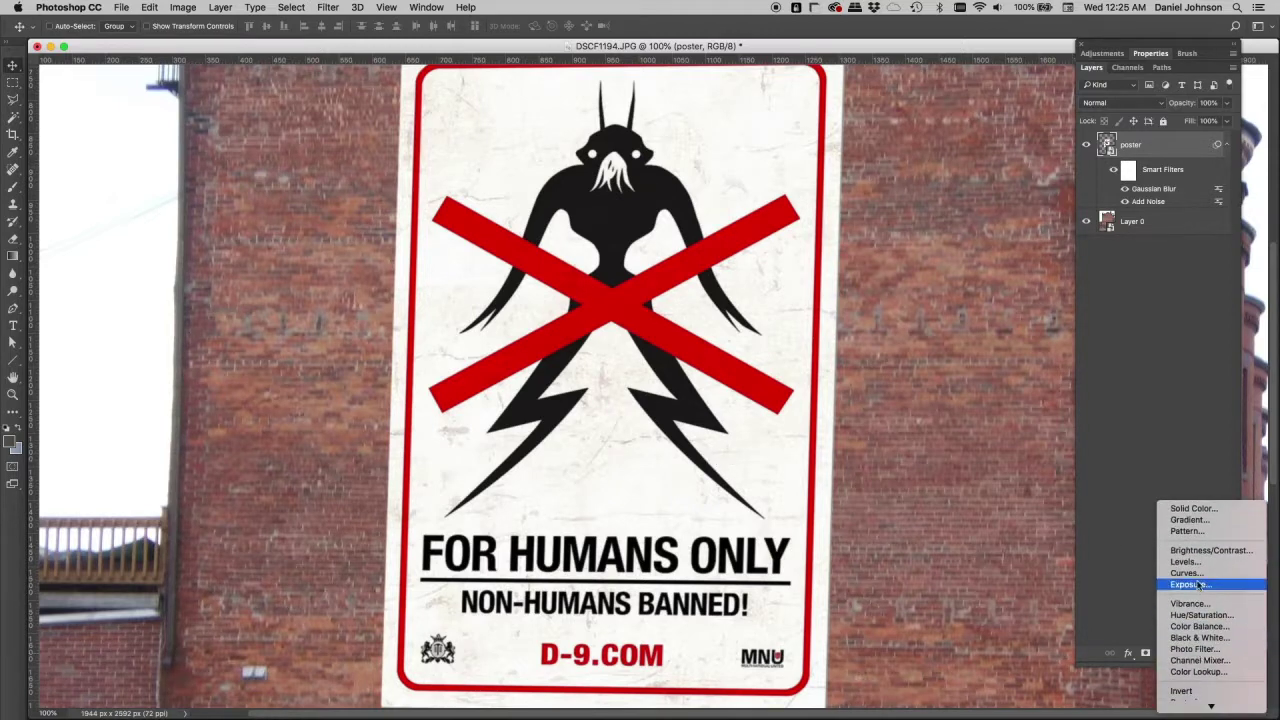
pyautogui.click(1198, 578)
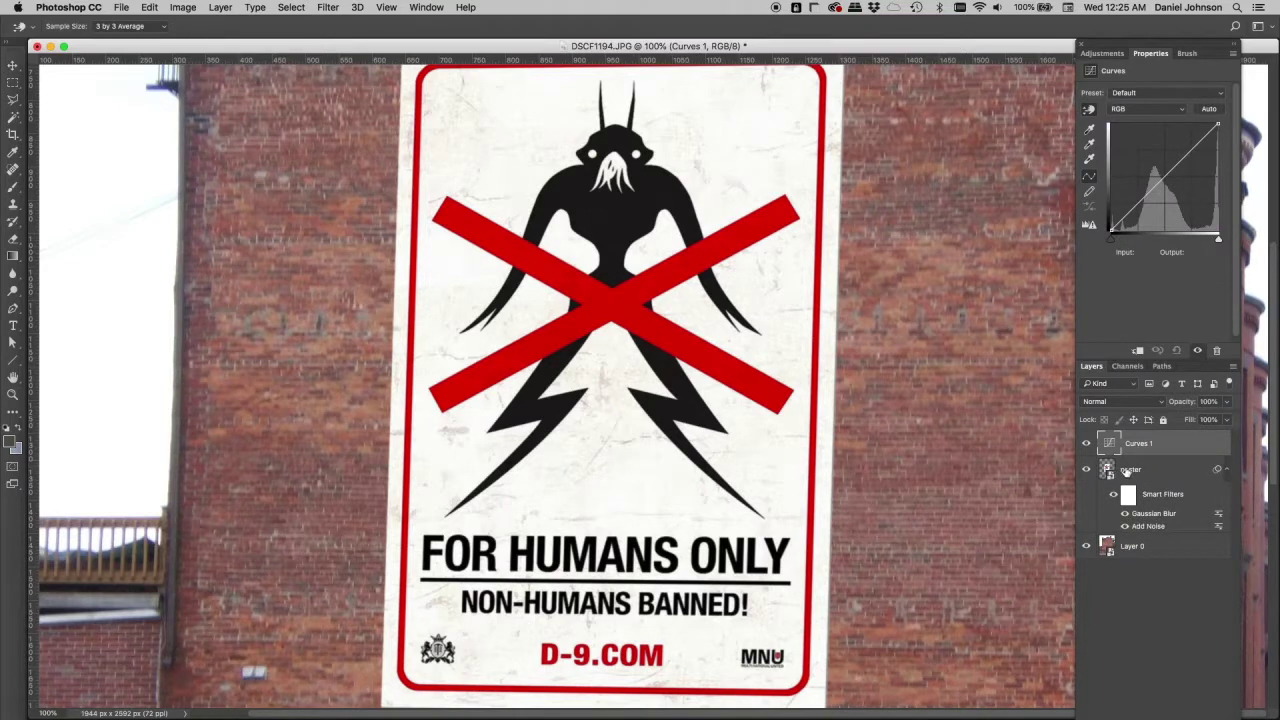
pyautogui.click(1138, 352)
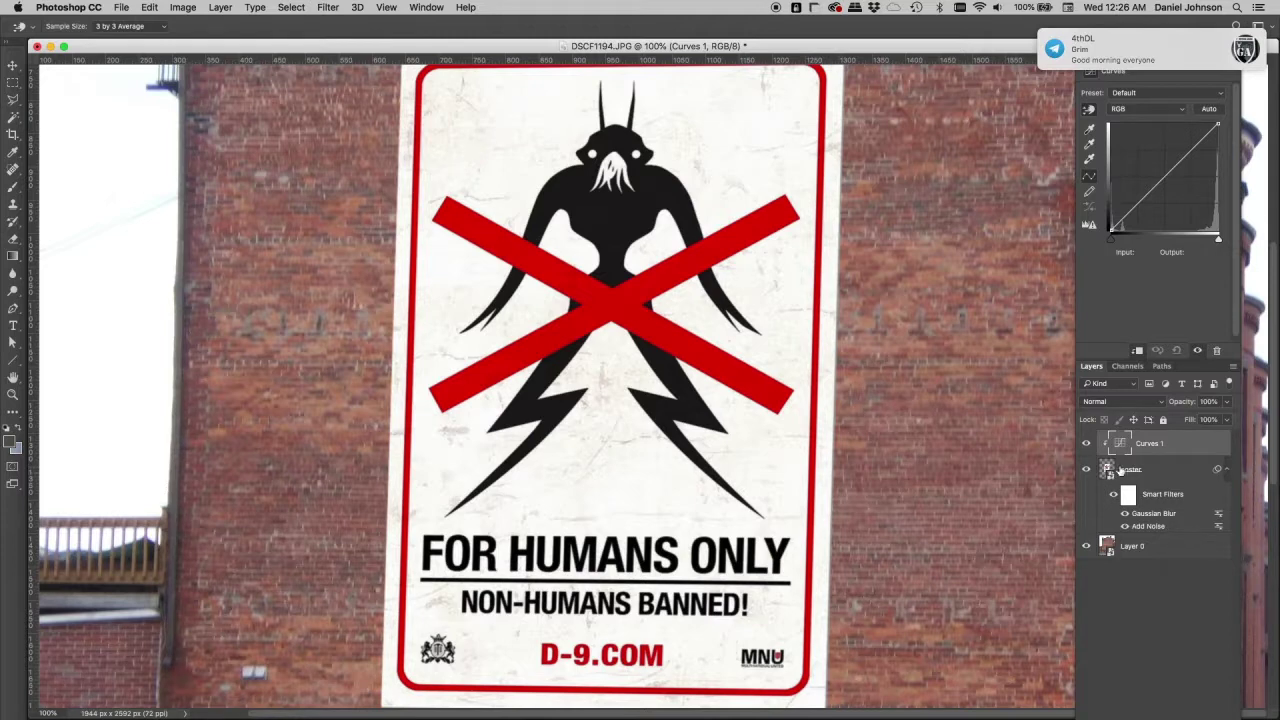
pyautogui.click(1137, 352)
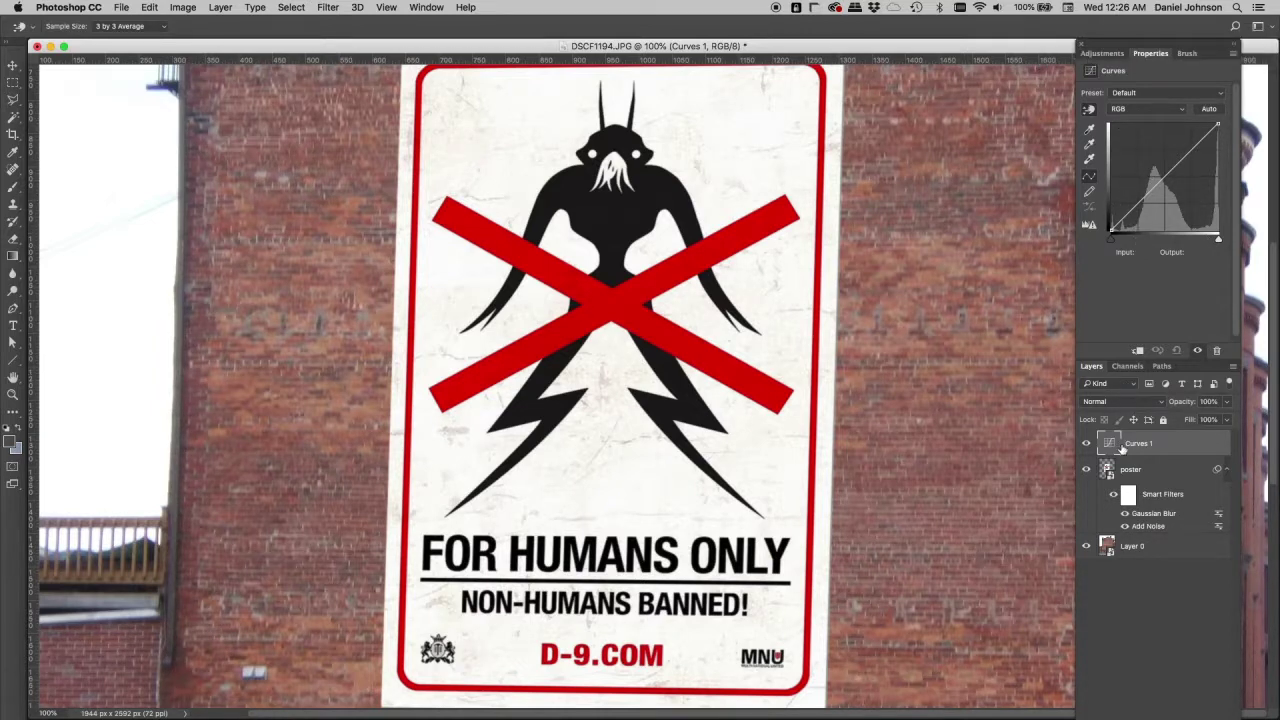
pyautogui.click(1138, 351)
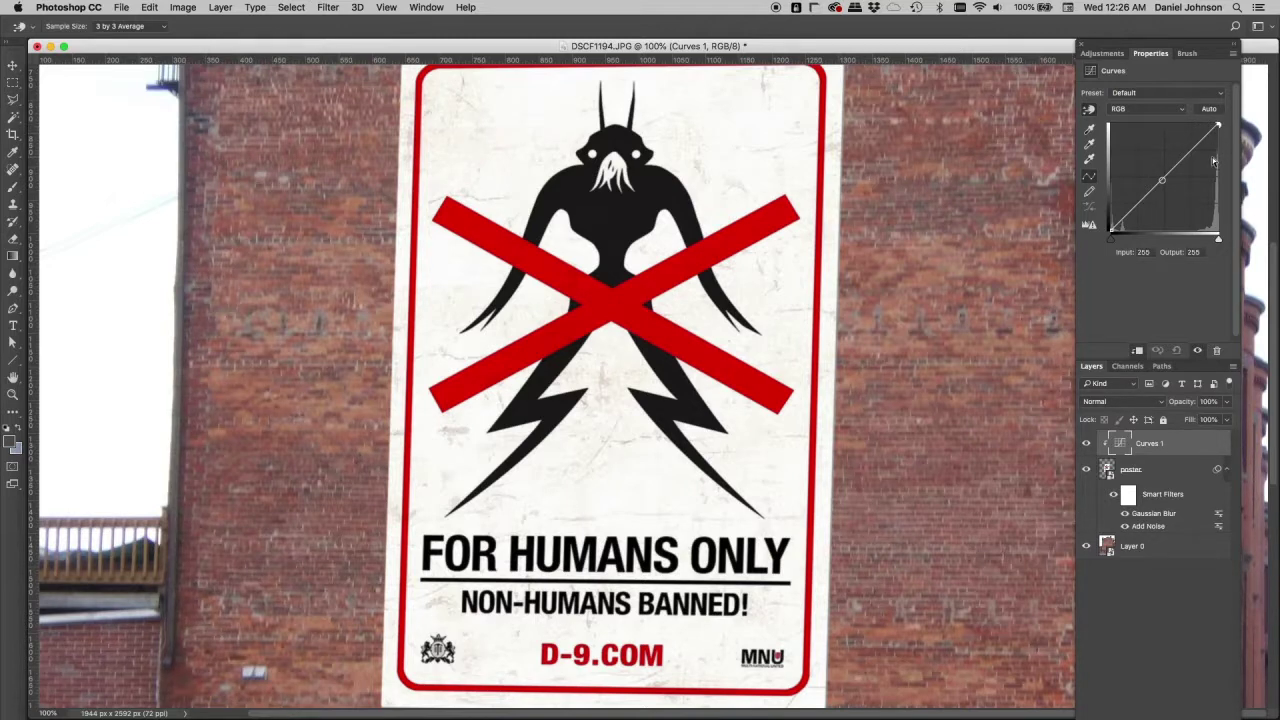
# Lower the curve's white point to input 255, output 203 to dull the poster's whites
pyautogui.moveTo(1218, 126)
pyautogui.mouseDown()
pyautogui.moveTo(1213, 155)
pyautogui.moveTo(1218, 133)
pyautogui.mouseUp()
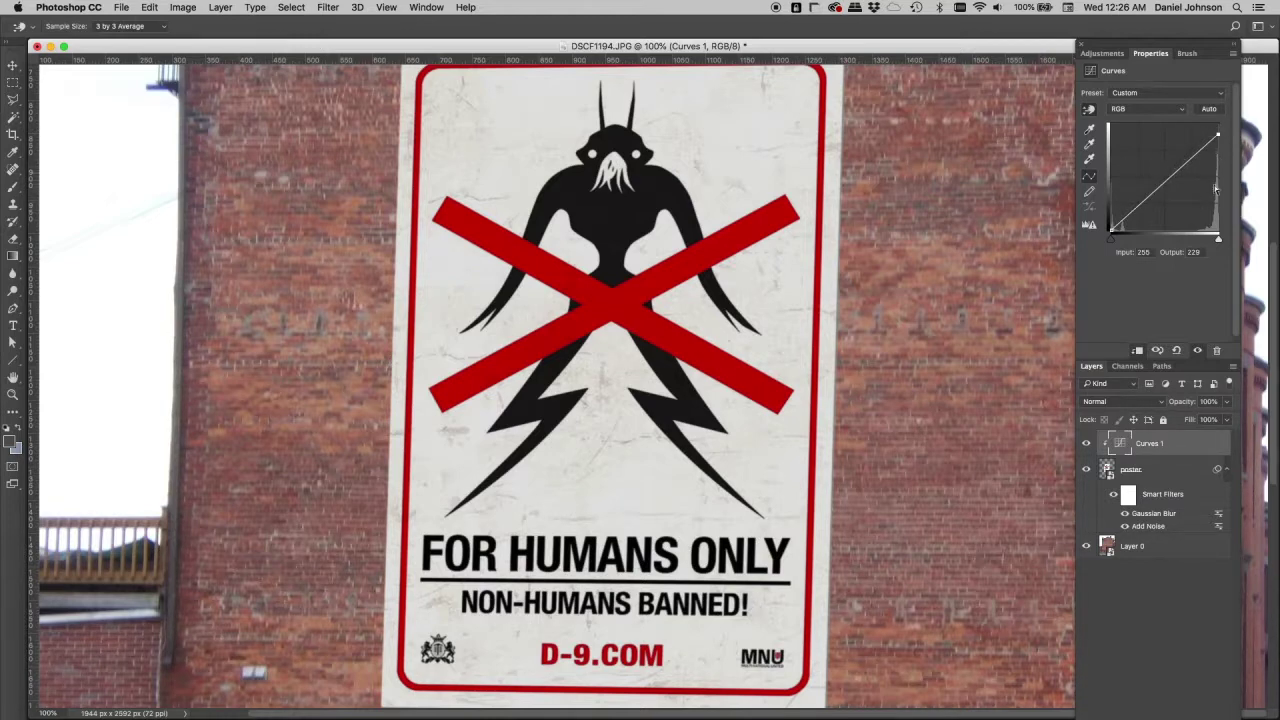
pyautogui.click(954, 186)
pyautogui.press('Delete')
pyautogui.moveTo(1218, 134); pyautogui.dragTo(1218, 141)
pyautogui.press('Left')
pyautogui.press('Left')
pyautogui.press('Left')
pyautogui.press('Left')
pyautogui.press('Left')
pyautogui.press('Left')
pyautogui.press('Left')
pyautogui.press('Down')
pyautogui.press('Down')
pyautogui.press('Down')
pyautogui.press('Down')
pyautogui.press('Down')
pyautogui.press('Down')
pyautogui.press('Down')
pyautogui.press('Down')
pyautogui.press('Down')
pyautogui.press('Down')
pyautogui.press('Down')
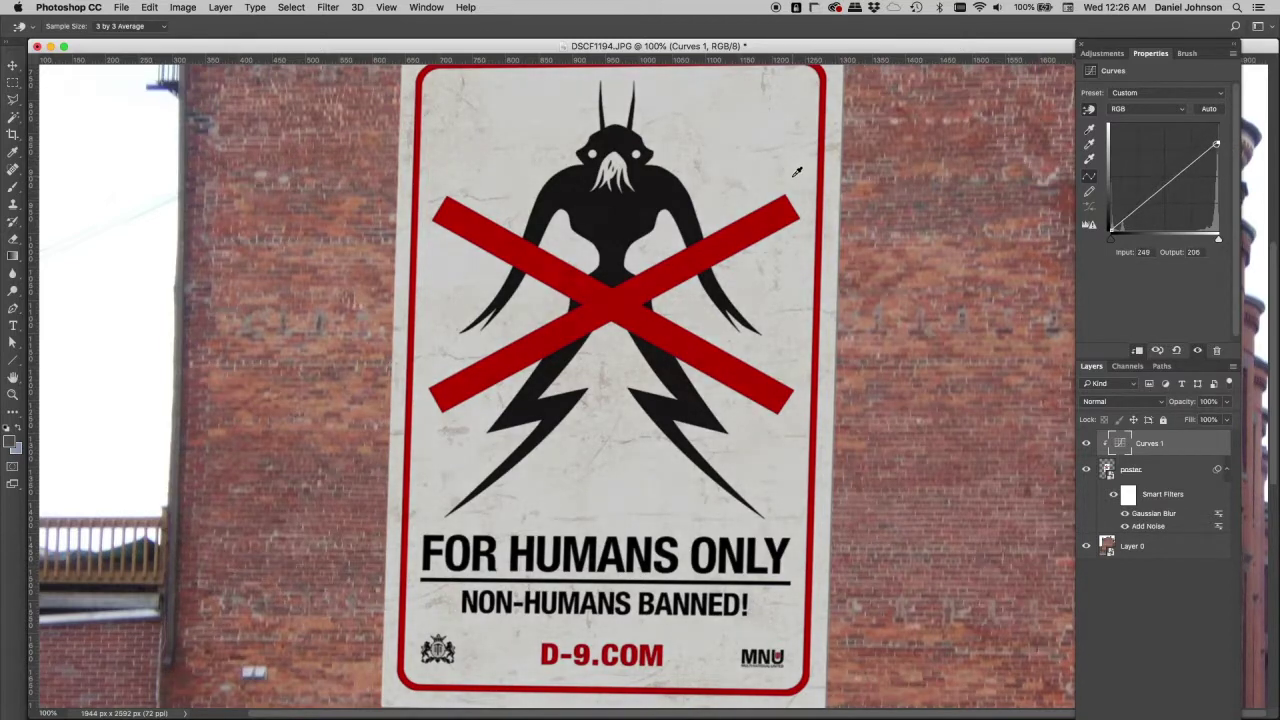
pyautogui.press('Right')
pyautogui.press('Right')
pyautogui.press('Right')
pyautogui.press('Right')
pyautogui.press('Right')
pyautogui.press('Right')
pyautogui.press('Right')
pyautogui.press('Up')
pyautogui.press('Up')
pyautogui.press('Up')
pyautogui.press('Up')
pyautogui.press('Up')
pyautogui.click(1087, 446)
pyautogui.click(1087, 446)
pyautogui.press('Left')
pyautogui.press('Left')
pyautogui.press('Left')
pyautogui.press('Left')
pyautogui.press('Left')
pyautogui.press('Down')
pyautogui.press('Down')
pyautogui.press('Down')
pyautogui.press('Down')
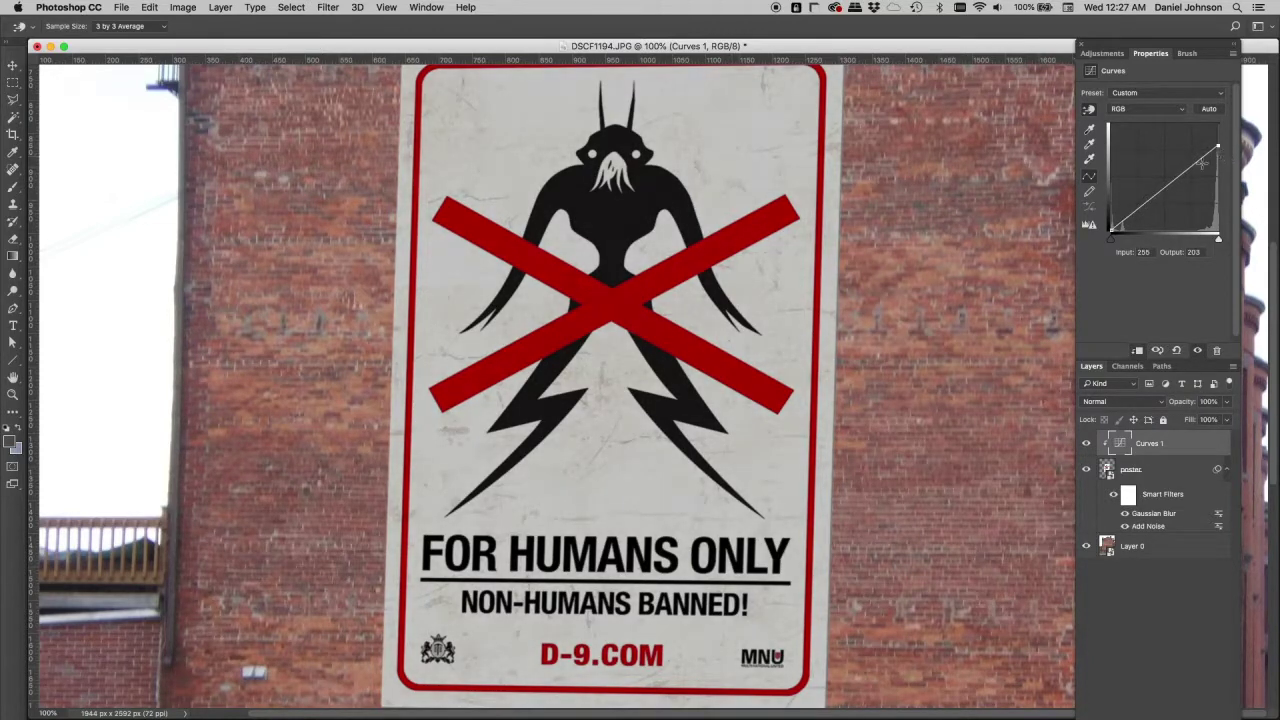
# Add a shadow point sampled from the black figure to the curve and raise it to lift the poster's blacks
pyautogui.keyDown('super'); pyautogui.click(620, 219); pyautogui.keyUp('super')
pyautogui.keyDown('super'); pyautogui.click(1123, 221); pyautogui.keyUp('super')
pyautogui.keyDown('super'); pyautogui.click(634, 212); pyautogui.keyUp('super')
pyautogui.press('Down')
pyautogui.press('Up')
pyautogui.press('Up')
pyautogui.press('Up')
pyautogui.press('Up')
pyautogui.press('Up')
pyautogui.press('Up')
pyautogui.press('Up')
pyautogui.press('Up')
pyautogui.press('Up')
pyautogui.press('Up')
pyautogui.press('Up')
pyautogui.press('Right')
pyautogui.press('Up')
pyautogui.press('Up')
pyautogui.press('Up')
pyautogui.press('Up')
pyautogui.press('Up')
pyautogui.press('Up')
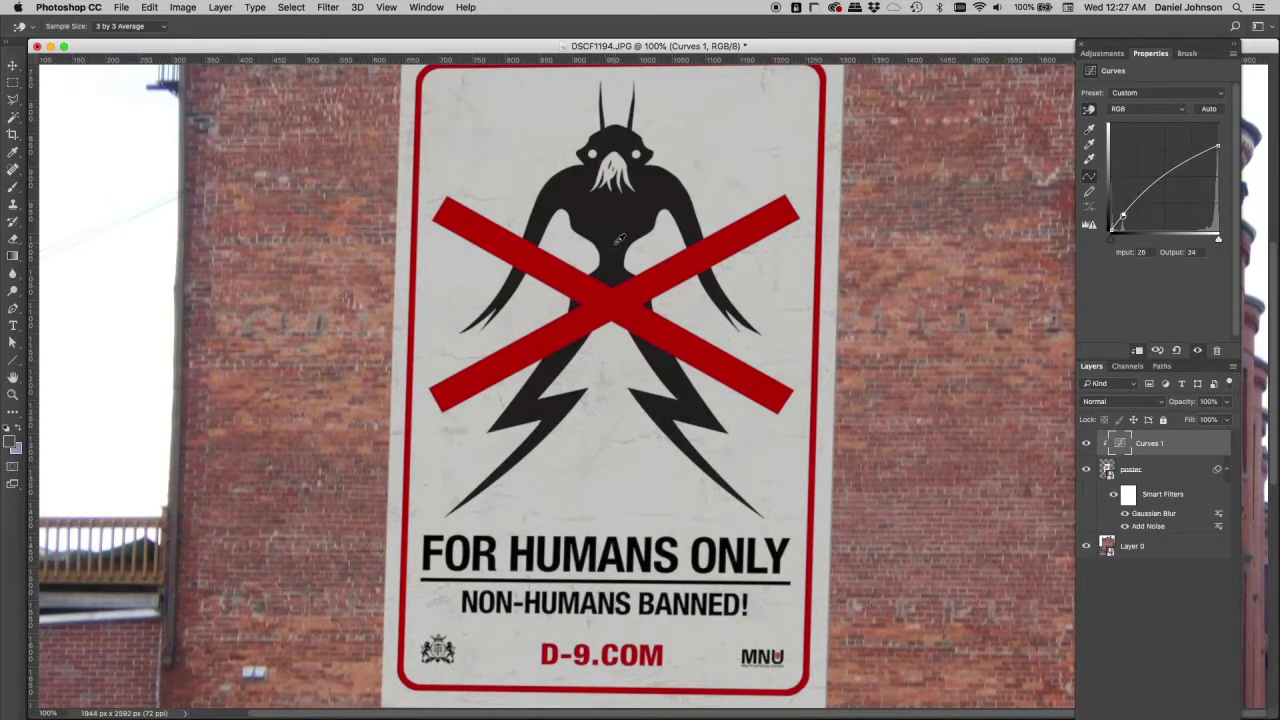
pyautogui.press('Left')
pyautogui.press('Left')
pyautogui.press('Left')
pyautogui.press('Up')
pyautogui.press('Up')
pyautogui.press('+')
# Raise the curve's black endpoint to input 0, output 12 and compare the poster with the Curves adjustment hidden and shown
pyautogui.moveTo(482, 237); pyautogui.dragTo(487, 421)
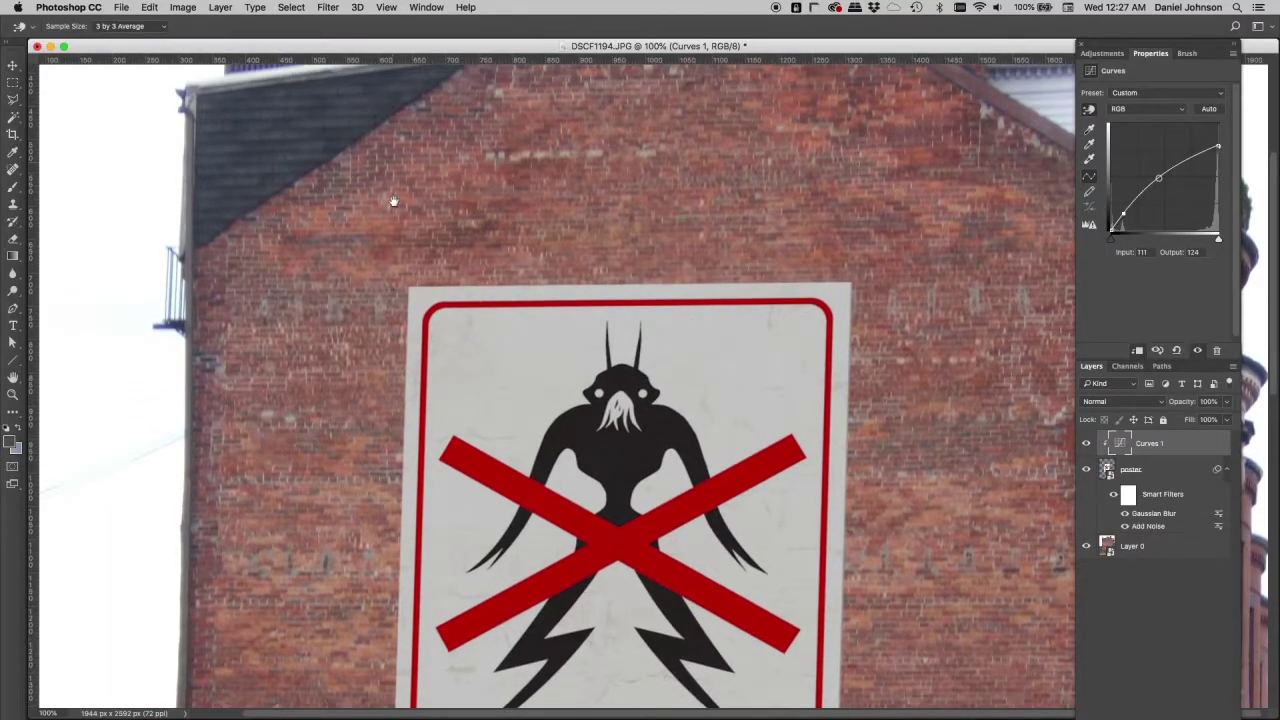
pyautogui.moveTo(391, 166); pyautogui.dragTo(420, 246)
pyautogui.moveTo(638, 424); pyautogui.dragTo(634, 206)
pyautogui.moveTo(586, 424); pyautogui.dragTo(586, 190)
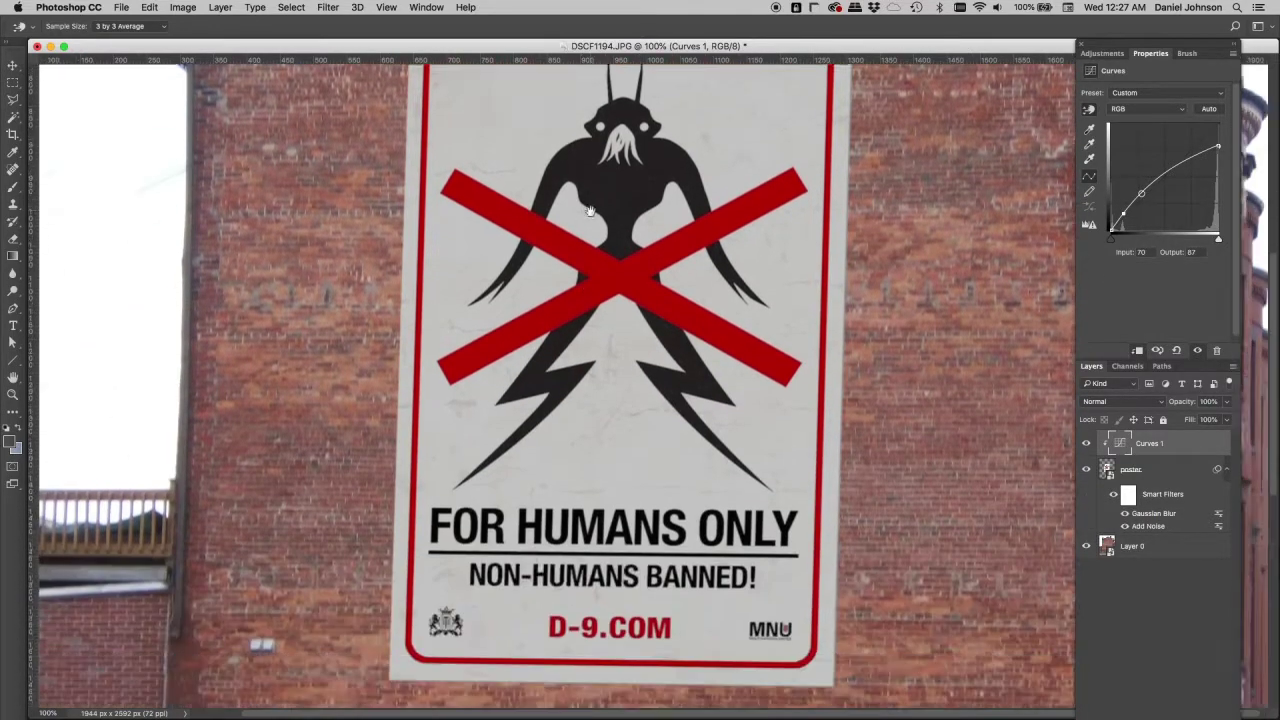
pyautogui.moveTo(571, 349); pyautogui.dragTo(760, 545)
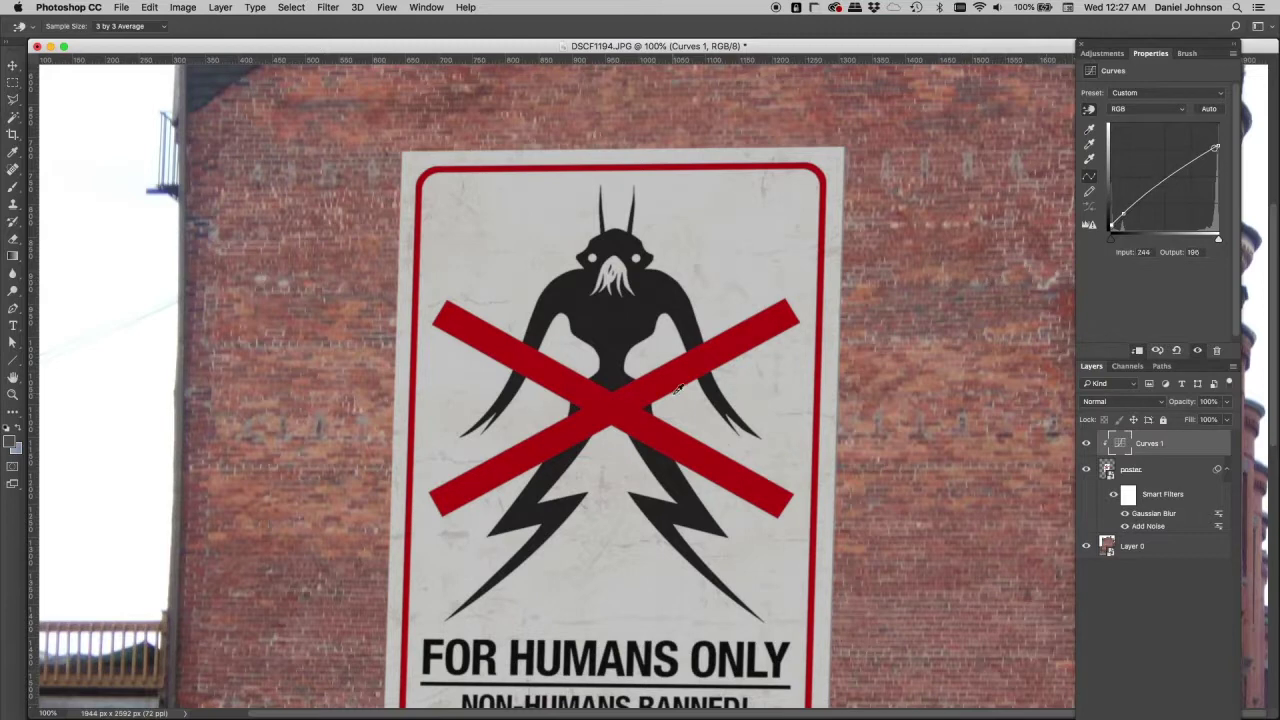
pyautogui.scroll(-2, 600, 300)
pyautogui.scroll(-1, 595, 296)
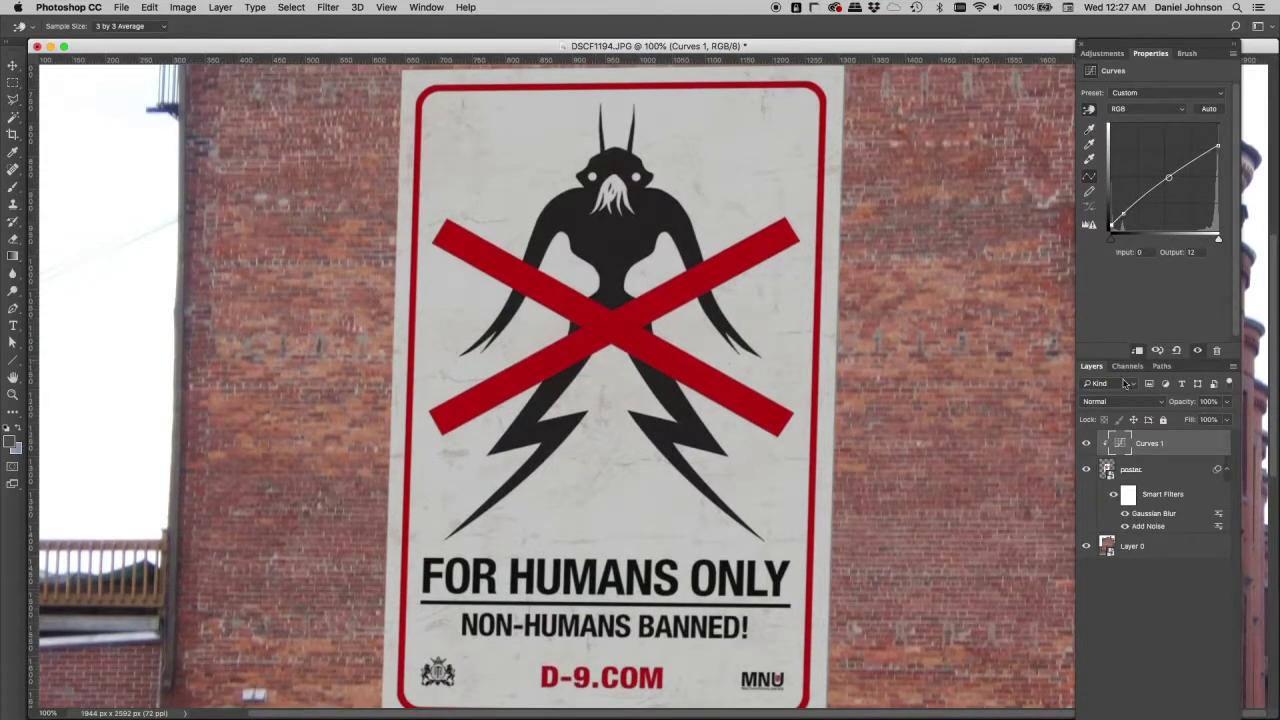
pyautogui.click(1087, 445)
pyautogui.click(1087, 445)
pyautogui.doubleClick(1143, 55)
# Add a Vibrance adjustment layer clipped to the poster and slightly reduce its saturation to mute the reds
pyautogui.click(1164, 652)
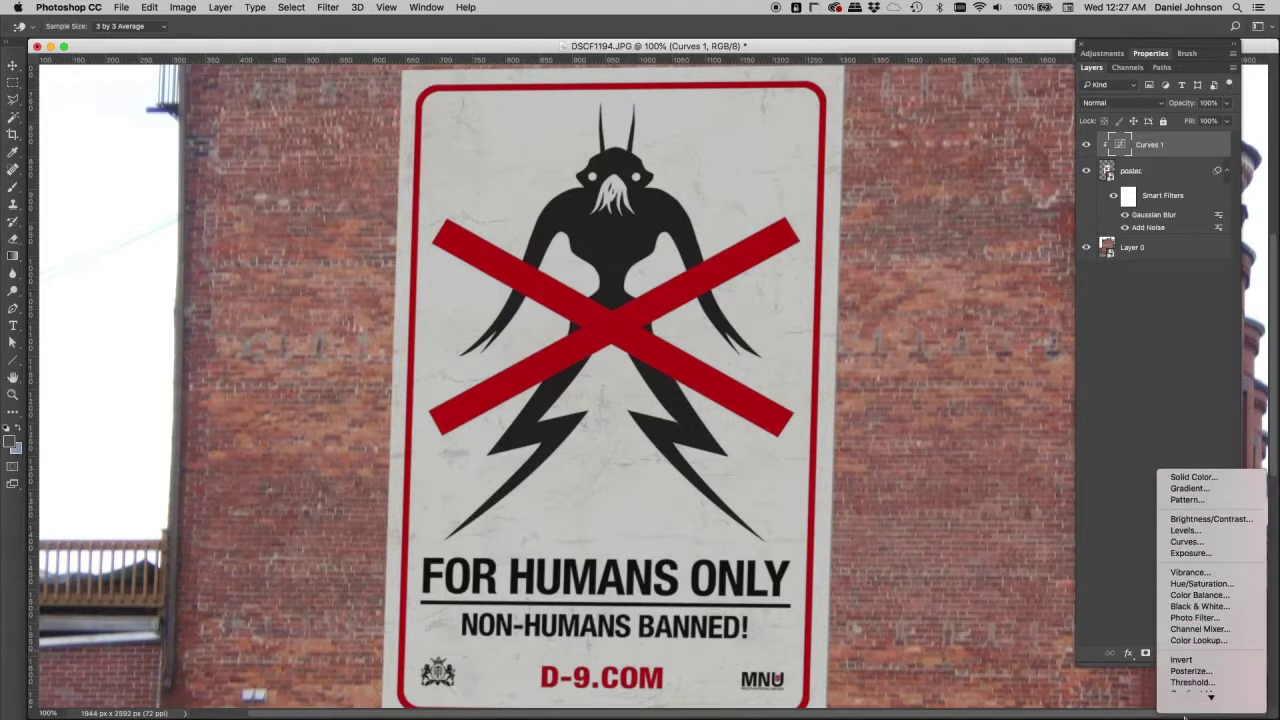
pyautogui.click(1199, 575)
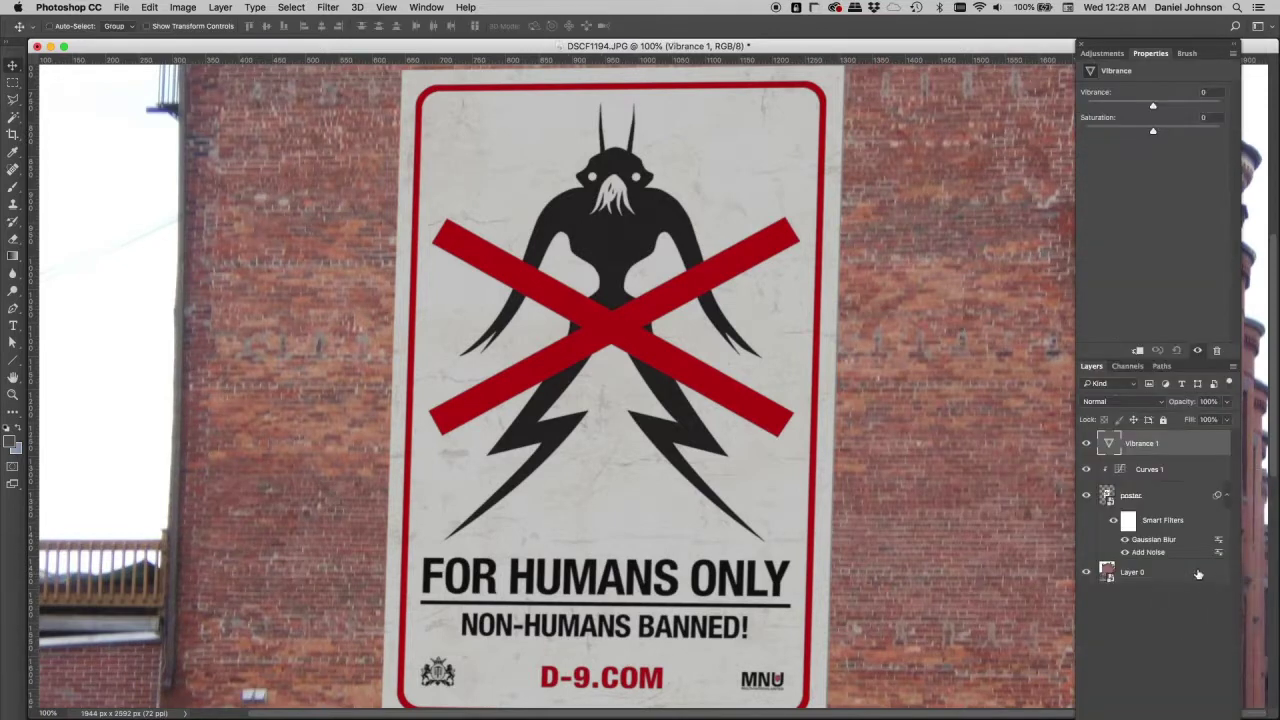
pyautogui.press('super+alt+g')
pyautogui.moveTo(1153, 107); pyautogui.dragTo(1136, 135)
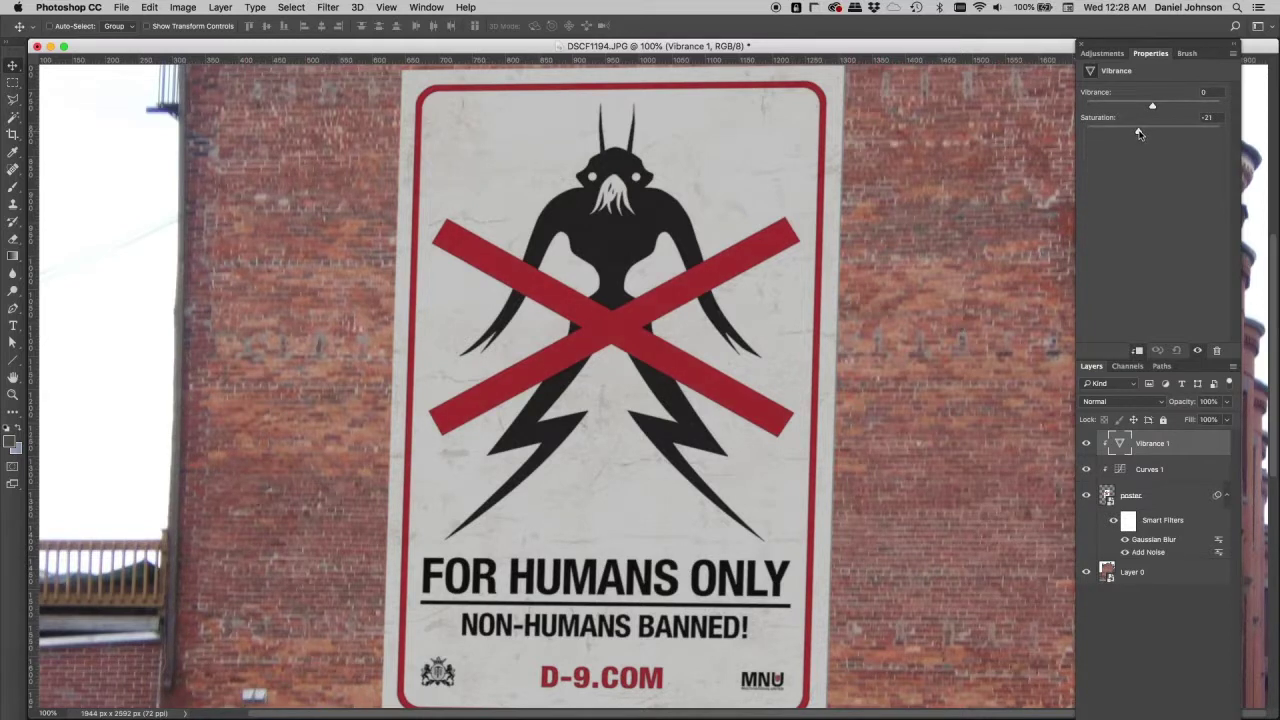
pyautogui.moveTo(1140, 133); pyautogui.dragTo(1142, 132)
pyautogui.doubleClick(1160, 55)
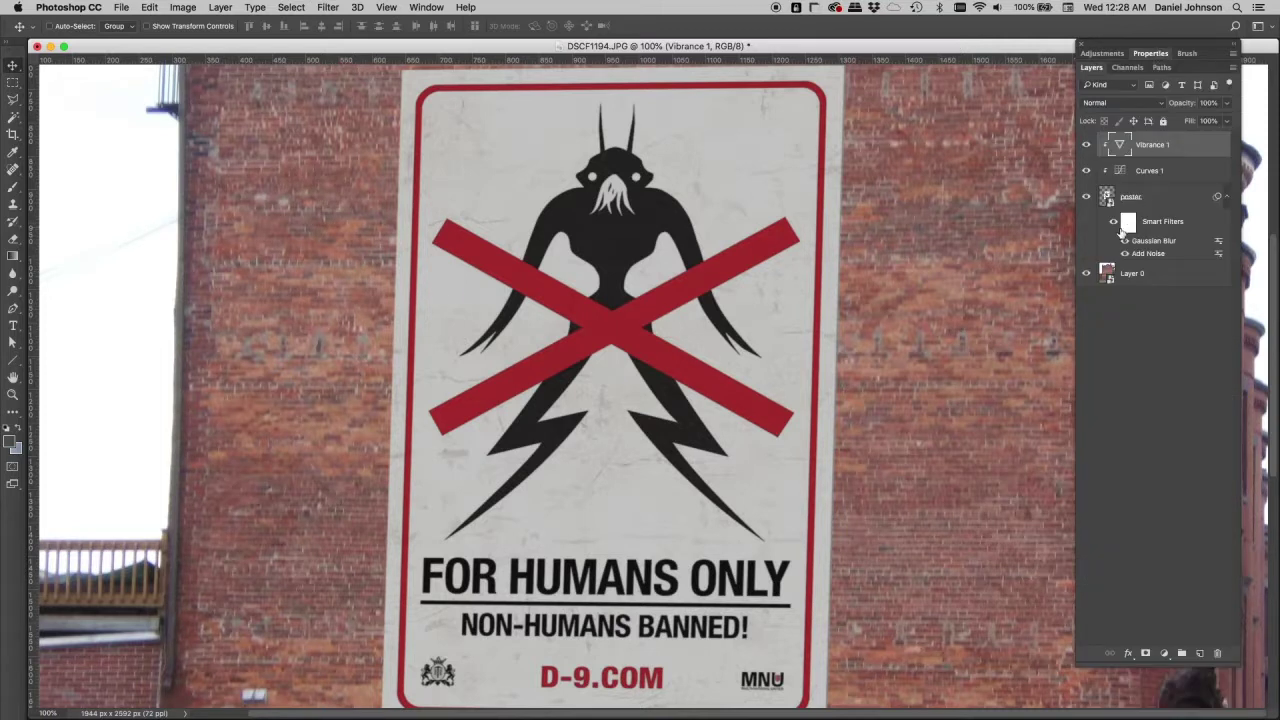
# Reopen the poster's Curves adjustment and review its shadow points
pyautogui.doubleClick(1120, 172)
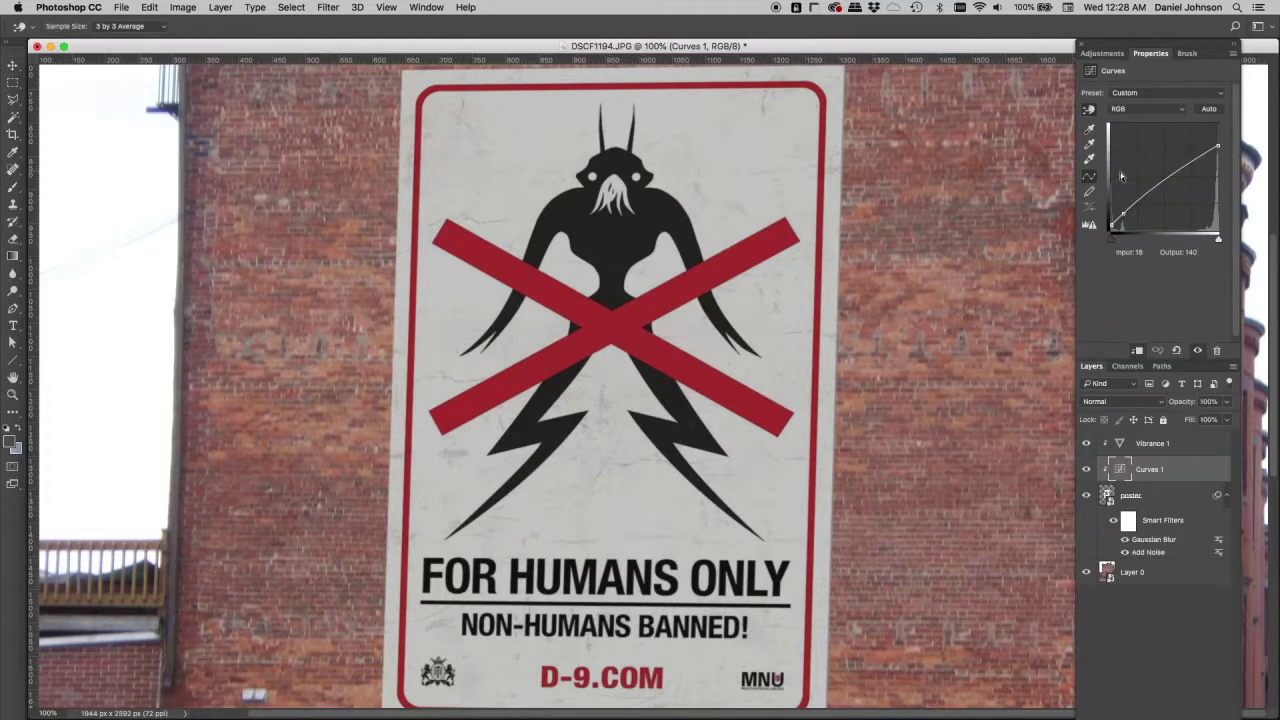
pyautogui.moveTo(1122, 251); pyautogui.dragTo(1124, 212)
pyautogui.click(1111, 224)
pyautogui.doubleClick(1151, 54)
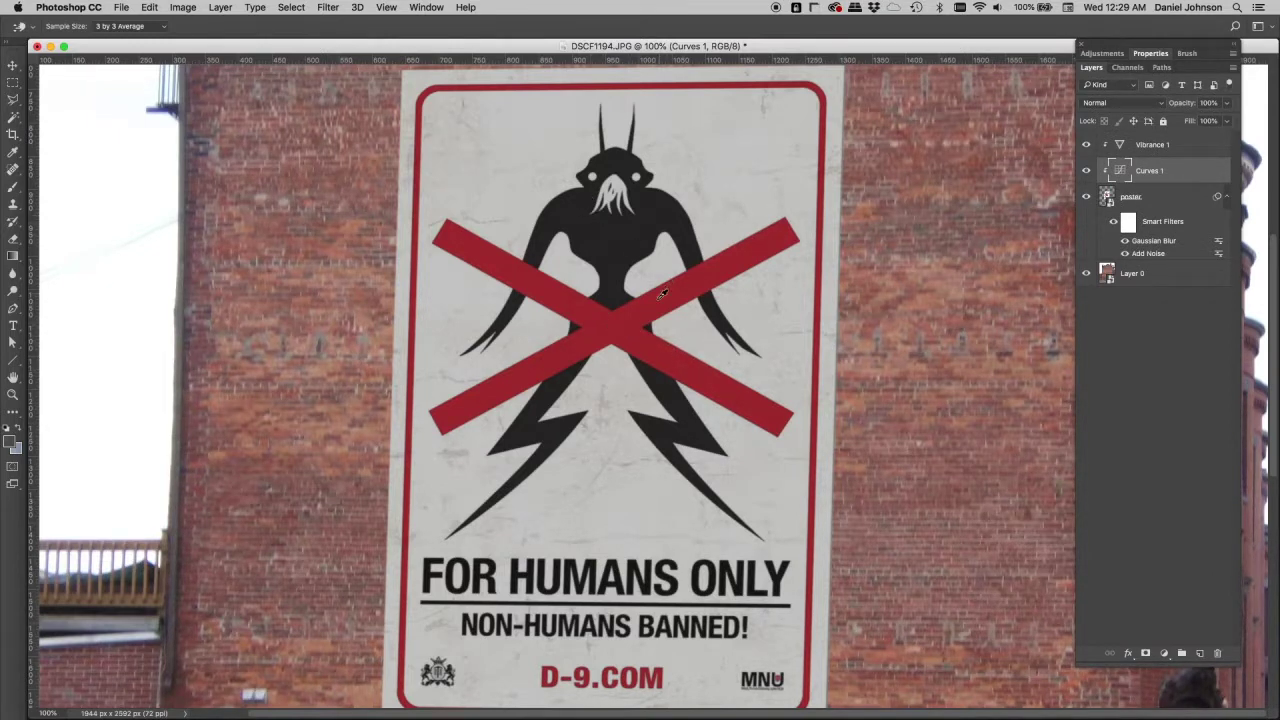
# Select the poster layer, inspect the toned poster against the wall, and hide the layer to study the bare bricks
pyautogui.click(1155, 196)
pyautogui.press('v')
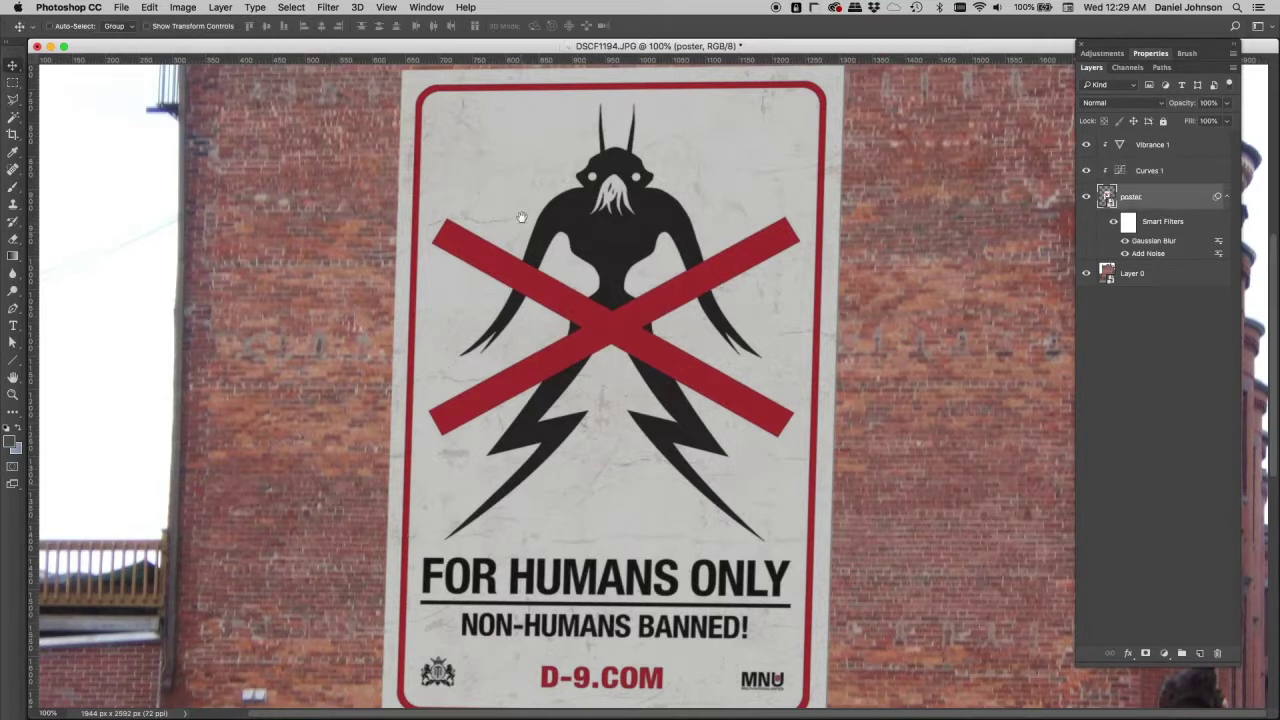
pyautogui.scroll(5, 509, 374)
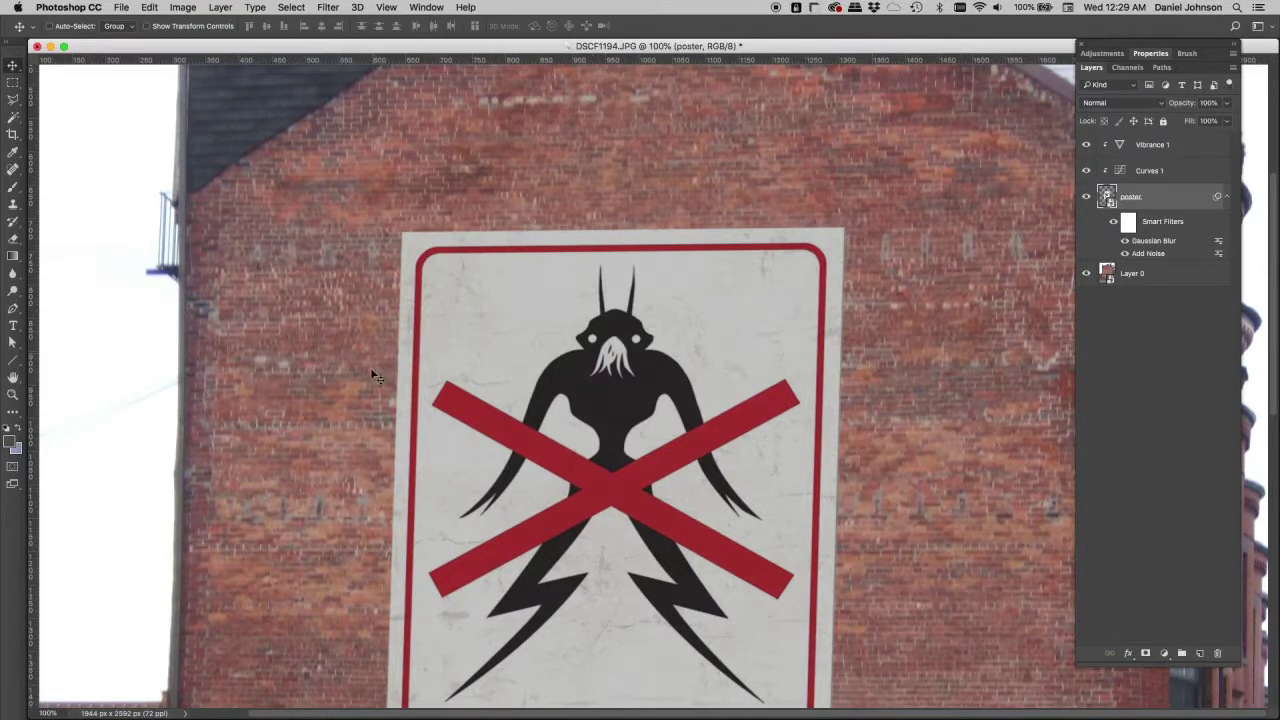
pyautogui.scroll(-5, 365, 399)
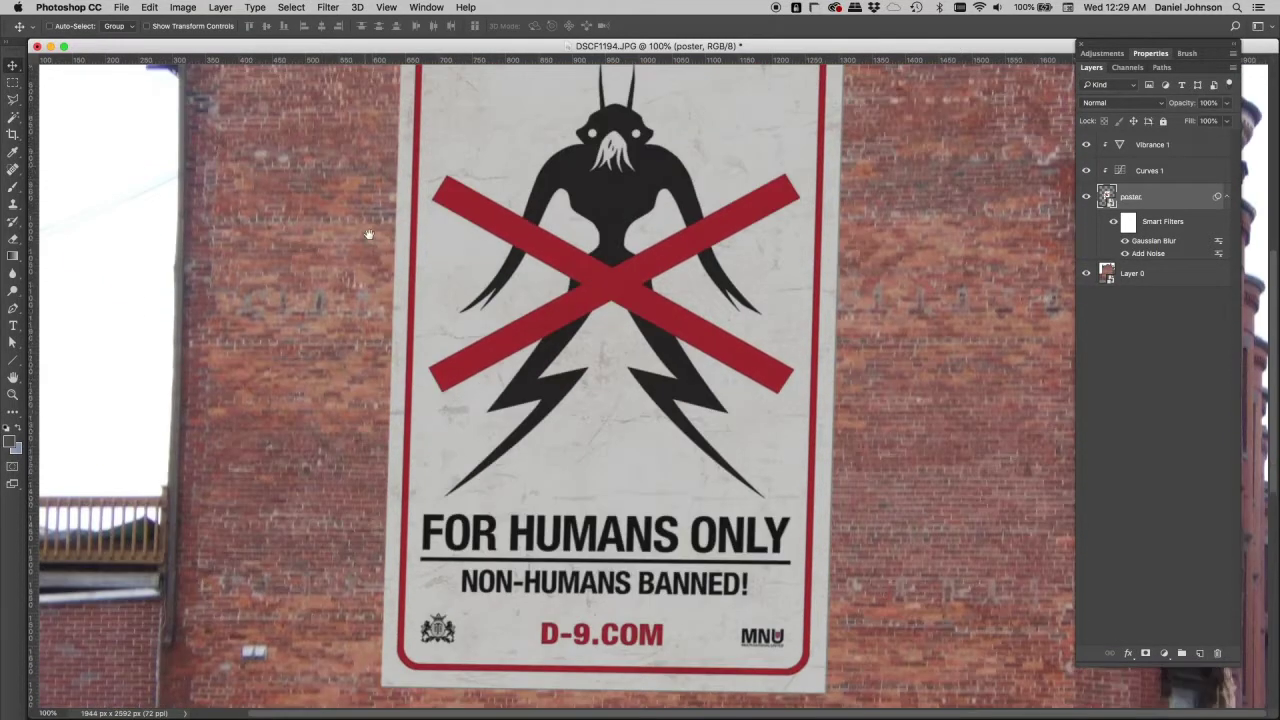
pyautogui.scroll(-2, 365, 399)
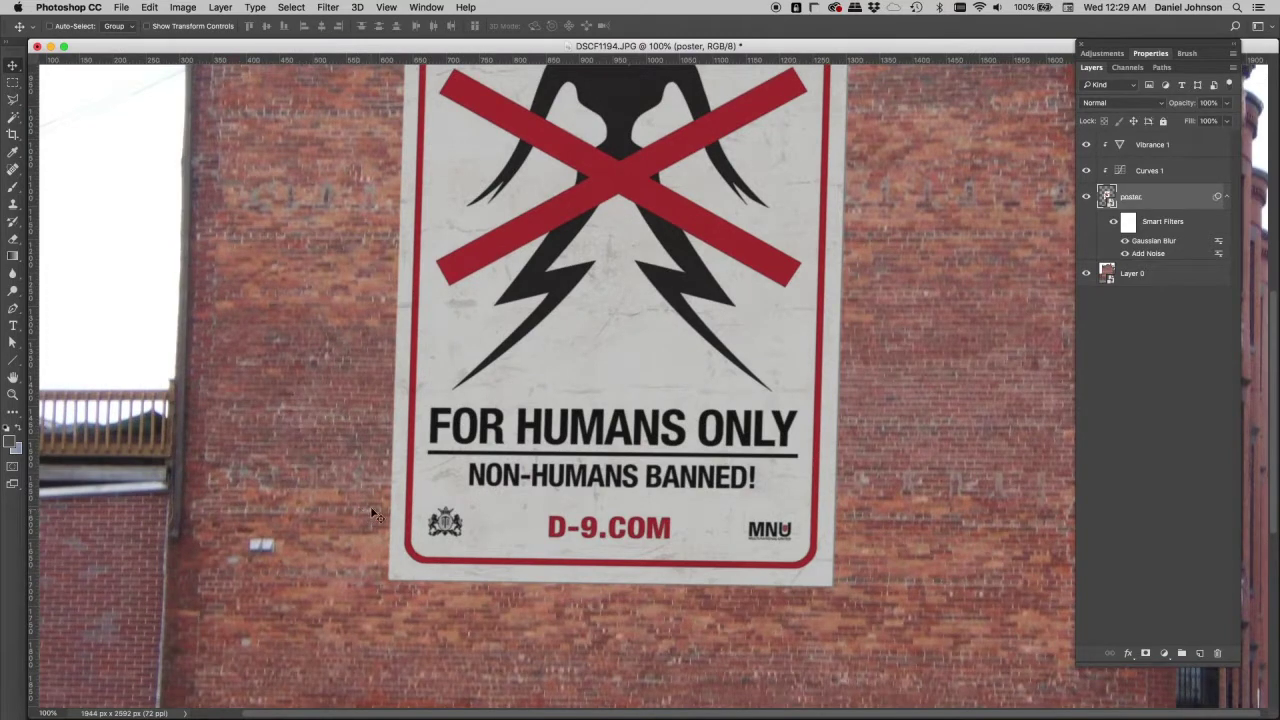
pyautogui.scroll(3, 371, 515)
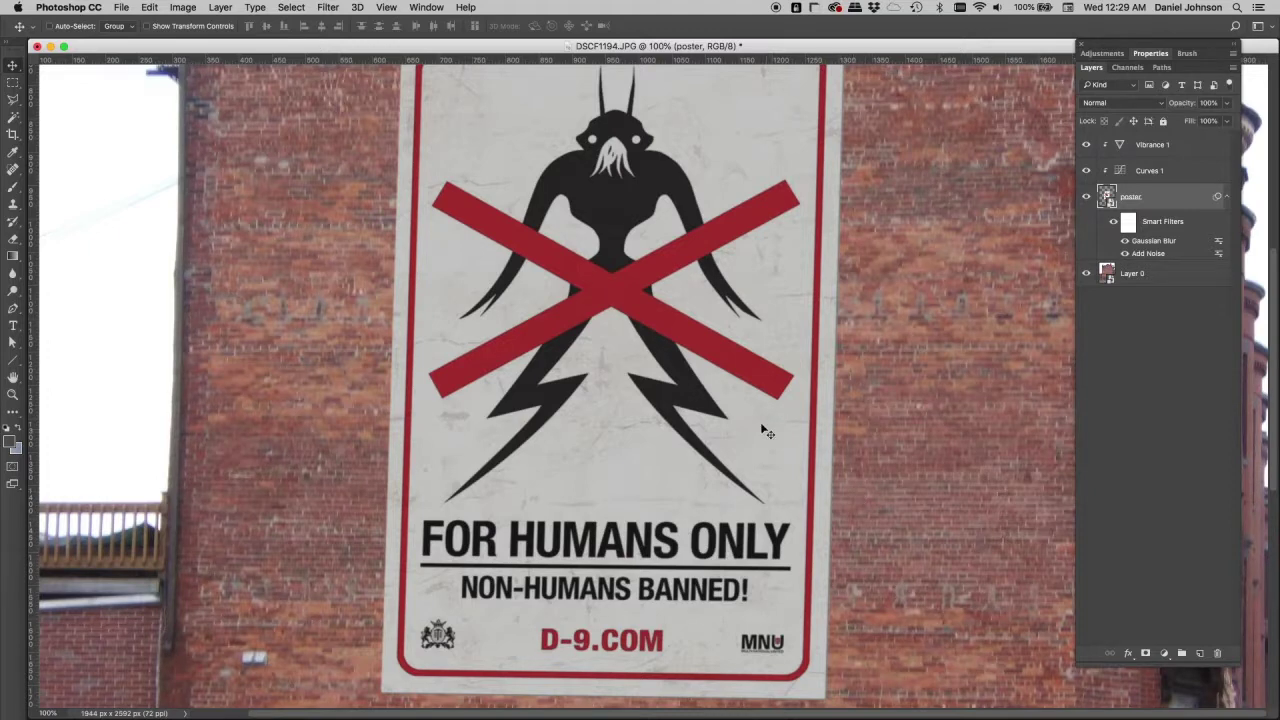
pyautogui.moveTo(757, 420); pyautogui.dragTo(737, 420)
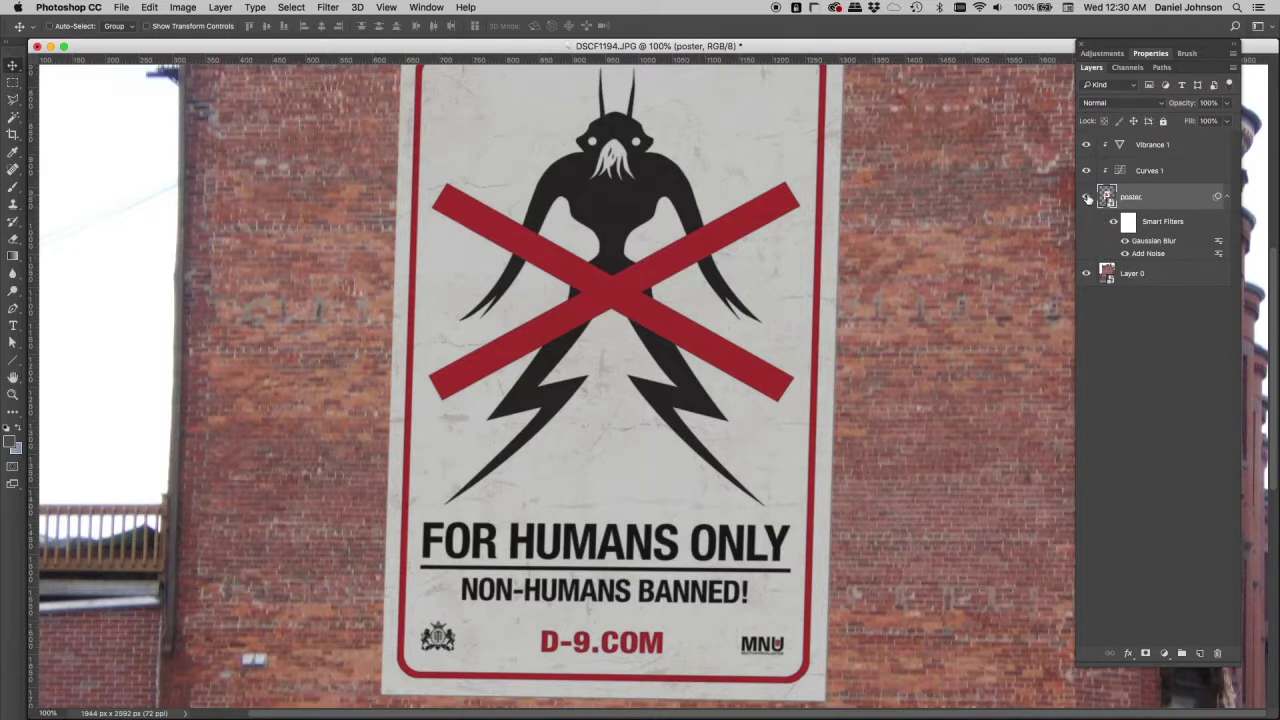
pyautogui.click(1088, 197)
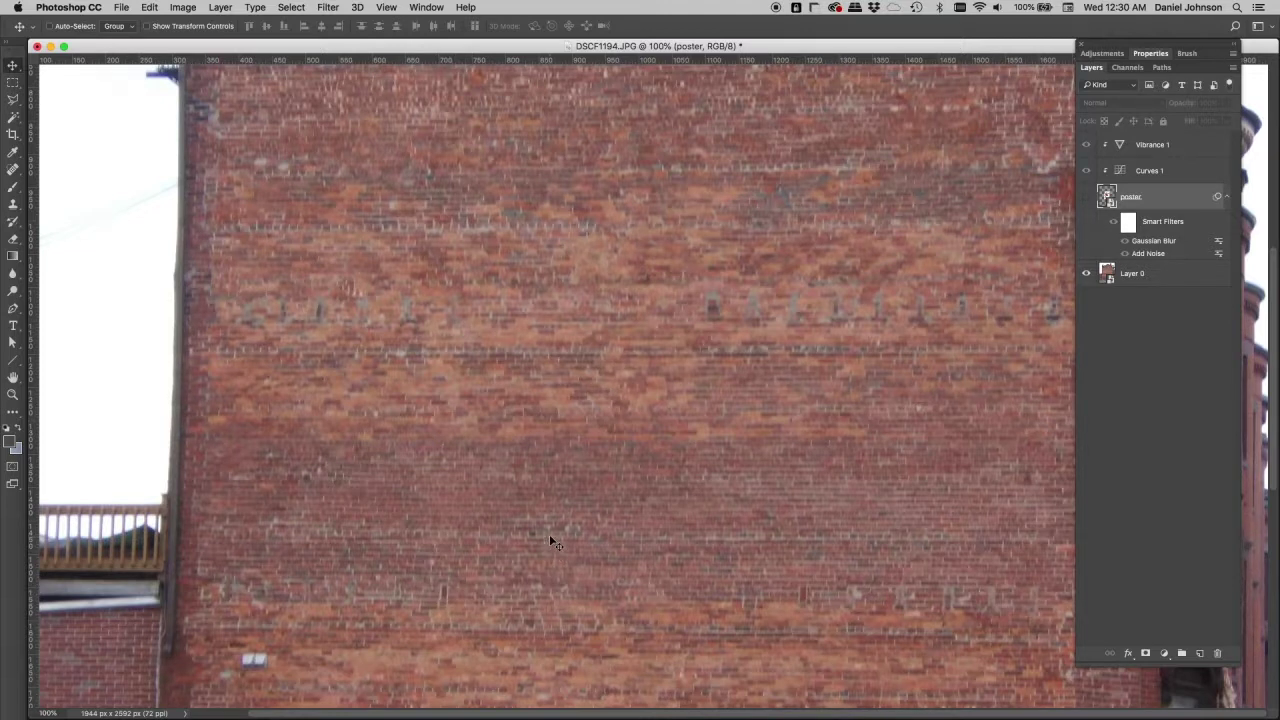
# Inspect the bare brick wall in the Red, Green and Blue channels one at a time
pyautogui.click(1128, 68)
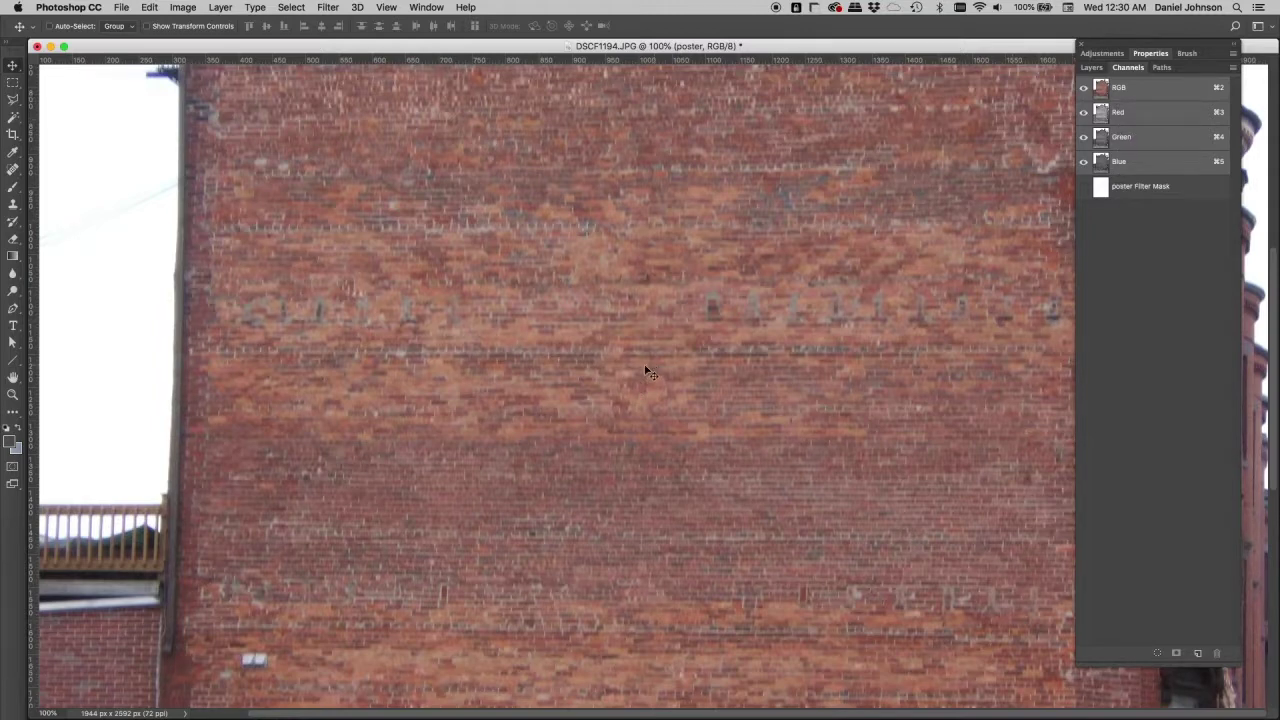
pyautogui.click(1128, 113)
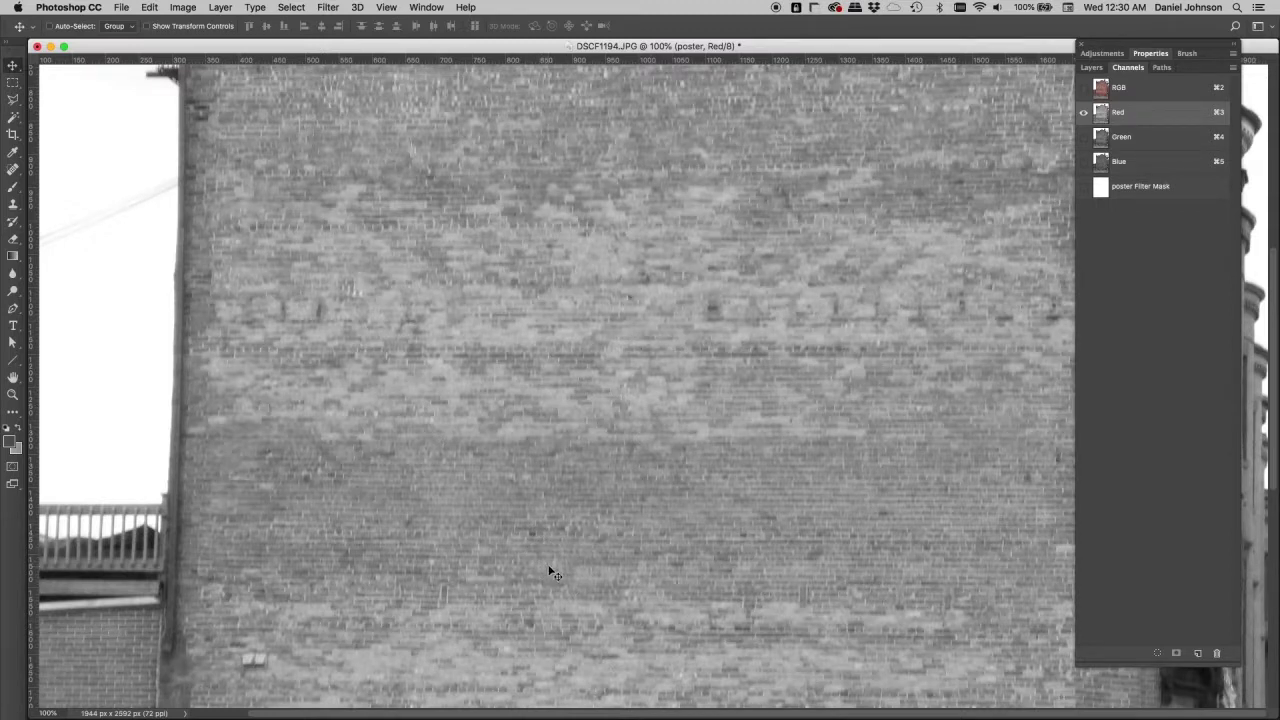
pyautogui.click(1128, 137)
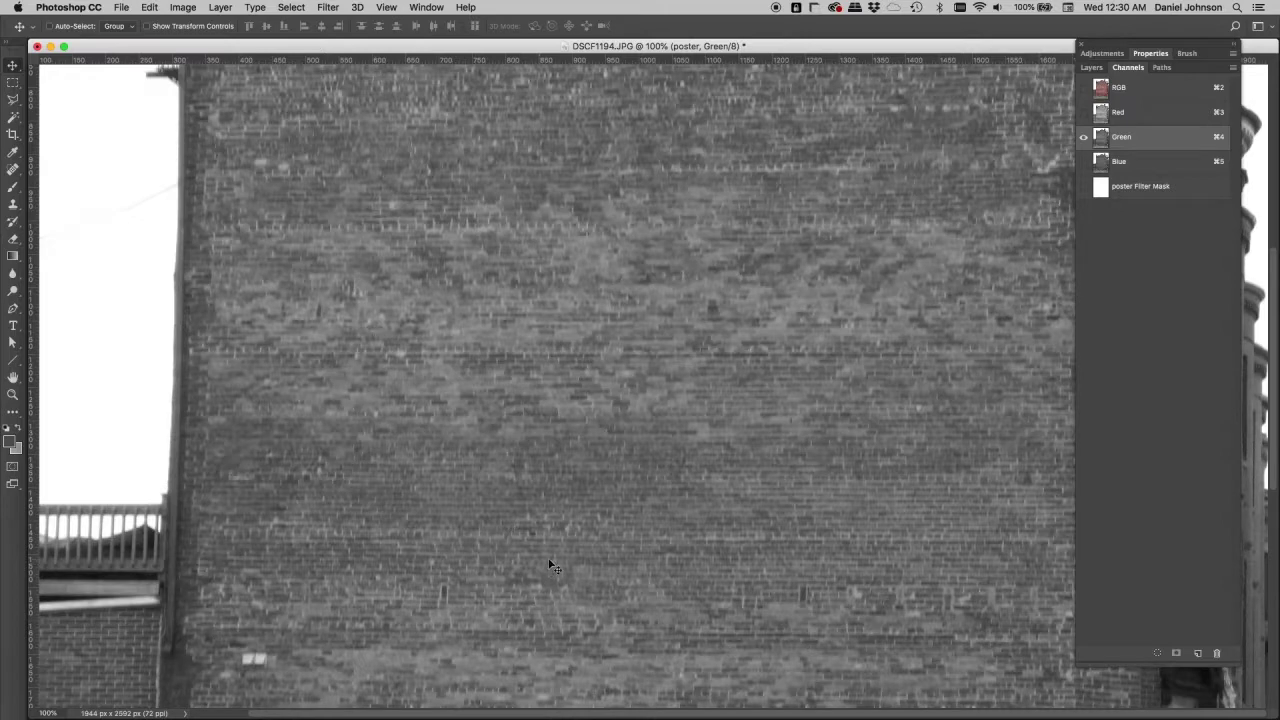
pyautogui.click(1125, 168)
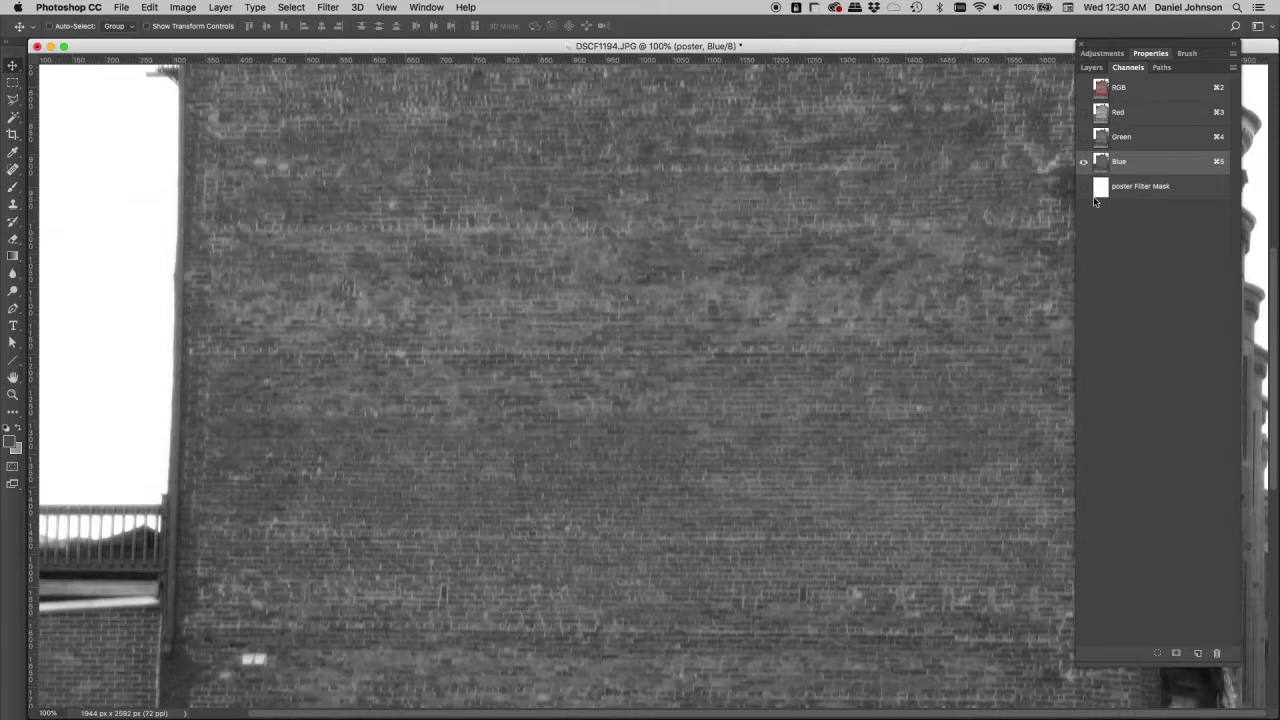
# Alternate between the Green and Blue channels to compare how strongly each separates the bricks from the mortar lines
pyautogui.click(1131, 136)
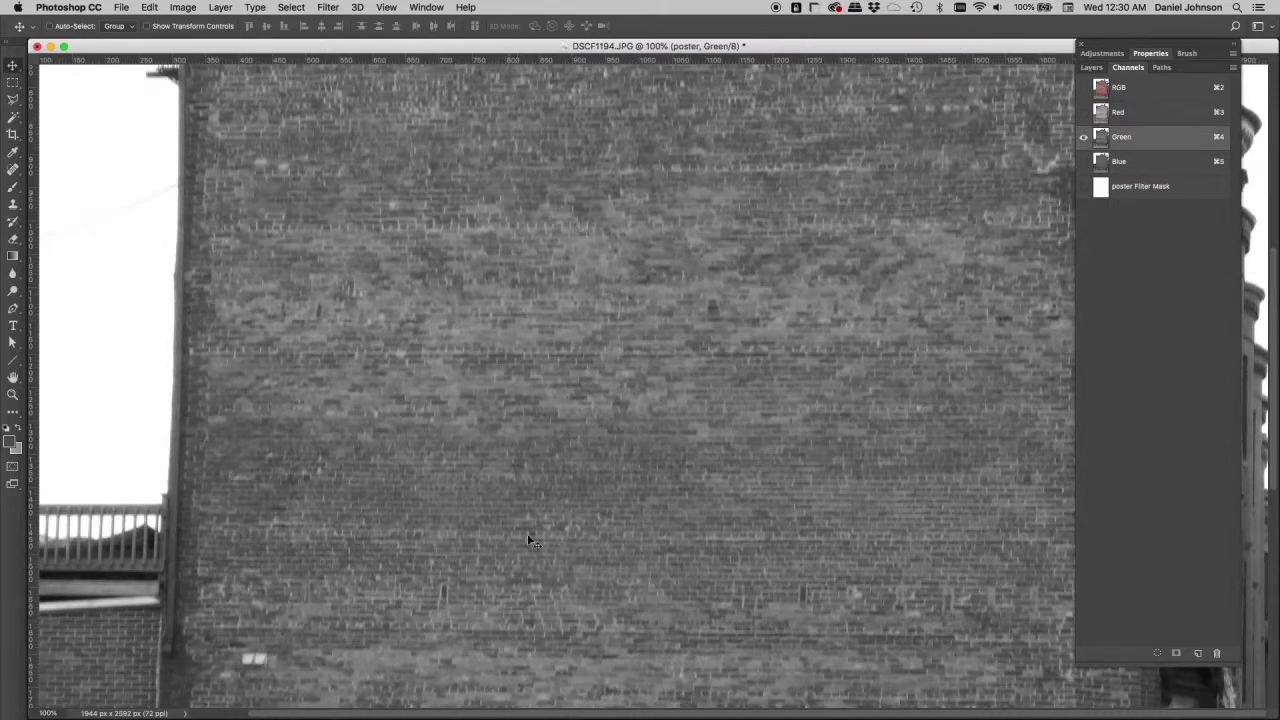
pyautogui.click(1122, 164)
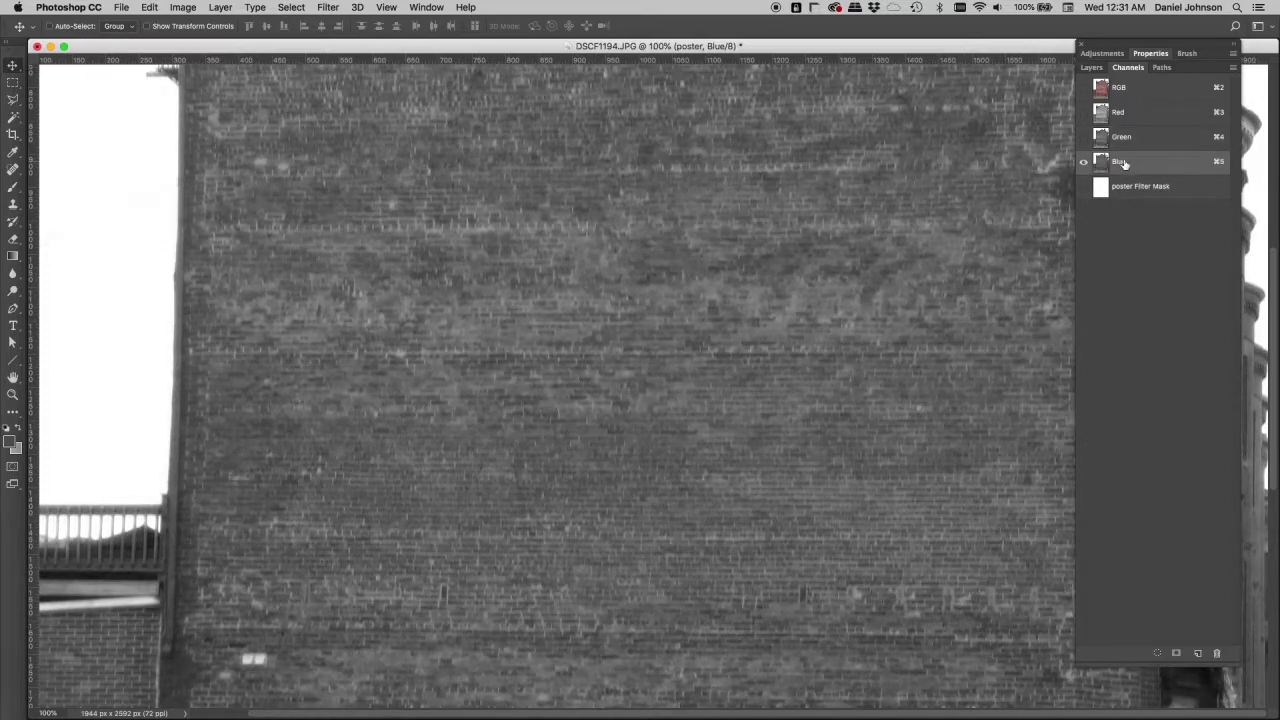
pyautogui.click(1125, 145)
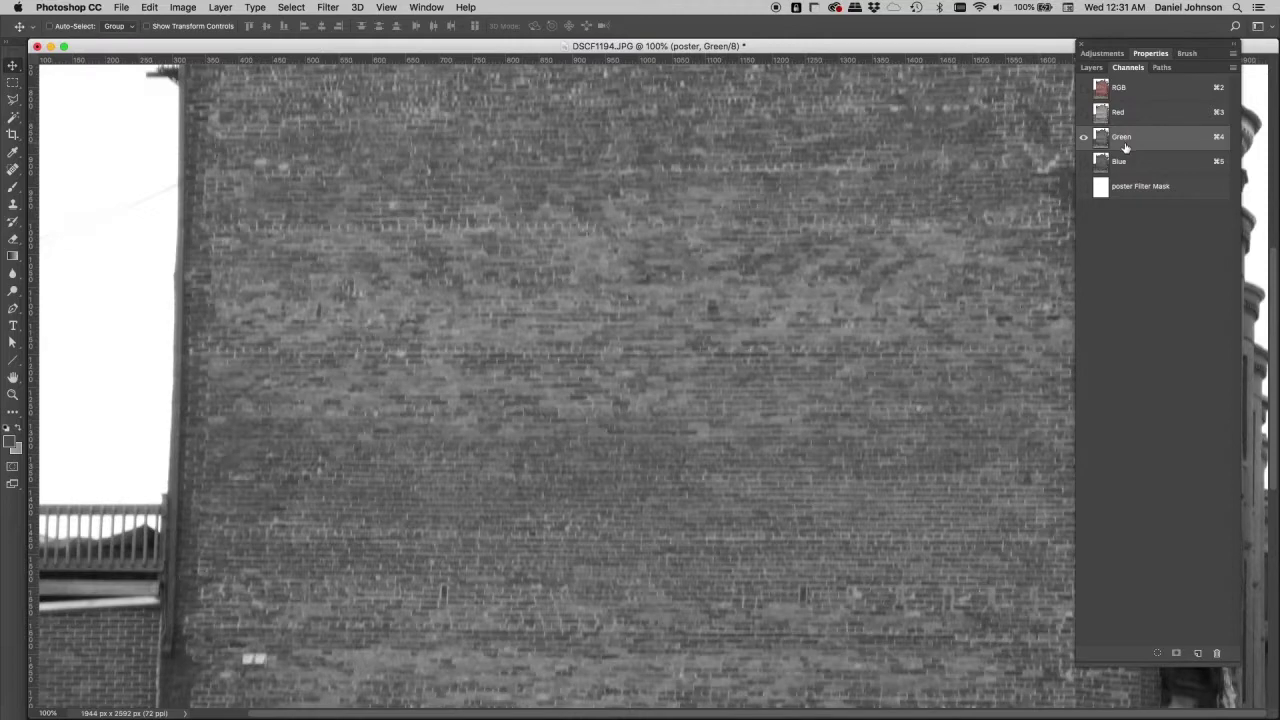
pyautogui.click(1123, 168)
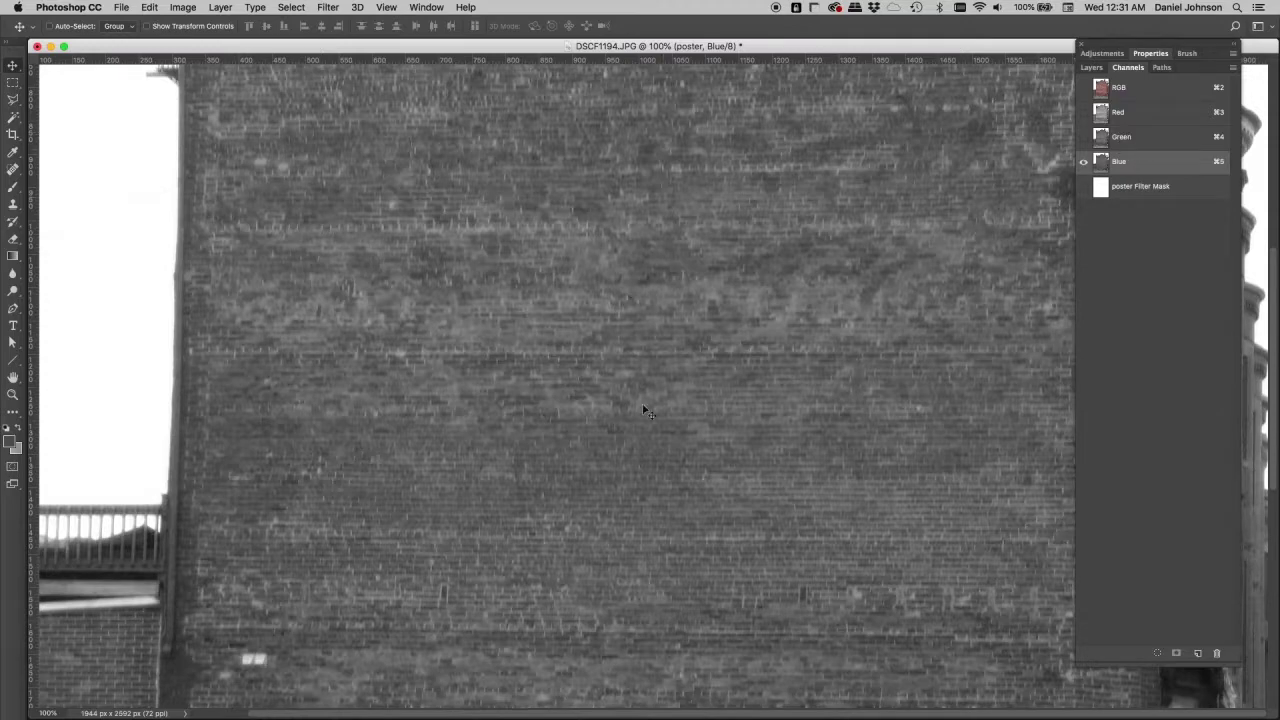
pyautogui.click(1128, 140)
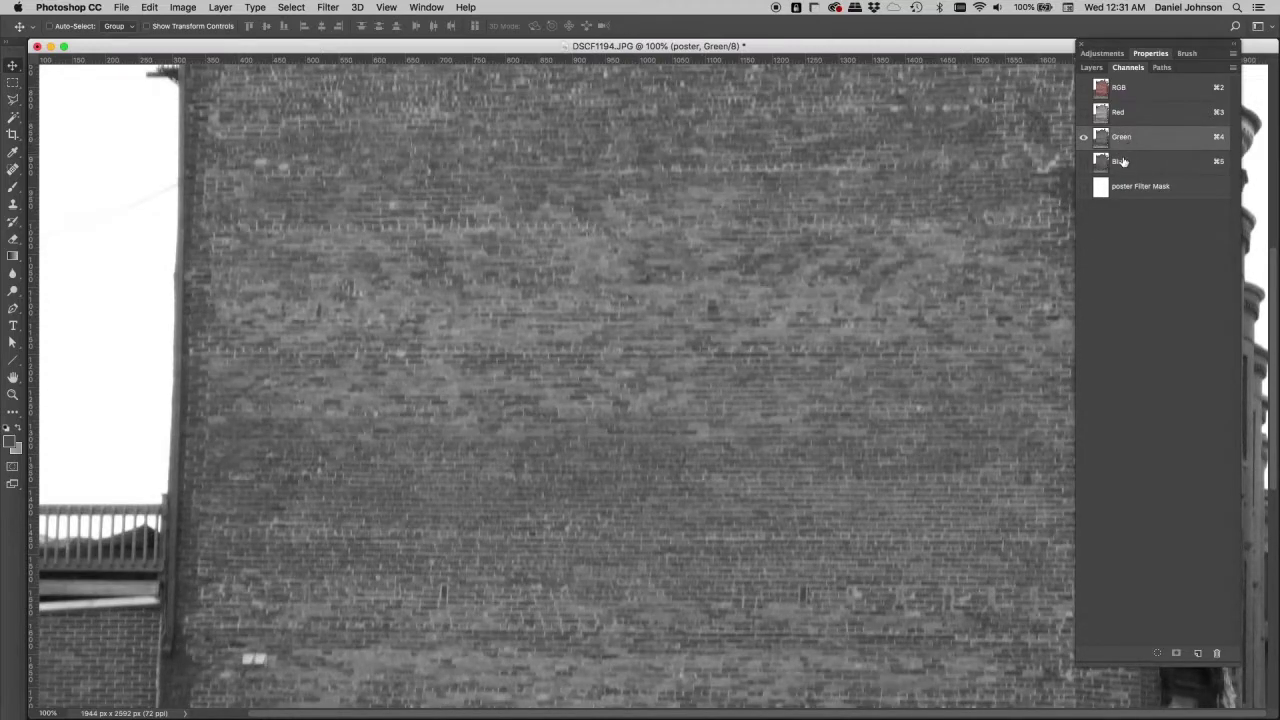
pyautogui.click(1122, 163)
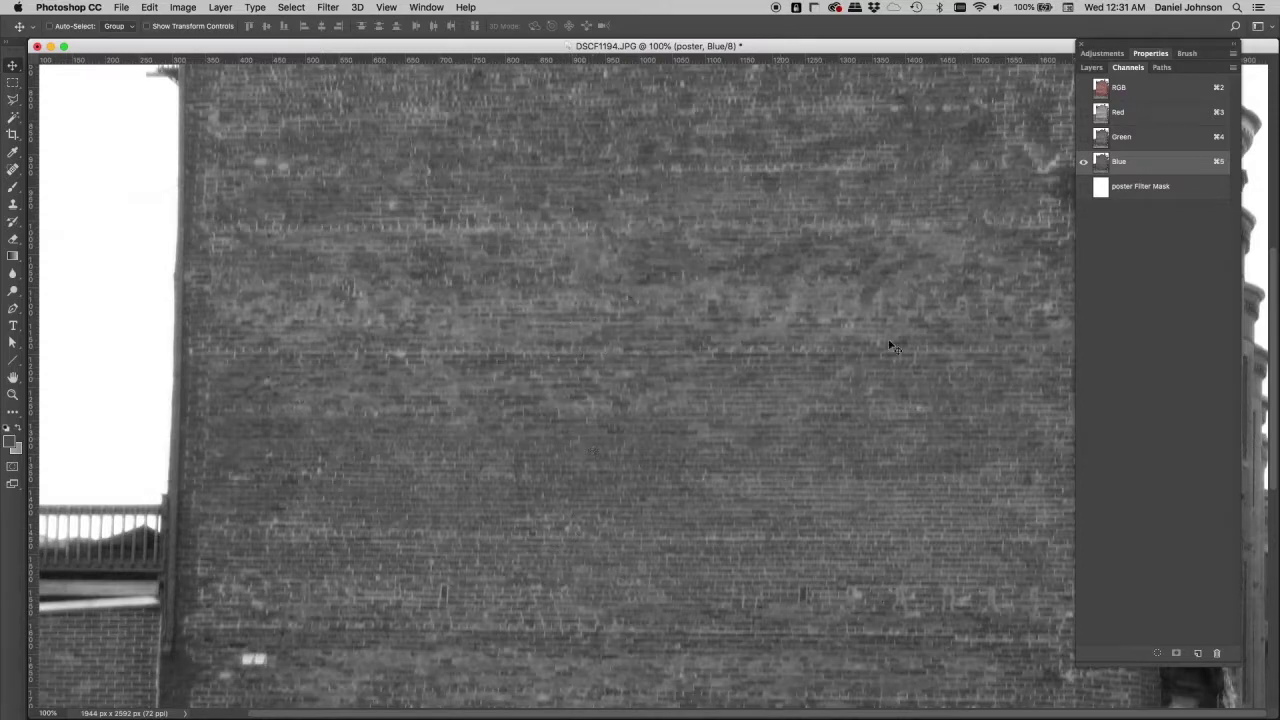
pyautogui.click(1120, 144)
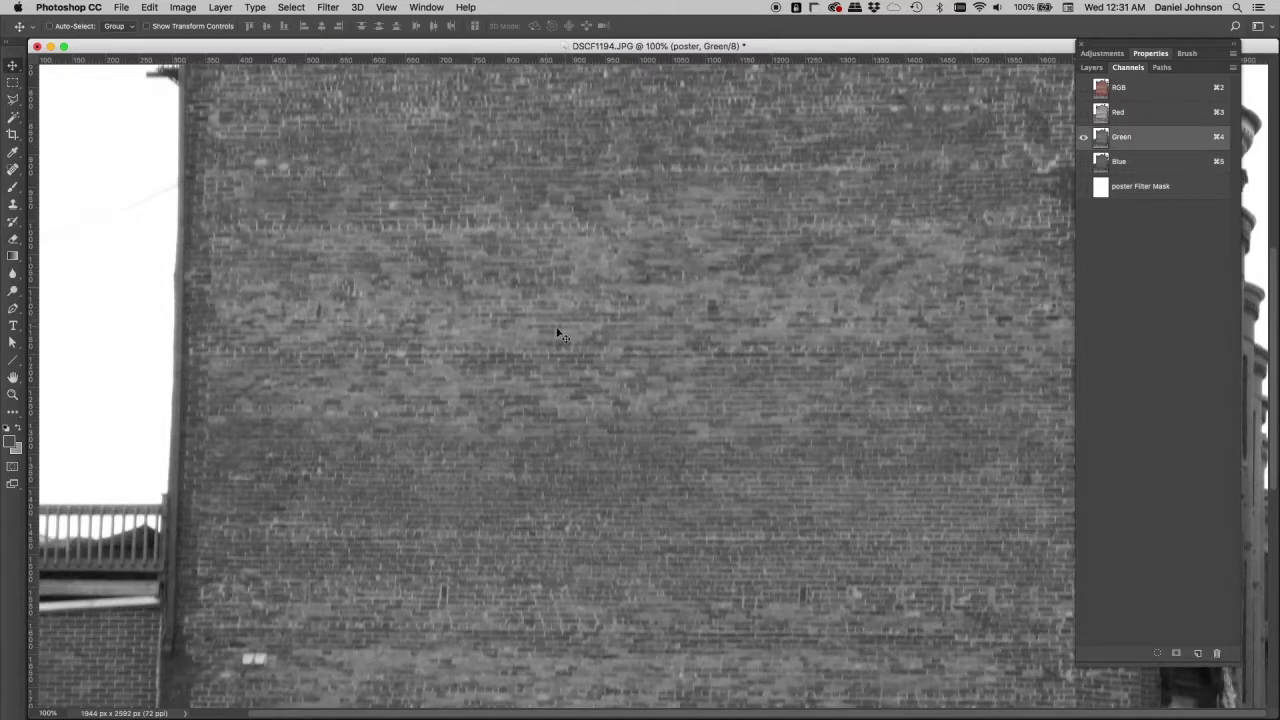
pyautogui.click(1146, 166)
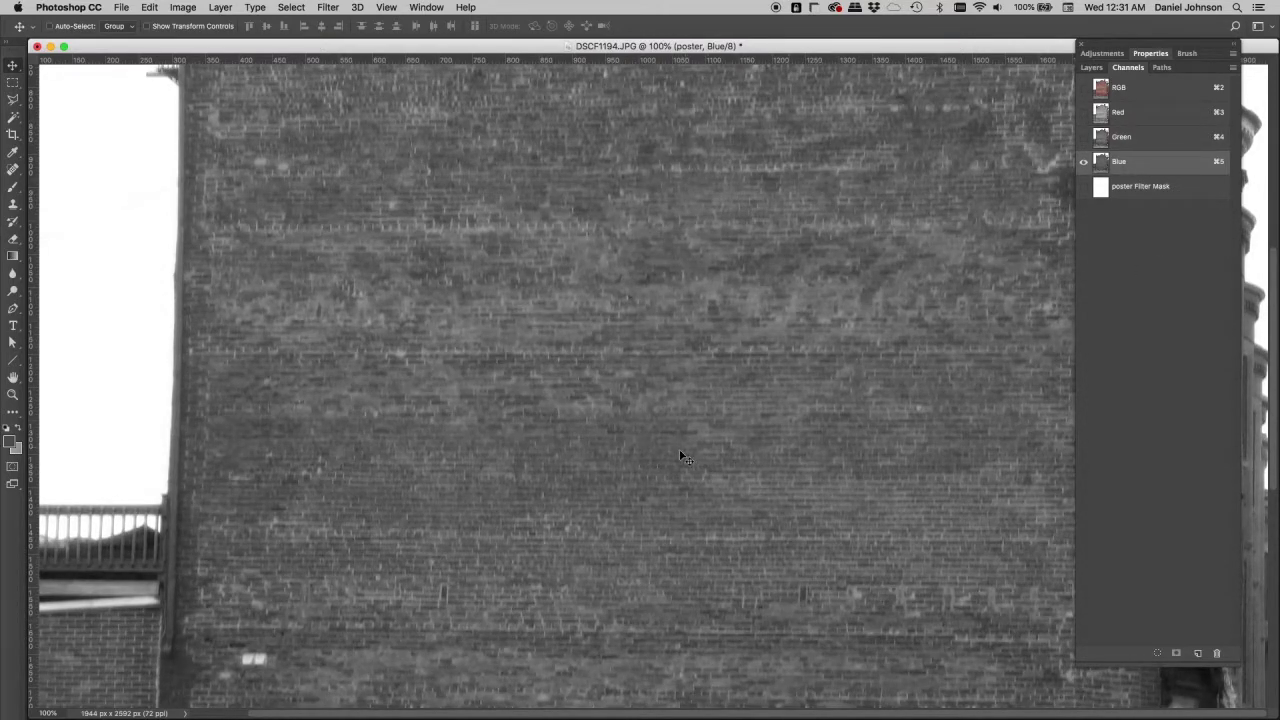
# Return to the composite RGB view and show the poster layer again
pyautogui.click(1135, 90)
pyautogui.click(1091, 67)
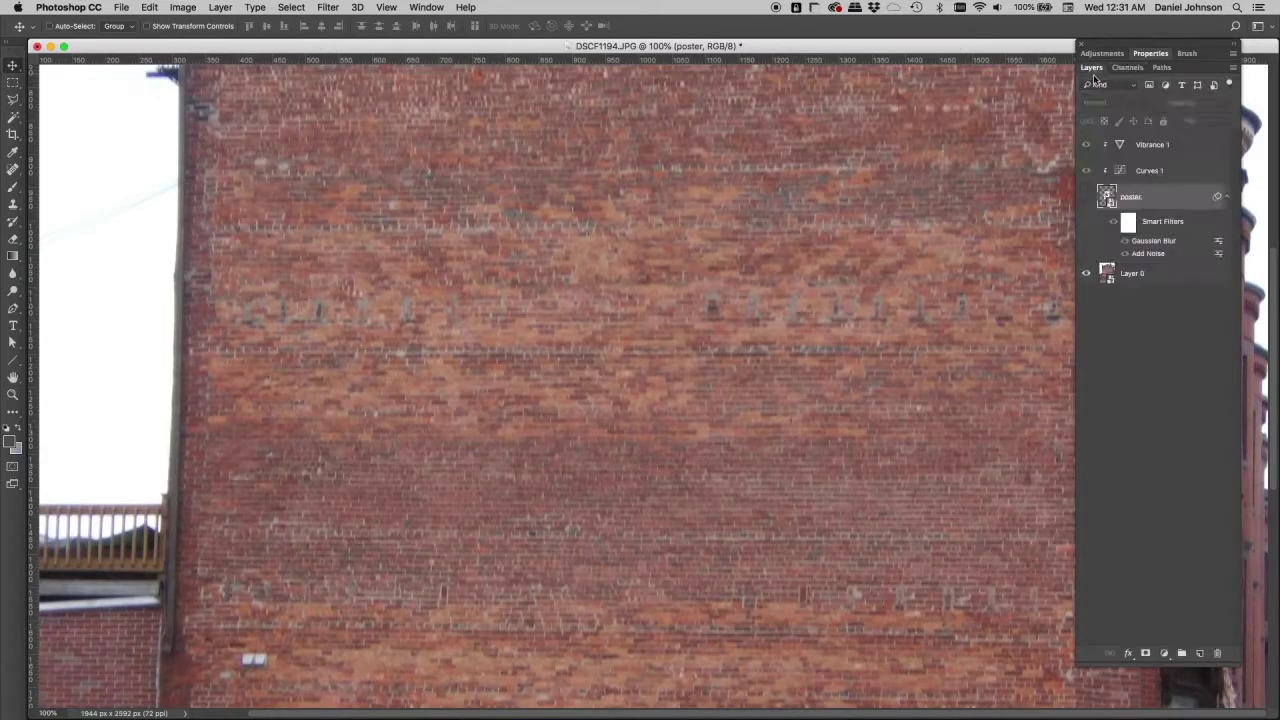
pyautogui.click(1086, 197)
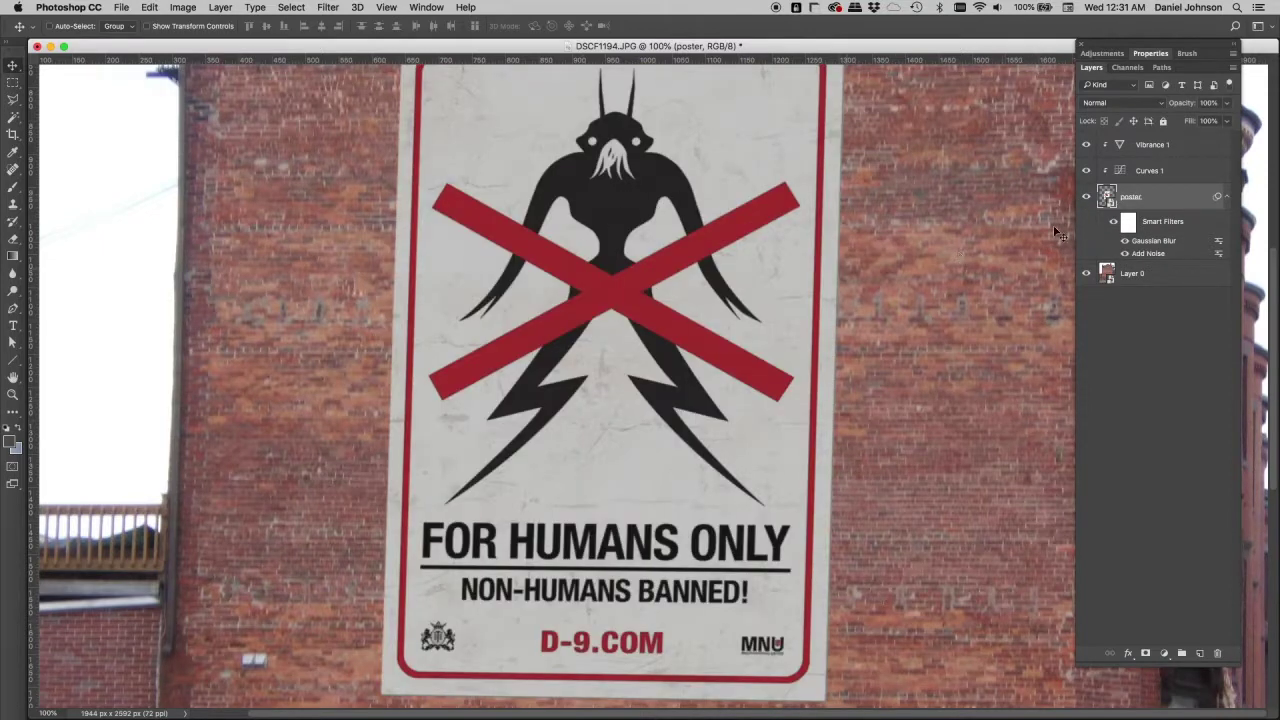
# Open the poster layer's blending options and place the dialog and view so most of the poster is unobstructed
pyautogui.doubleClick(1177, 201)
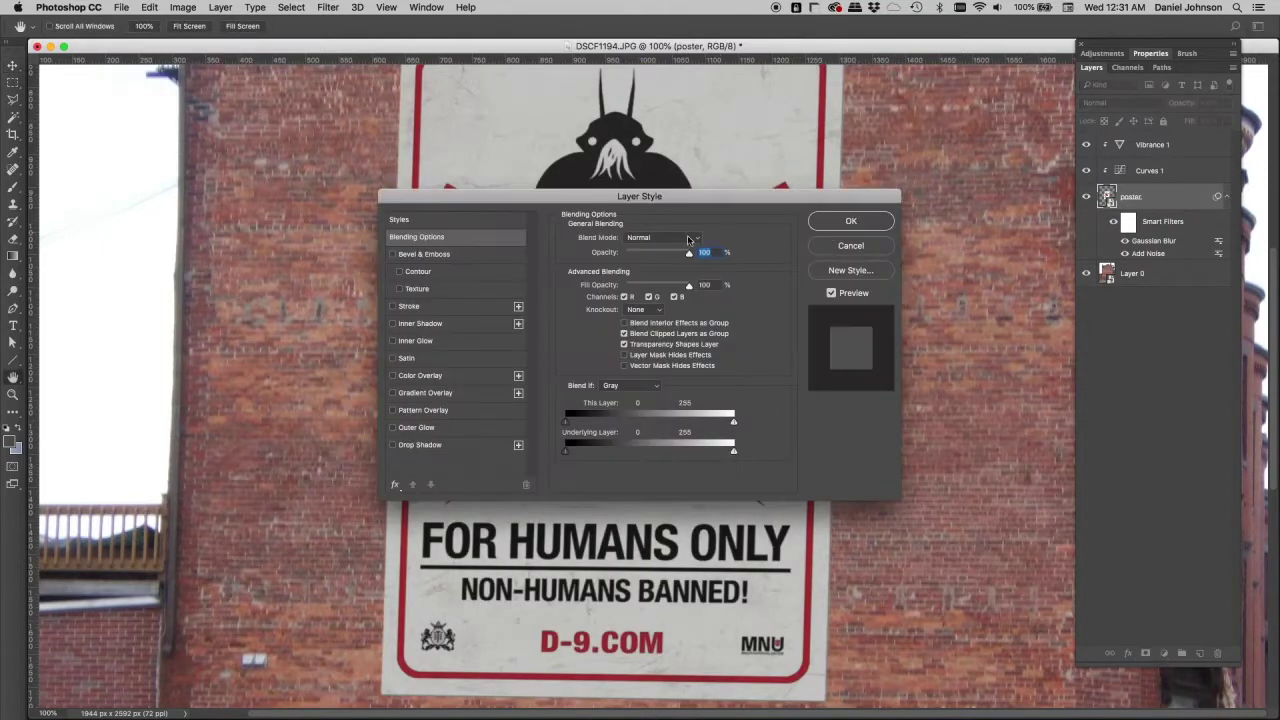
pyautogui.moveTo(669, 204); pyautogui.dragTo(743, 208)
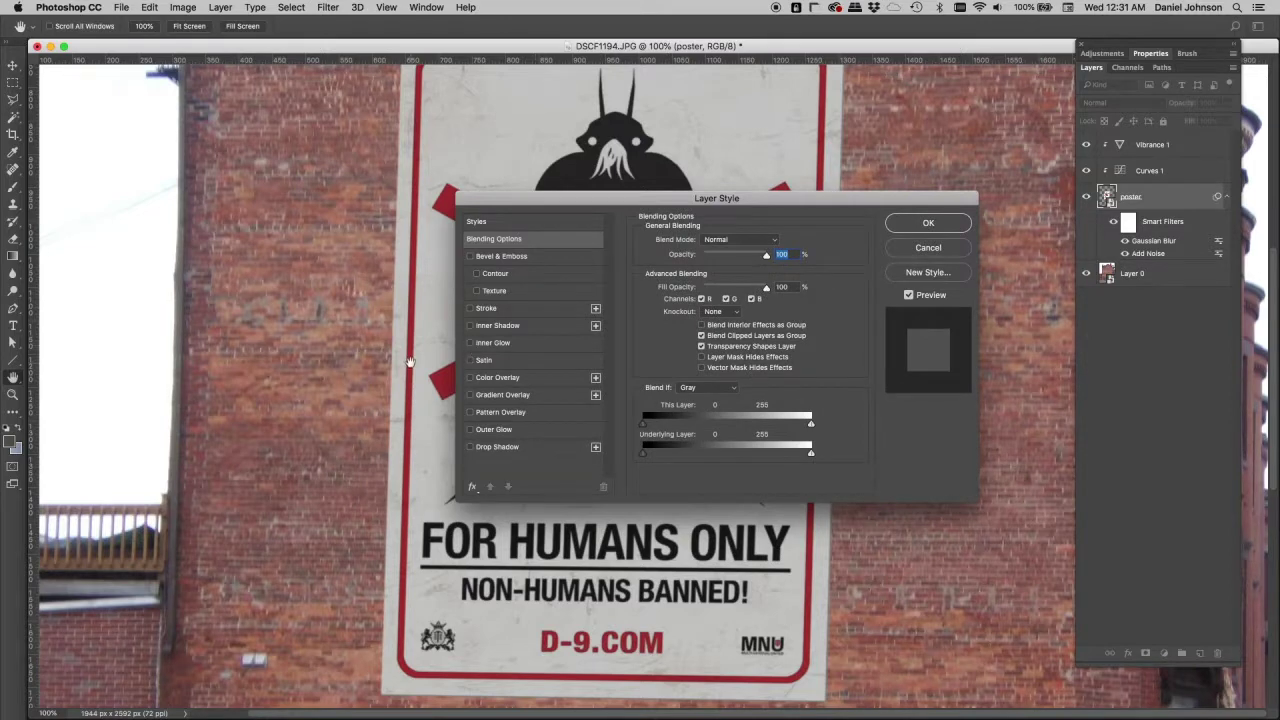
pyautogui.scroll(-3, 409, 362)
pyautogui.moveTo(512, 194); pyautogui.dragTo(170, 231)
pyautogui.hscroll(-4, 531, 245)
pyautogui.scroll(1, 531, 245)
pyautogui.moveTo(531, 241); pyautogui.dragTo(461, 82)
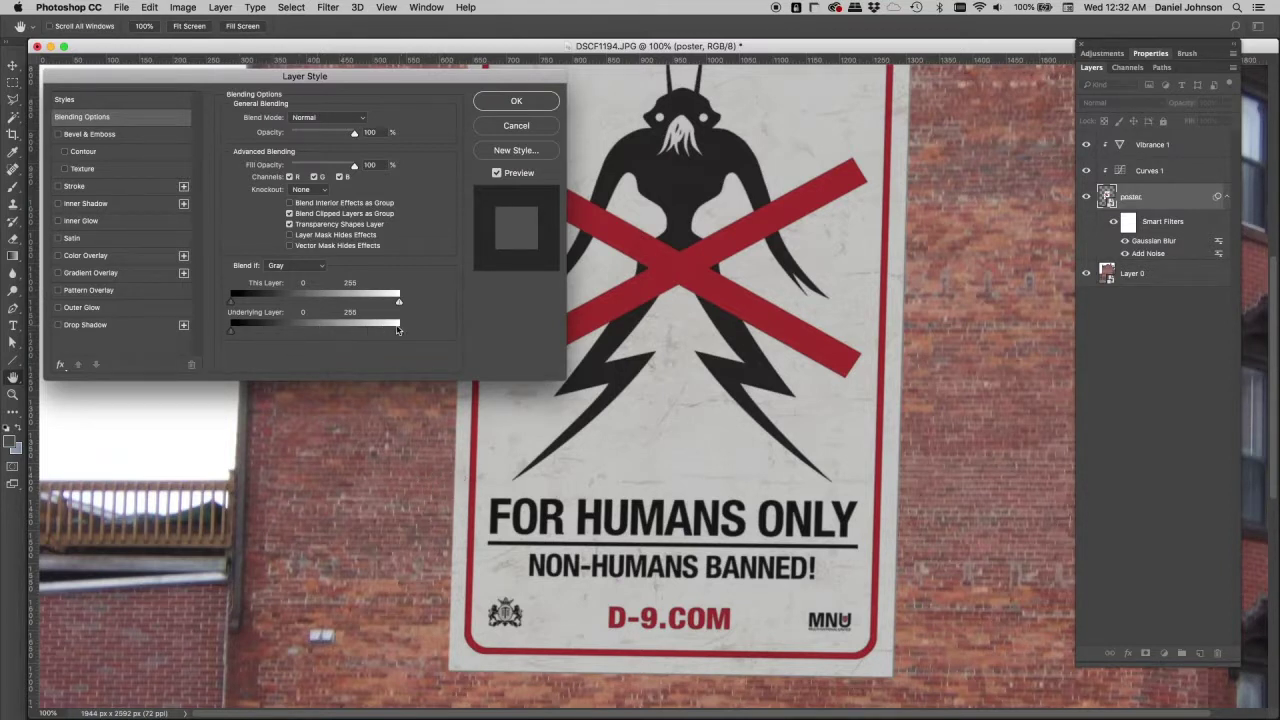
# Base the poster's Blend If settings on the Blue channel
pyautogui.click(304, 267)
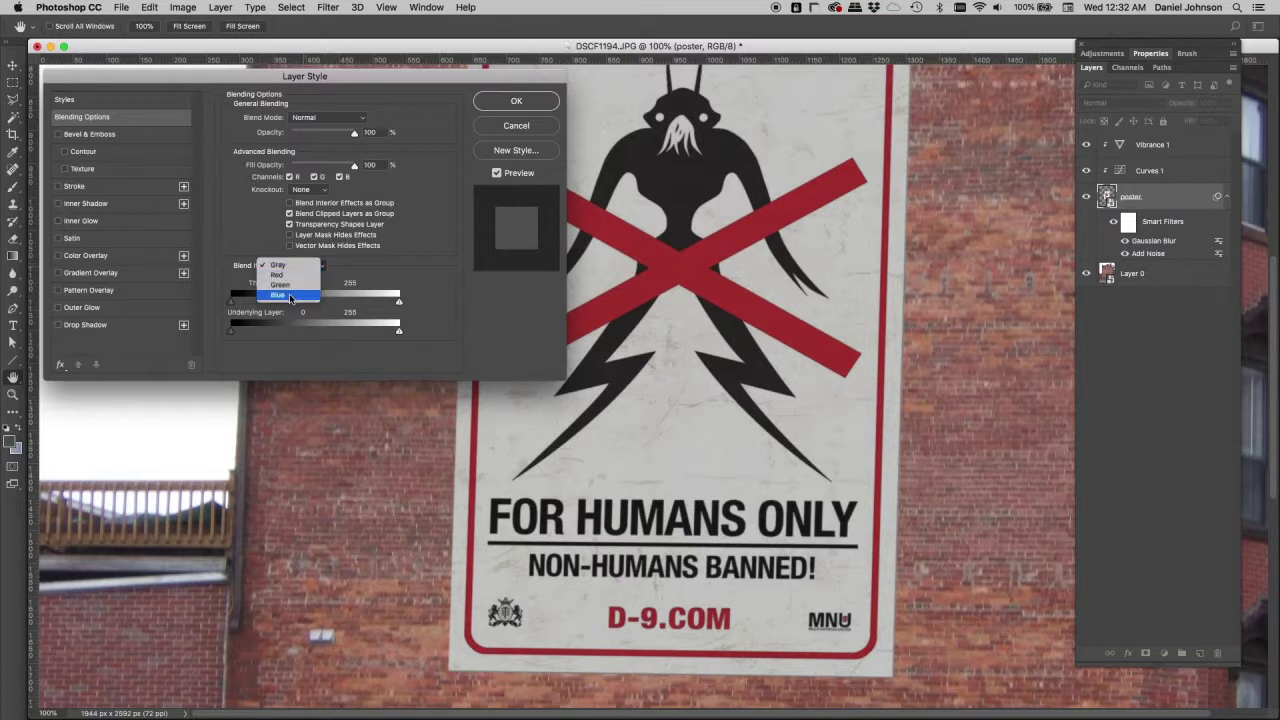
pyautogui.click(302, 266)
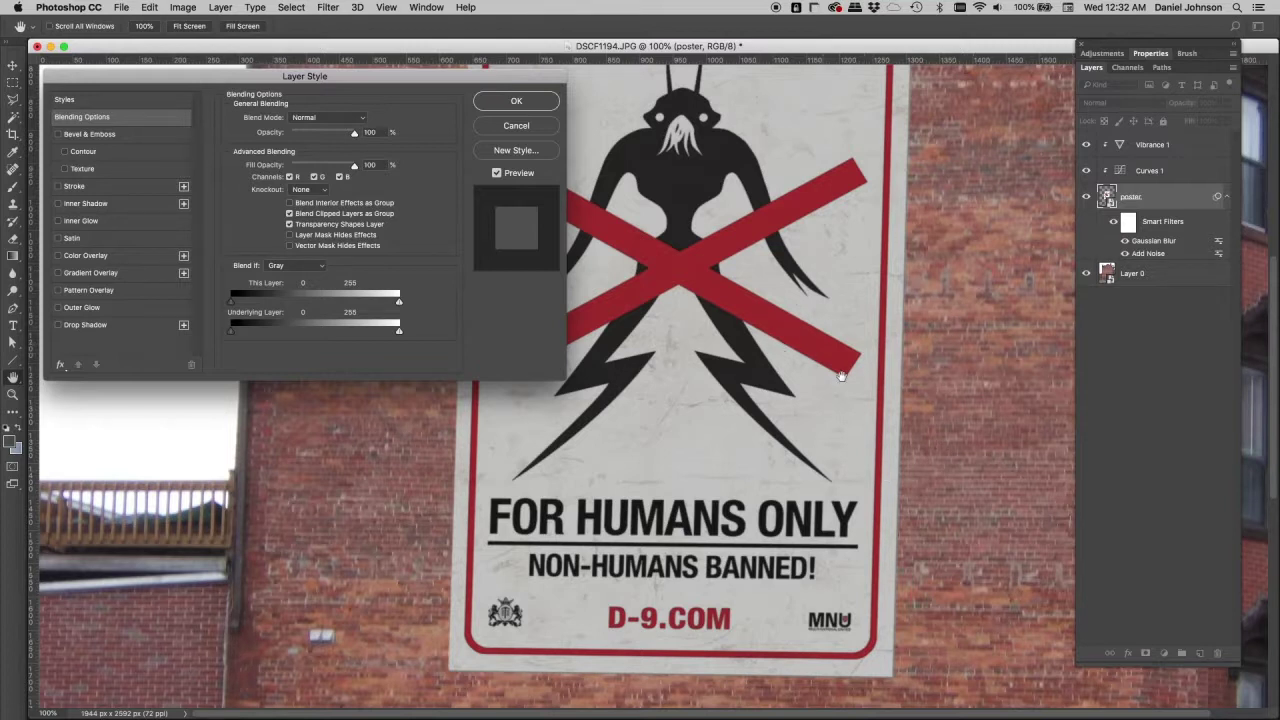
pyautogui.click(305, 267)
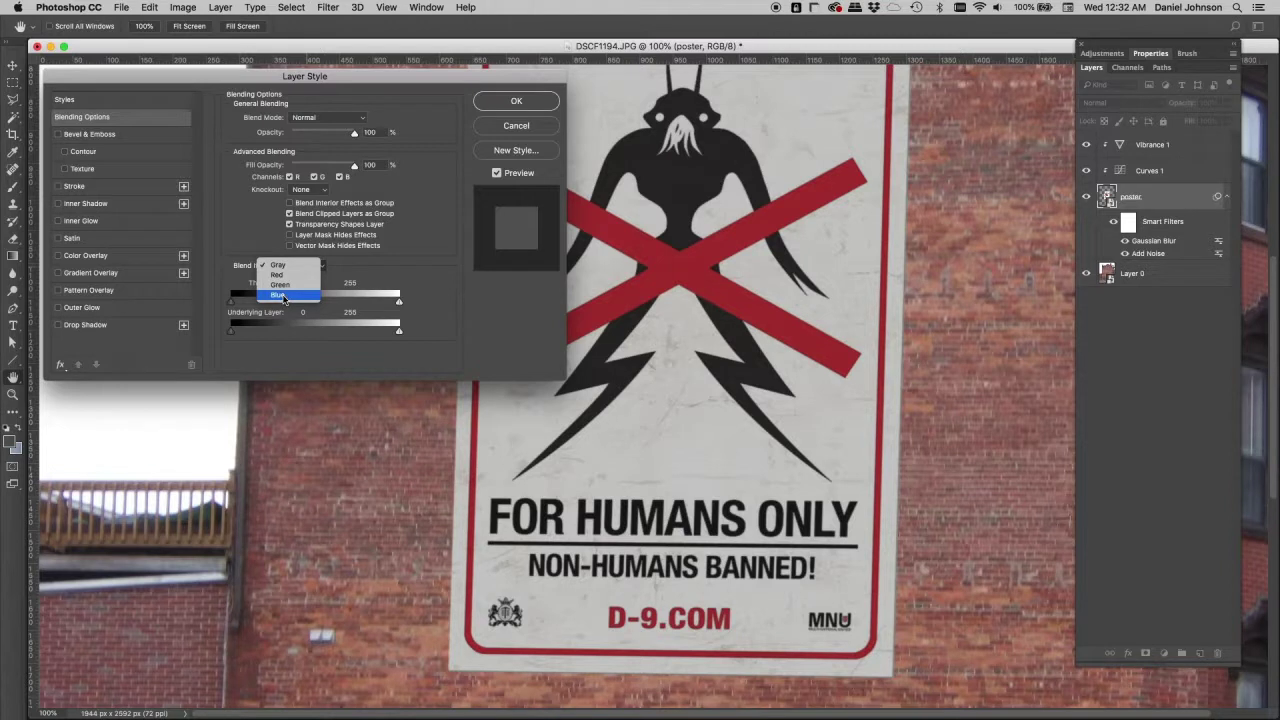
pyautogui.click(283, 297)
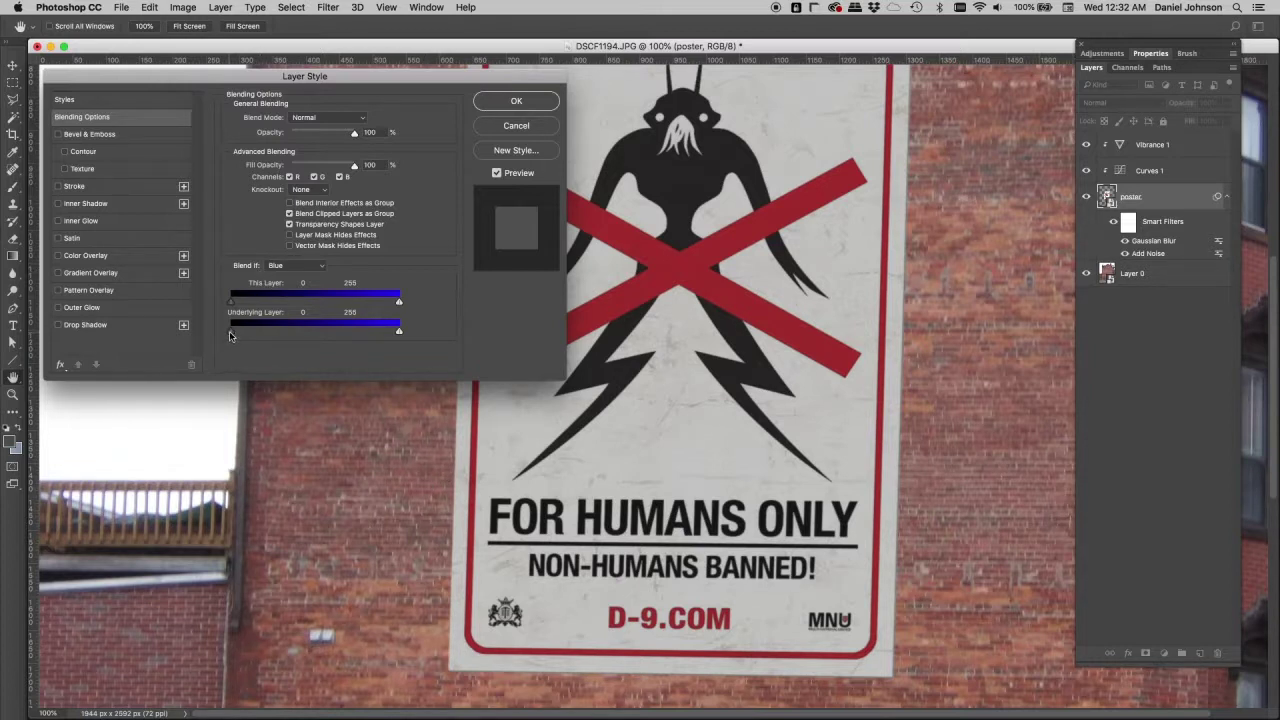
# Try an Underlying Layer black threshold of 100 and 105, and a white threshold of 113, resetting each one
pyautogui.moveTo(238, 336); pyautogui.dragTo(296, 331)
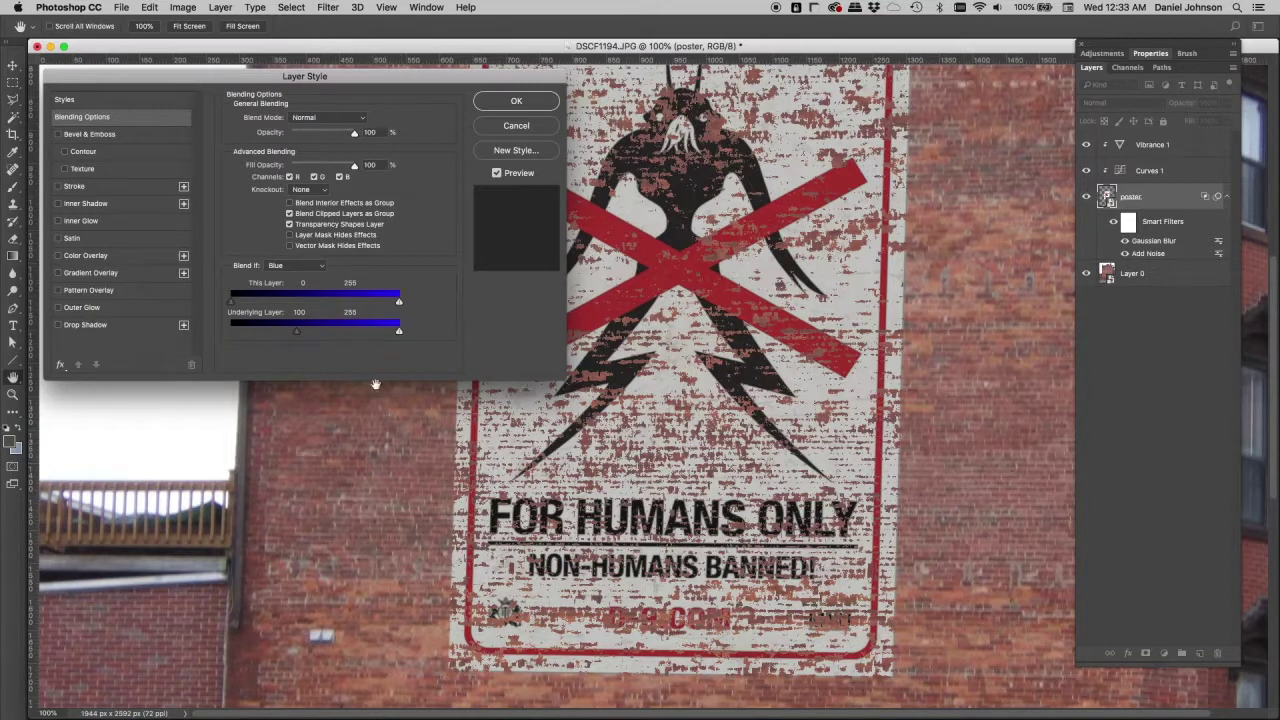
pyautogui.moveTo(296, 335); pyautogui.dragTo(299, 331)
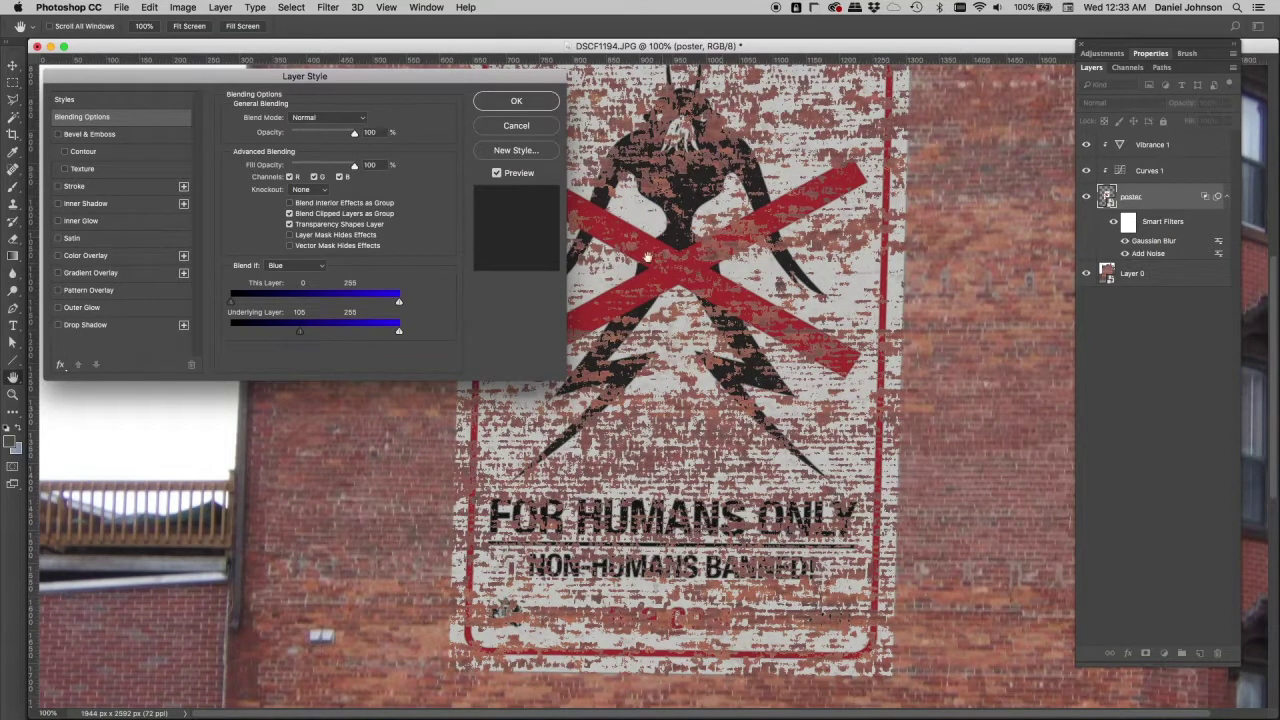
pyautogui.moveTo(300, 332); pyautogui.dragTo(229, 332)
pyautogui.moveTo(395, 336); pyautogui.dragTo(305, 334)
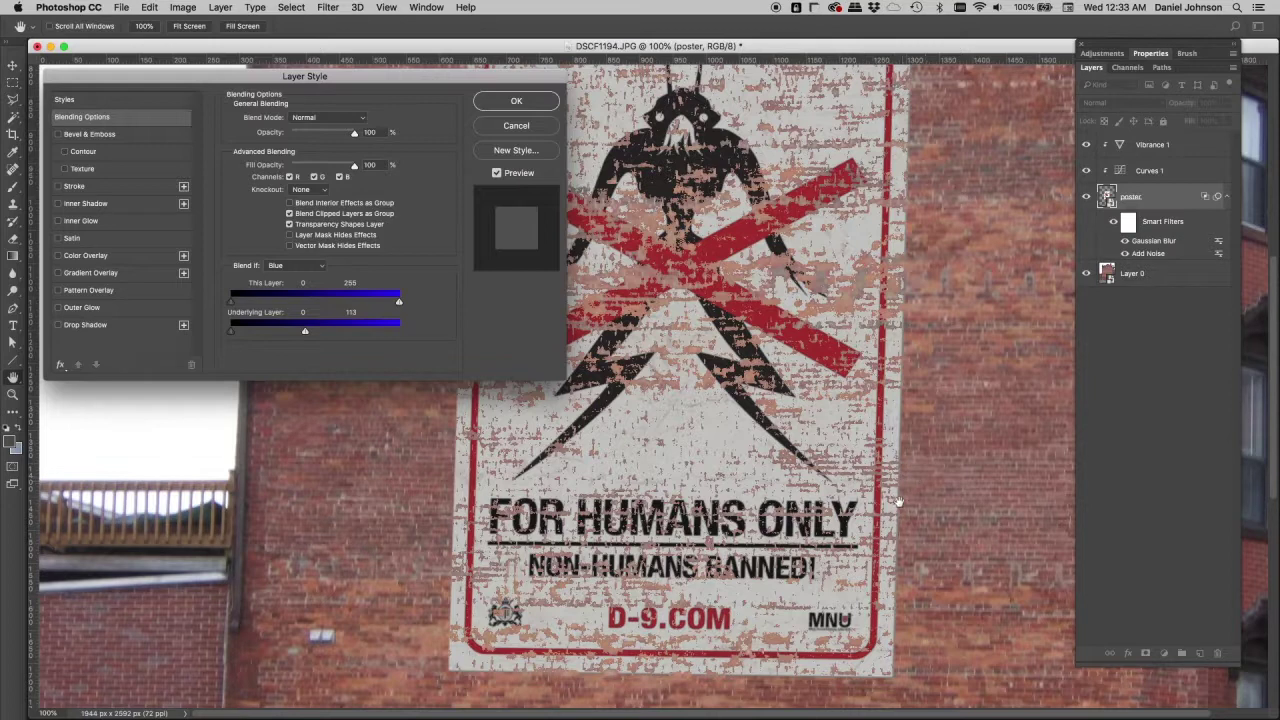
pyautogui.moveTo(306, 334); pyautogui.dragTo(423, 337)
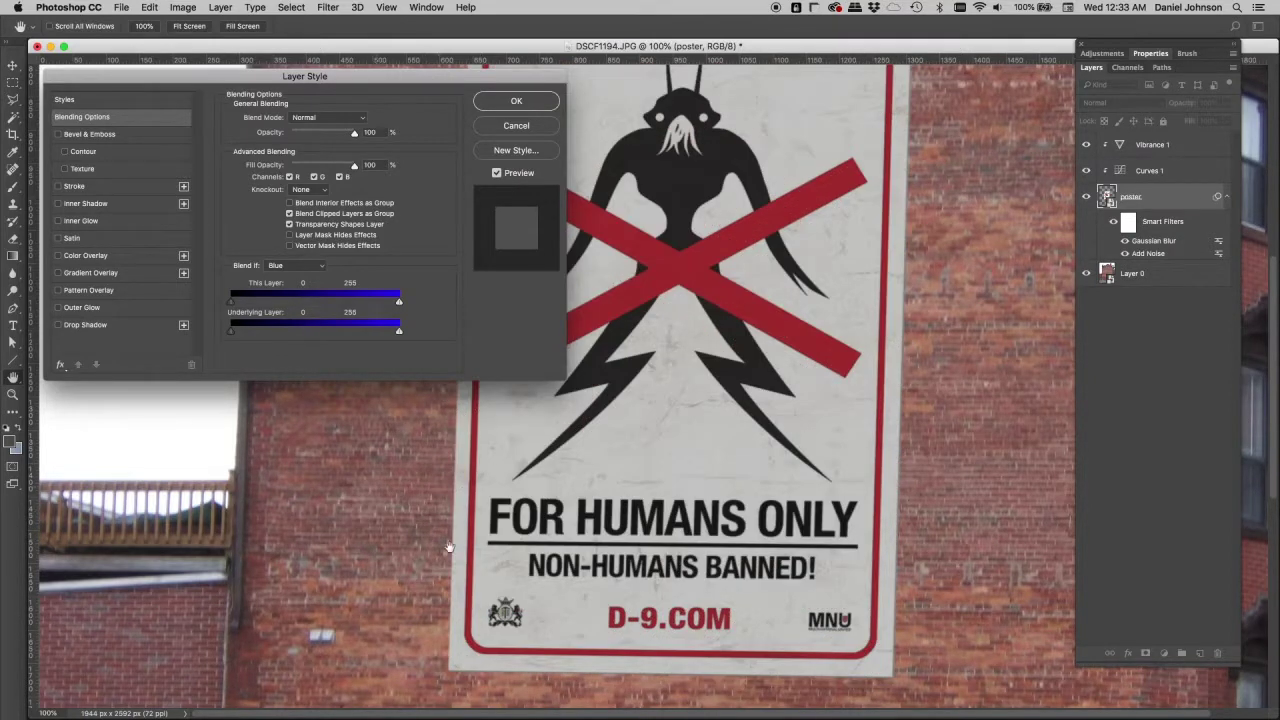
# Raise the Underlying Layer black threshold and split it to 95 / 110 for soft transitions between poster and bricks
pyautogui.moveTo(231, 334); pyautogui.dragTo(295, 334)
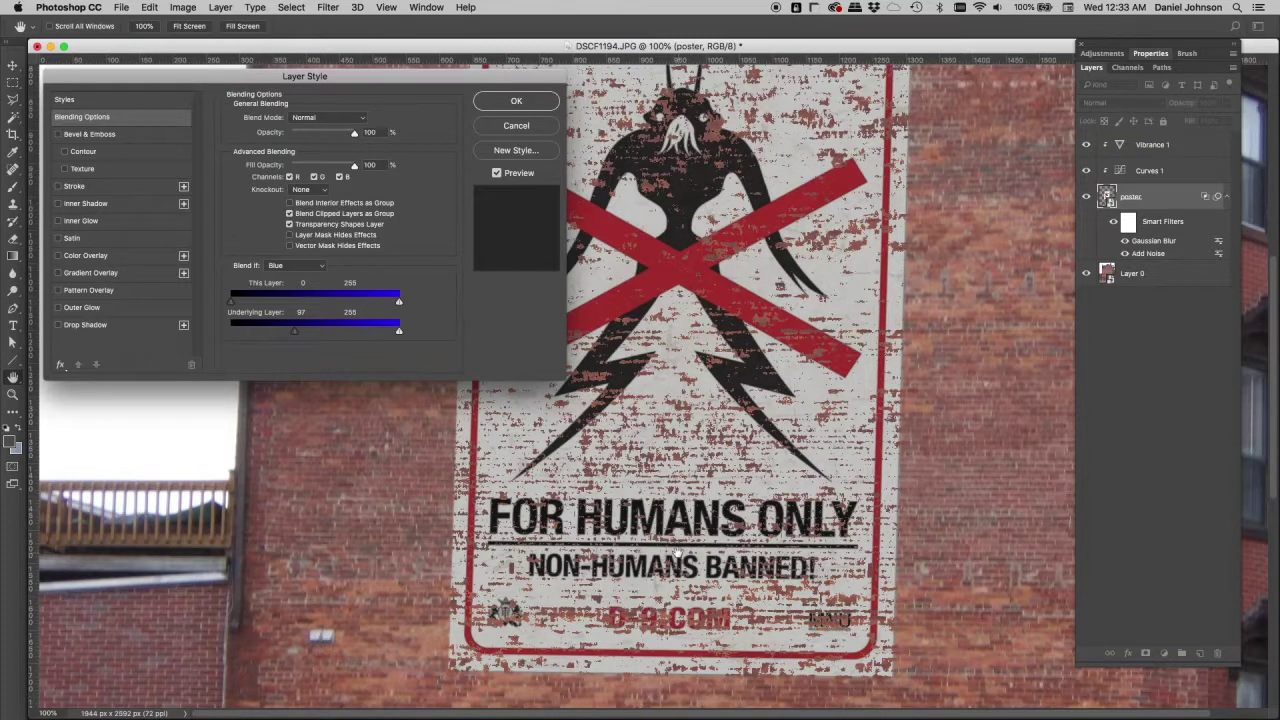
pyautogui.press('super+equal')
pyautogui.press('super+equal')
pyautogui.press('super+equal')
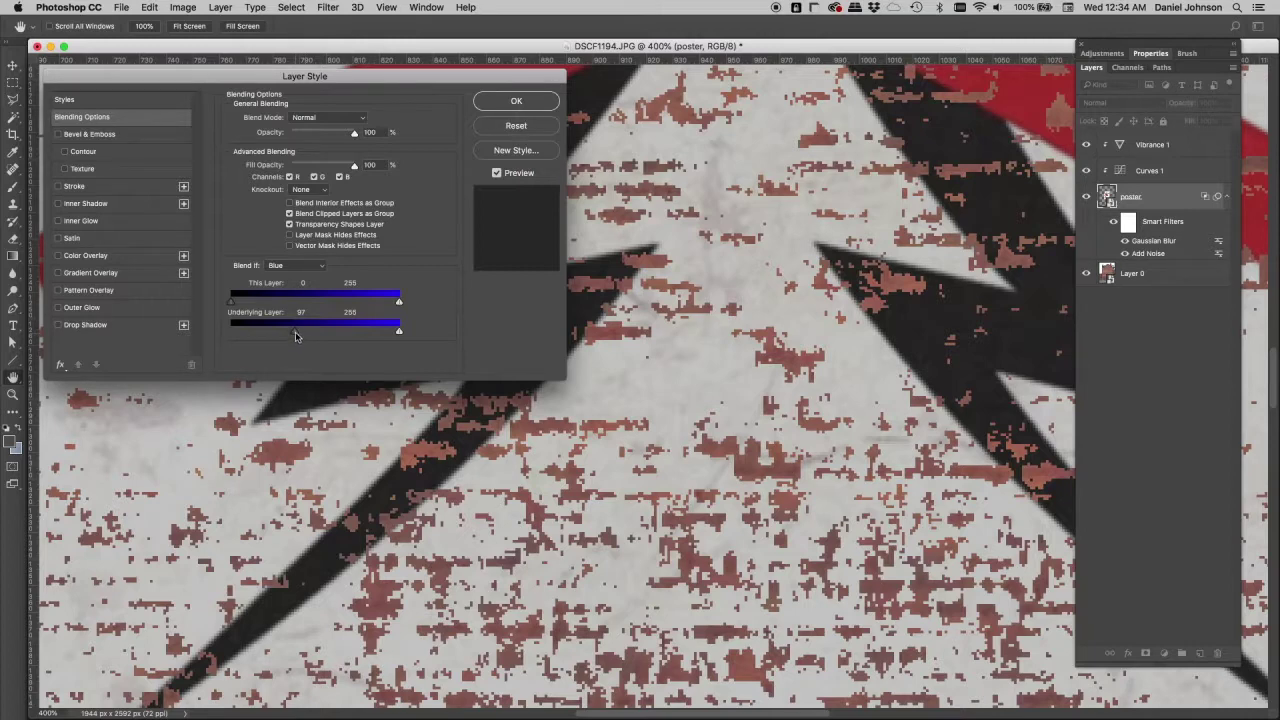
pyautogui.moveTo(296, 332); pyautogui.dragTo(293, 333)
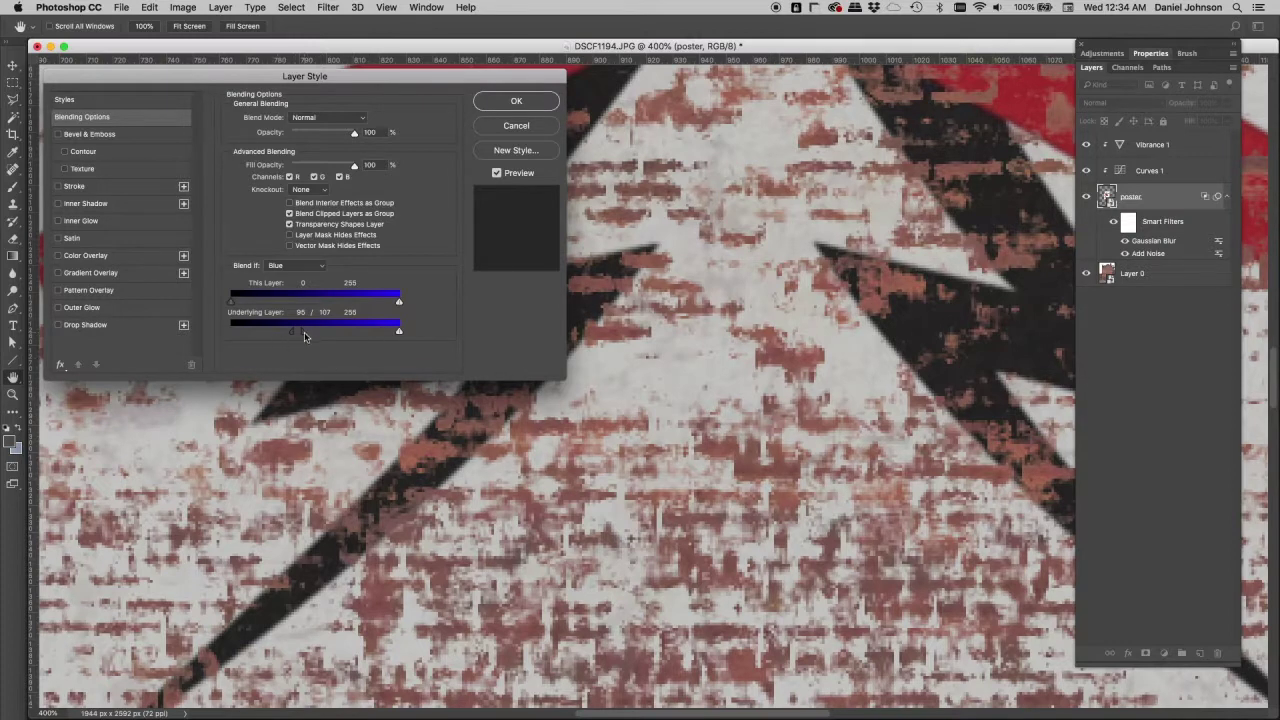
pyautogui.moveTo(303, 332); pyautogui.dragTo(306, 332)
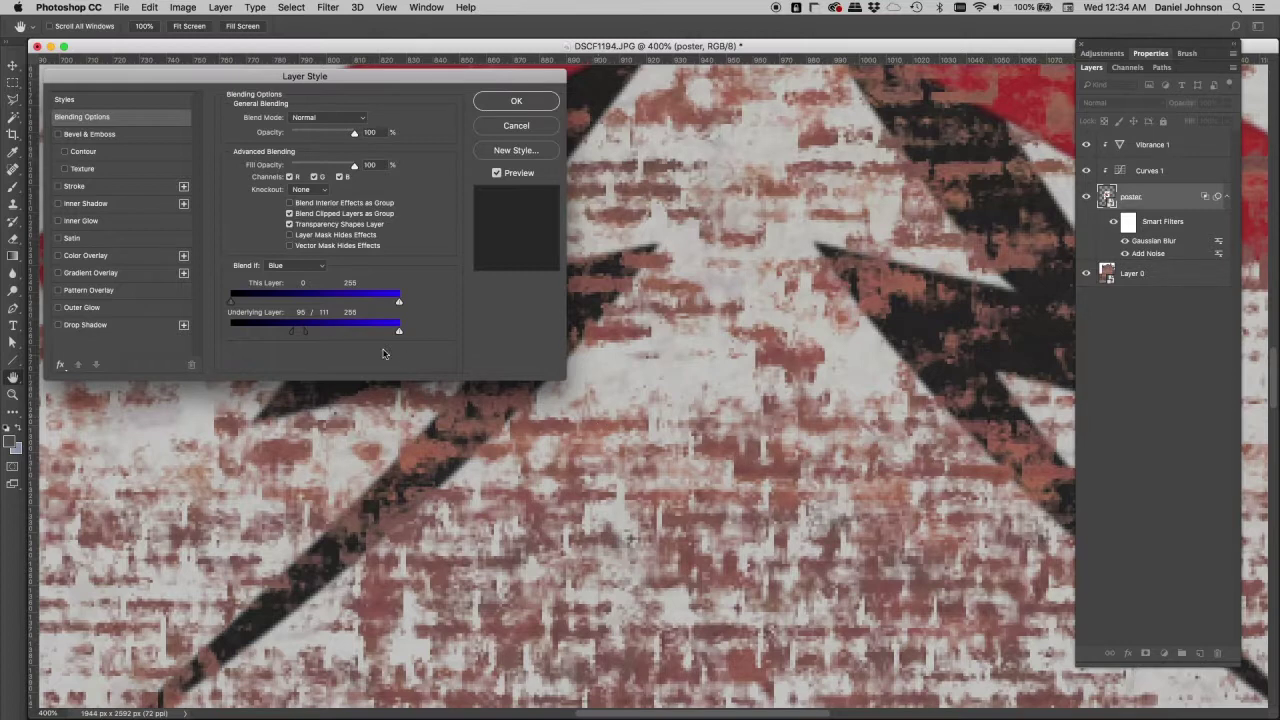
pyautogui.moveTo(306, 332); pyautogui.dragTo(304, 335)
# Check the brick show-through at several magnifications, apply the blending options, and inspect the weathered poster on the wall
pyautogui.press('super+1')
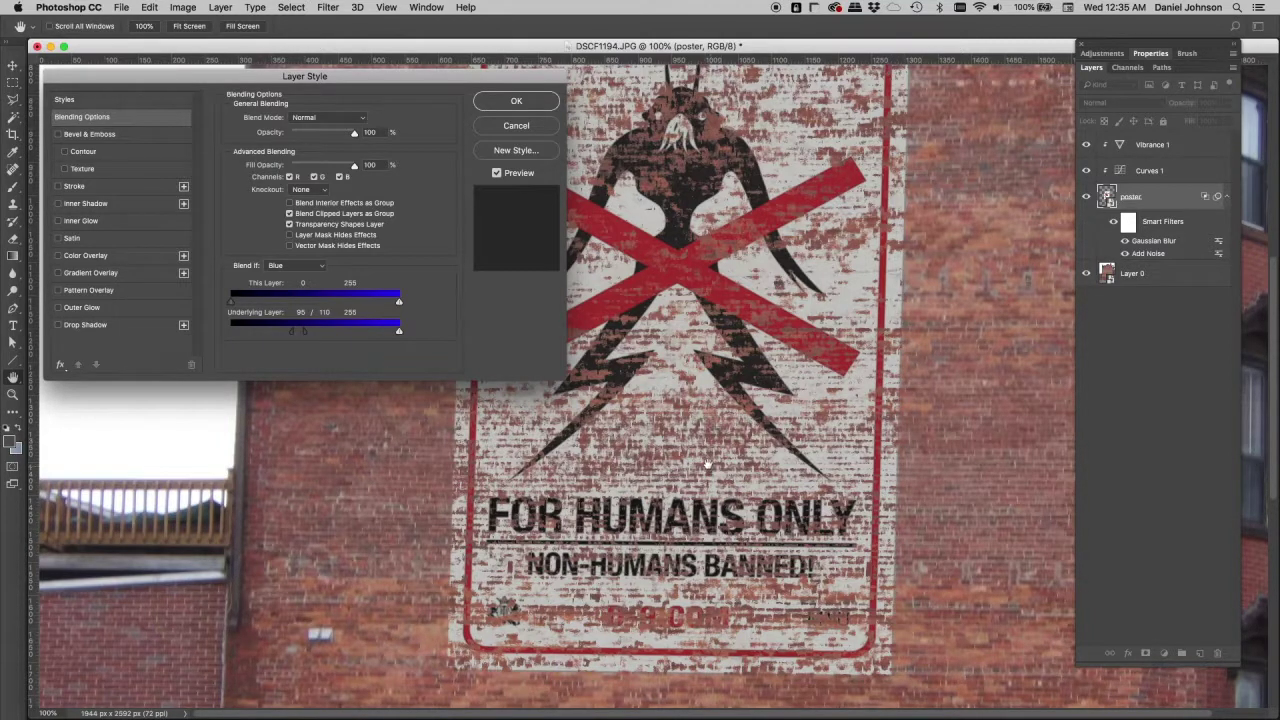
pyautogui.keyDown('super'); pyautogui.click(695, 378); pyautogui.keyUp('super')
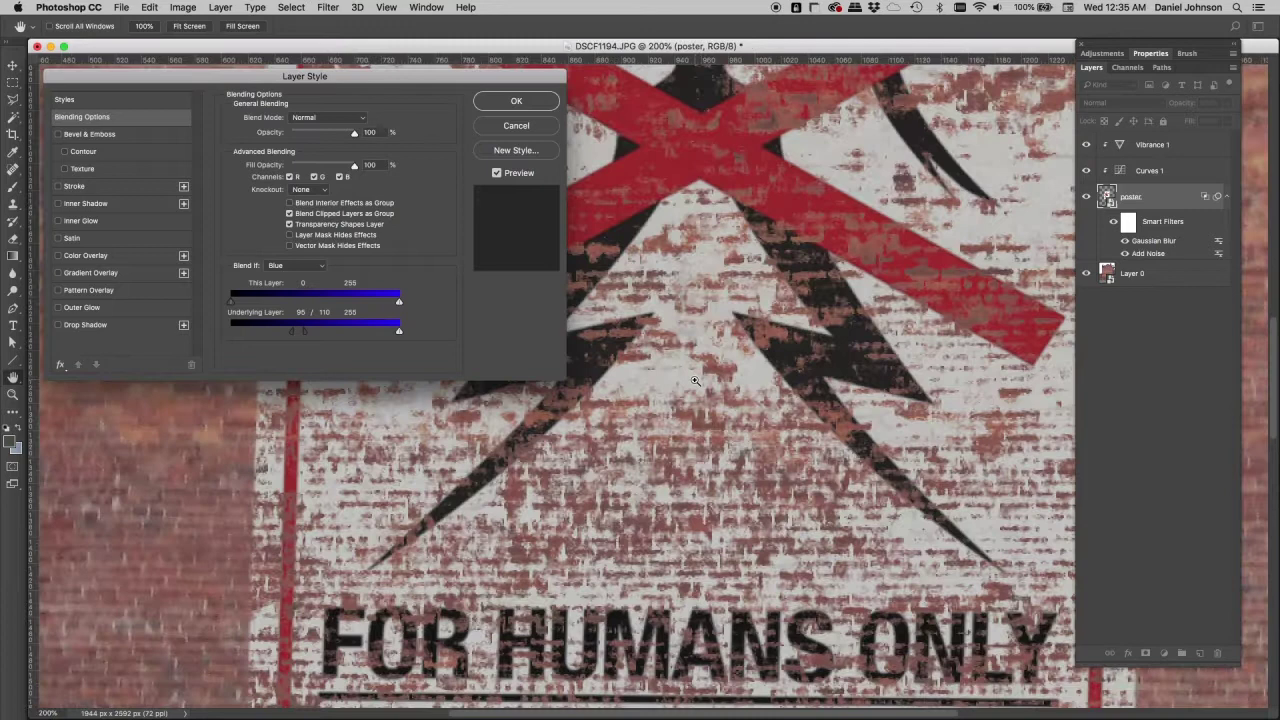
pyautogui.keyDown('super'); pyautogui.click(692, 395); pyautogui.keyUp('super')
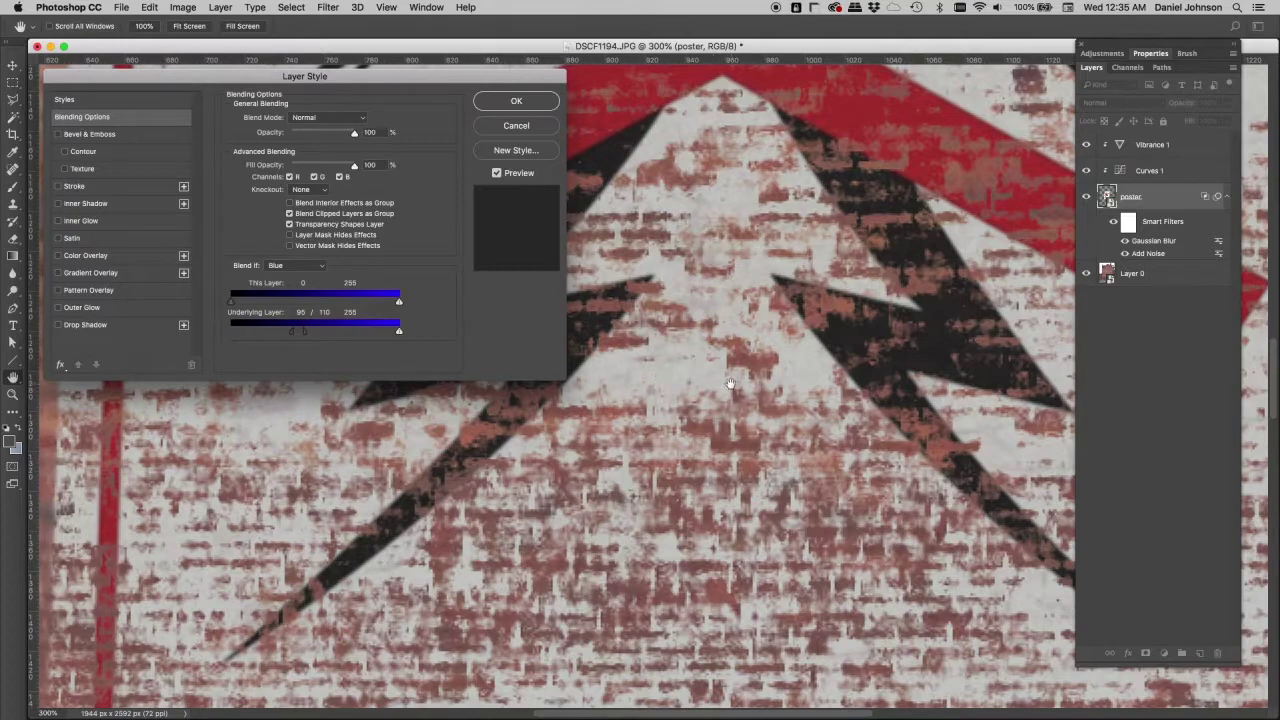
pyautogui.scroll(-2, 726, 384)
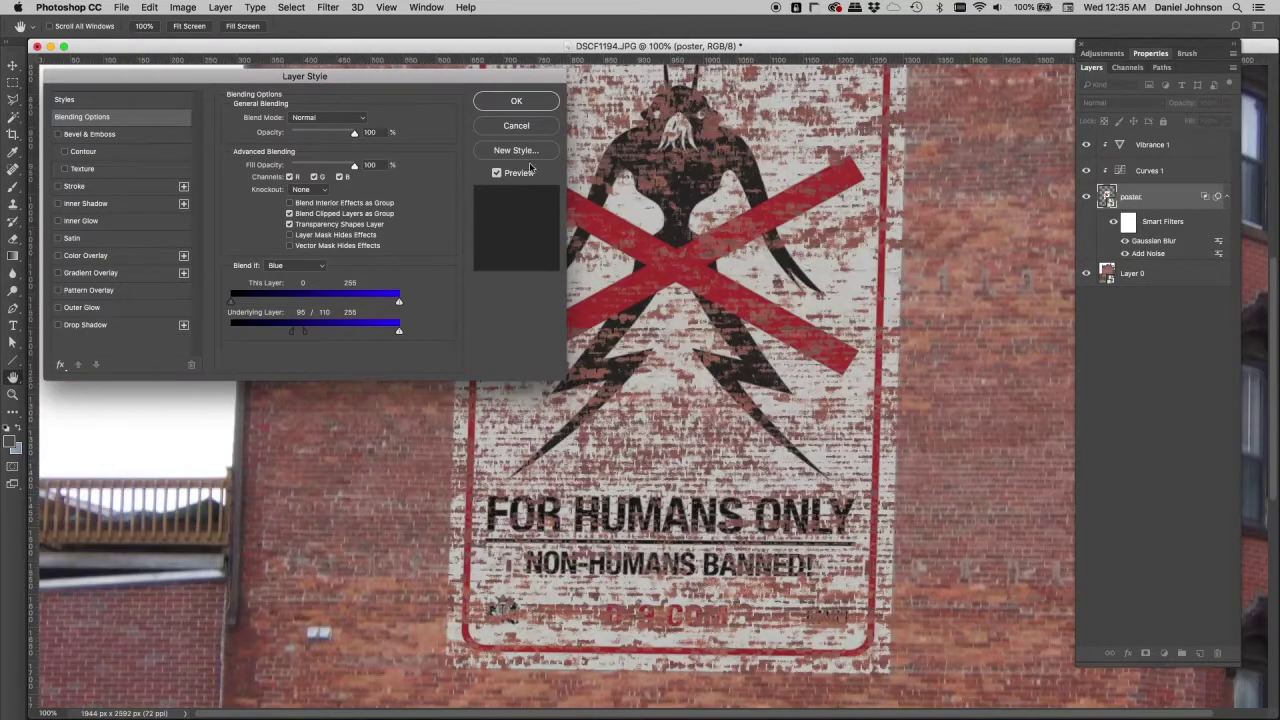
pyautogui.click(513, 101)
pyautogui.hscroll(2, 700, 280)
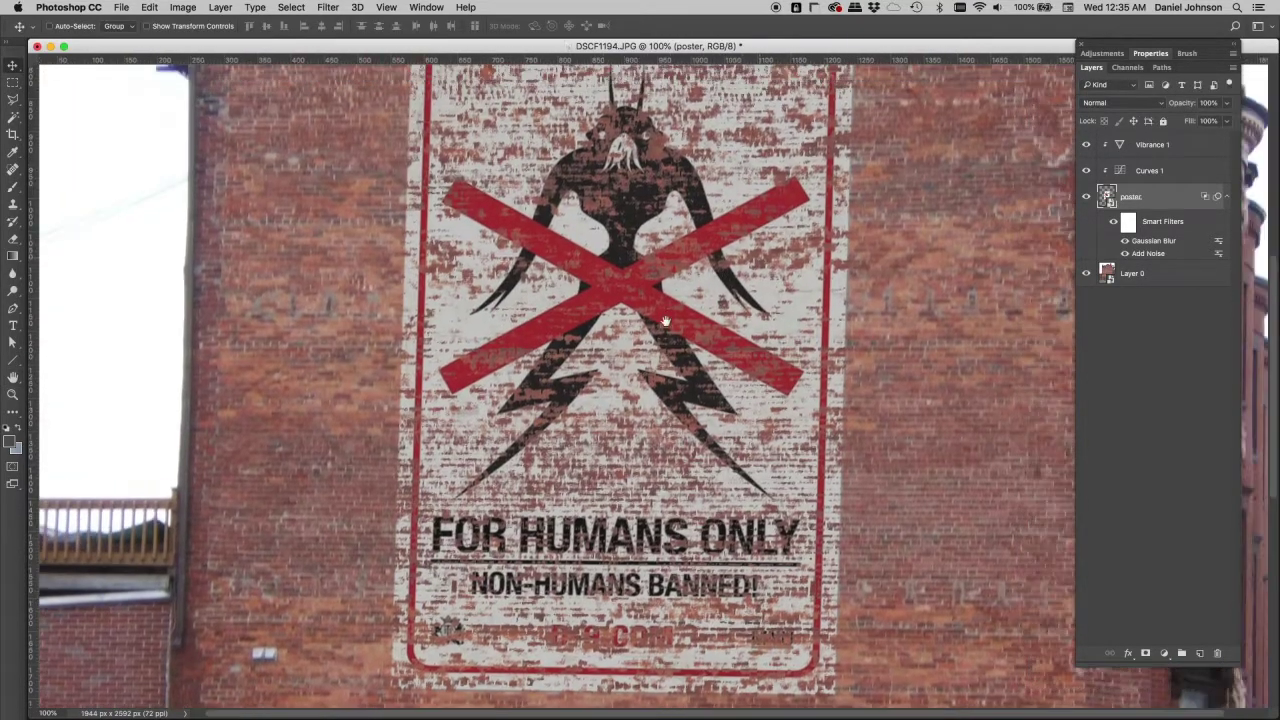
pyautogui.scroll(3, 644, 342)
pyautogui.scroll(-3, 644, 318)
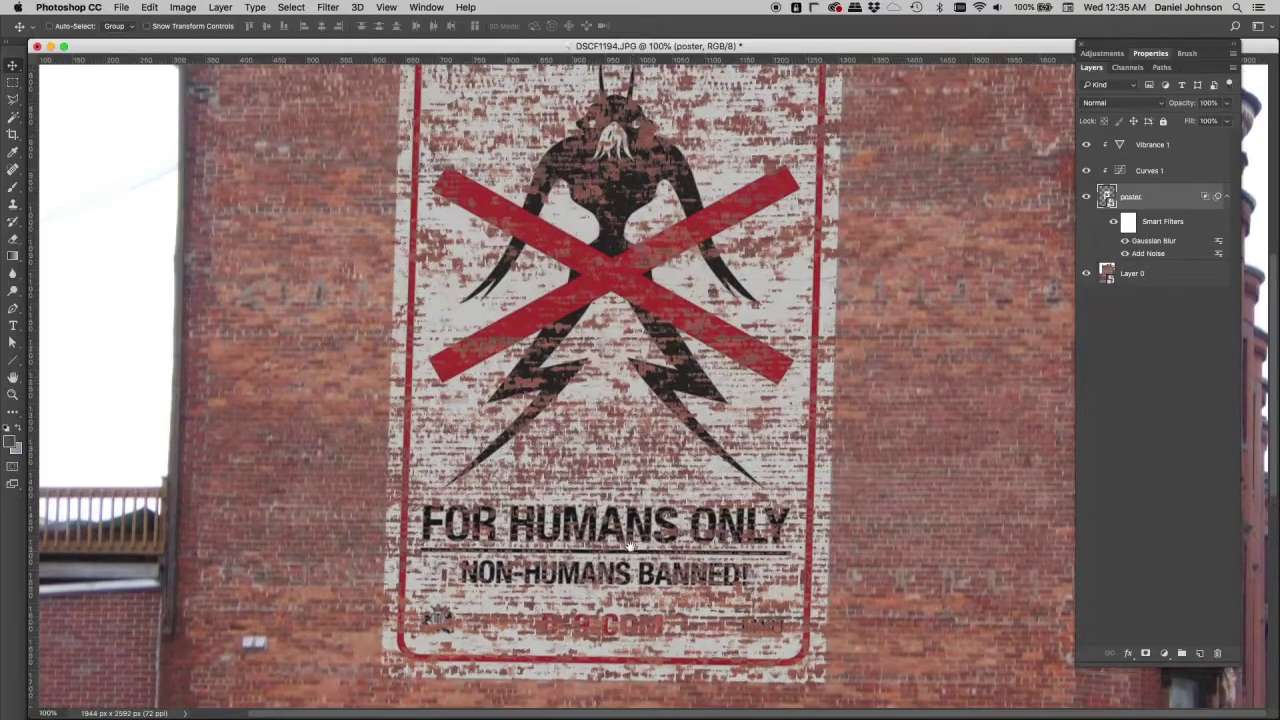
# Examine the weathered poster's straight outlines against the brick wall at 200% and in the wider composite
pyautogui.scroll(2, 631, 447)
pyautogui.scroll(1, 631, 447)
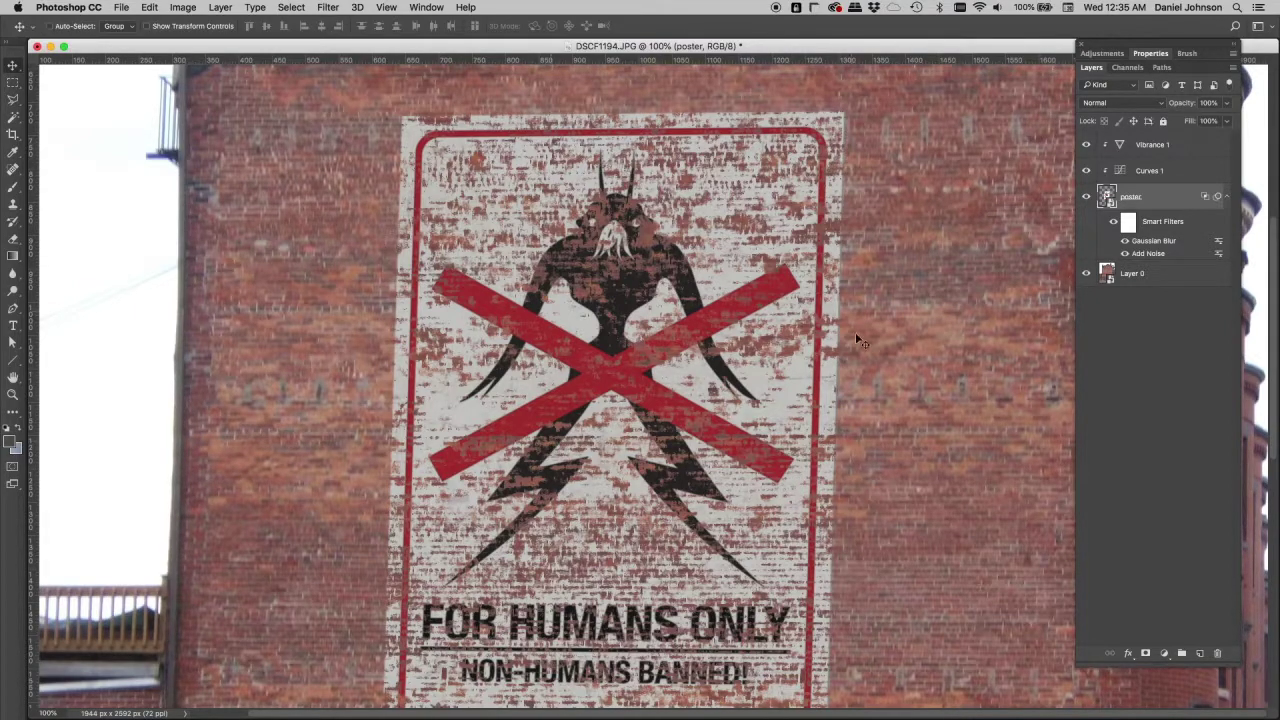
pyautogui.press('super+equal')
pyautogui.moveTo(180, 387); pyautogui.dragTo(389, 367)
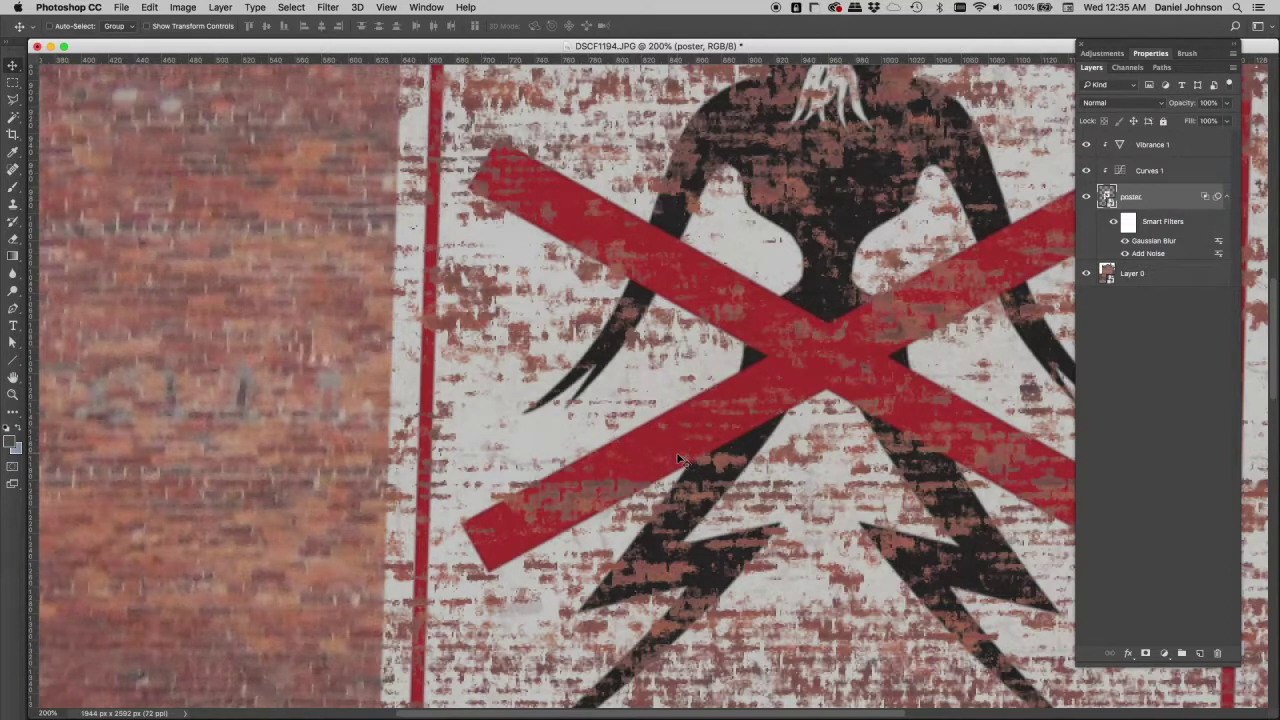
pyautogui.press('super+minus')
pyautogui.press('super+minus')
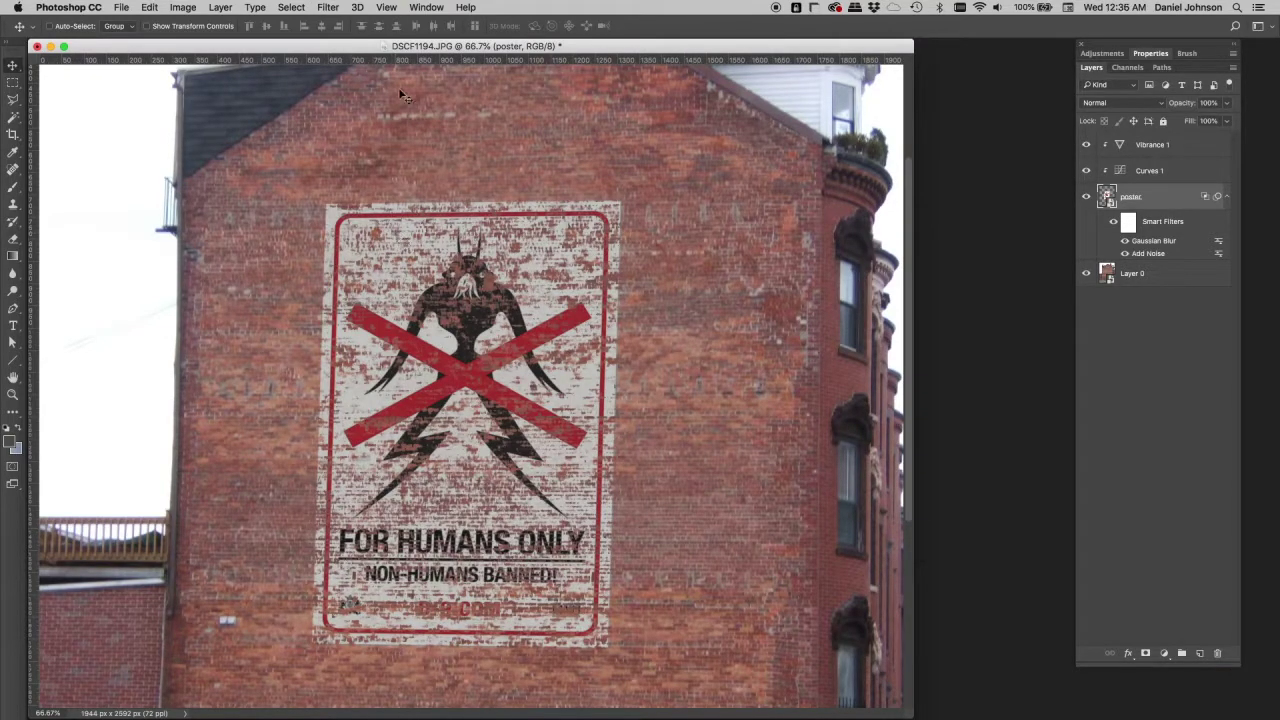
pyautogui.click(324, 9)
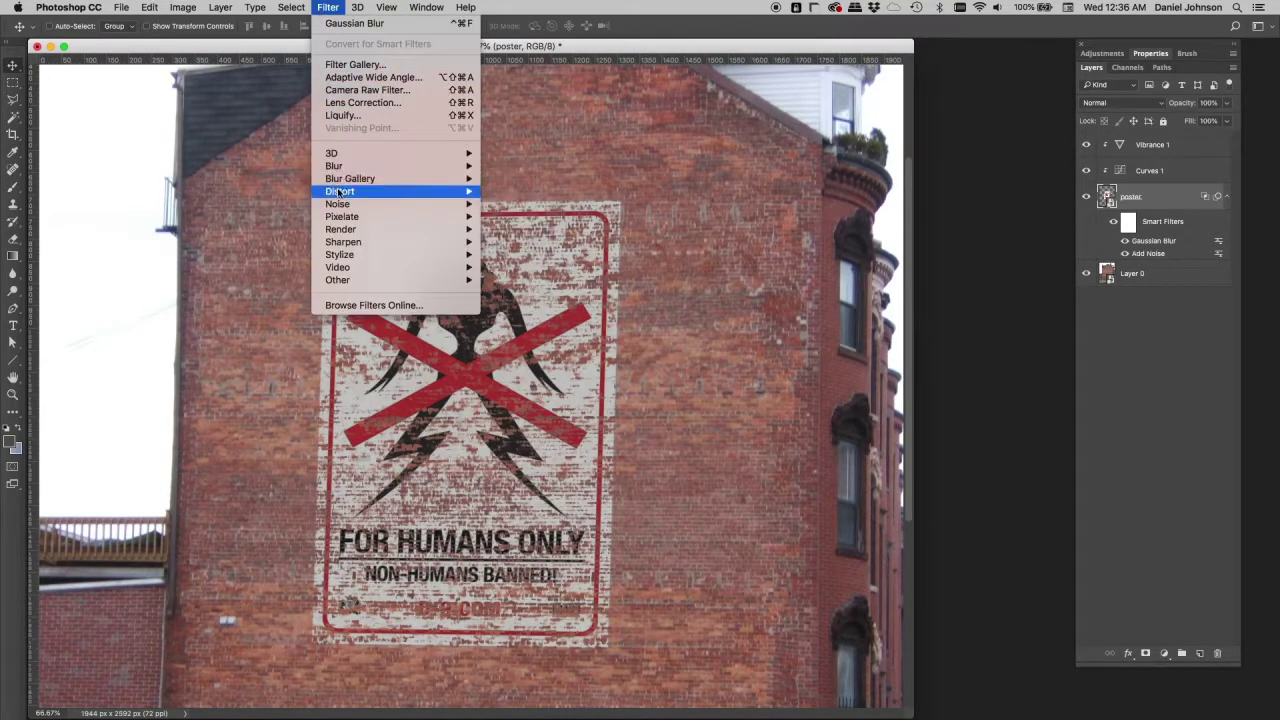
pyautogui.moveTo(340, 191)
pyautogui.click(531, 196)
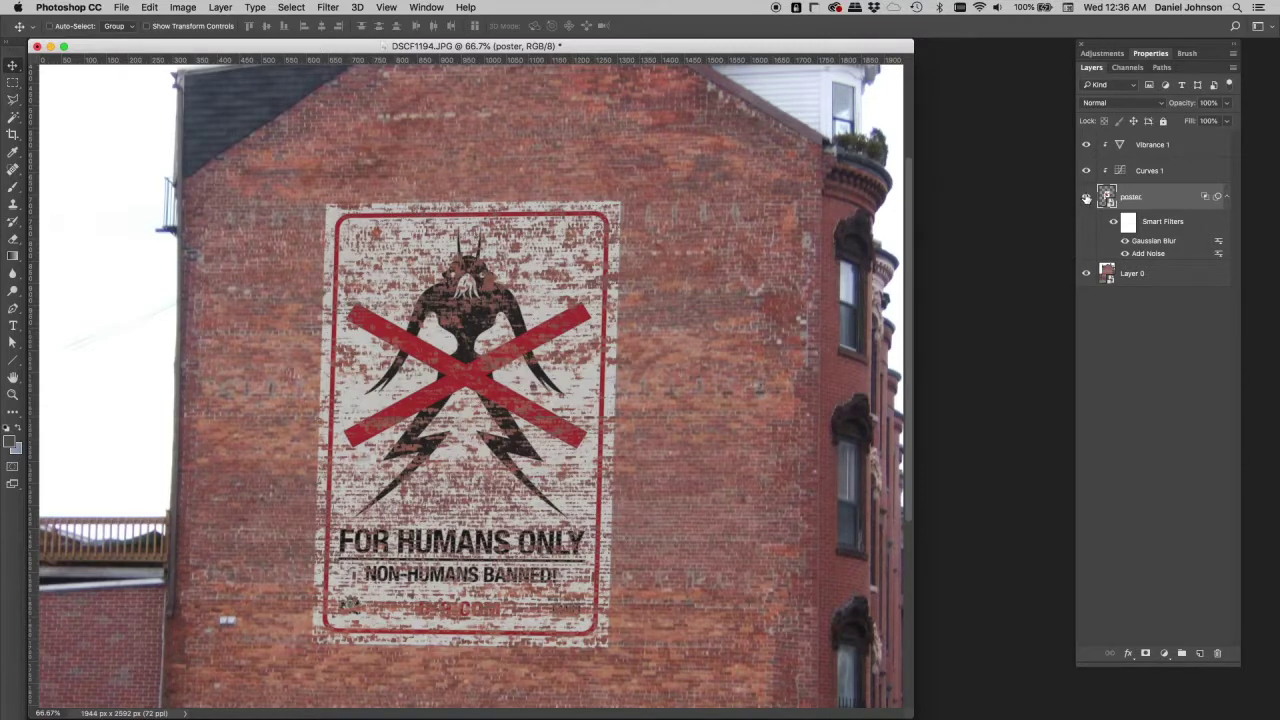
# Hide the poster layer and look over the bare brick wall from the roof down to the graffiti
pyautogui.click(1087, 198)
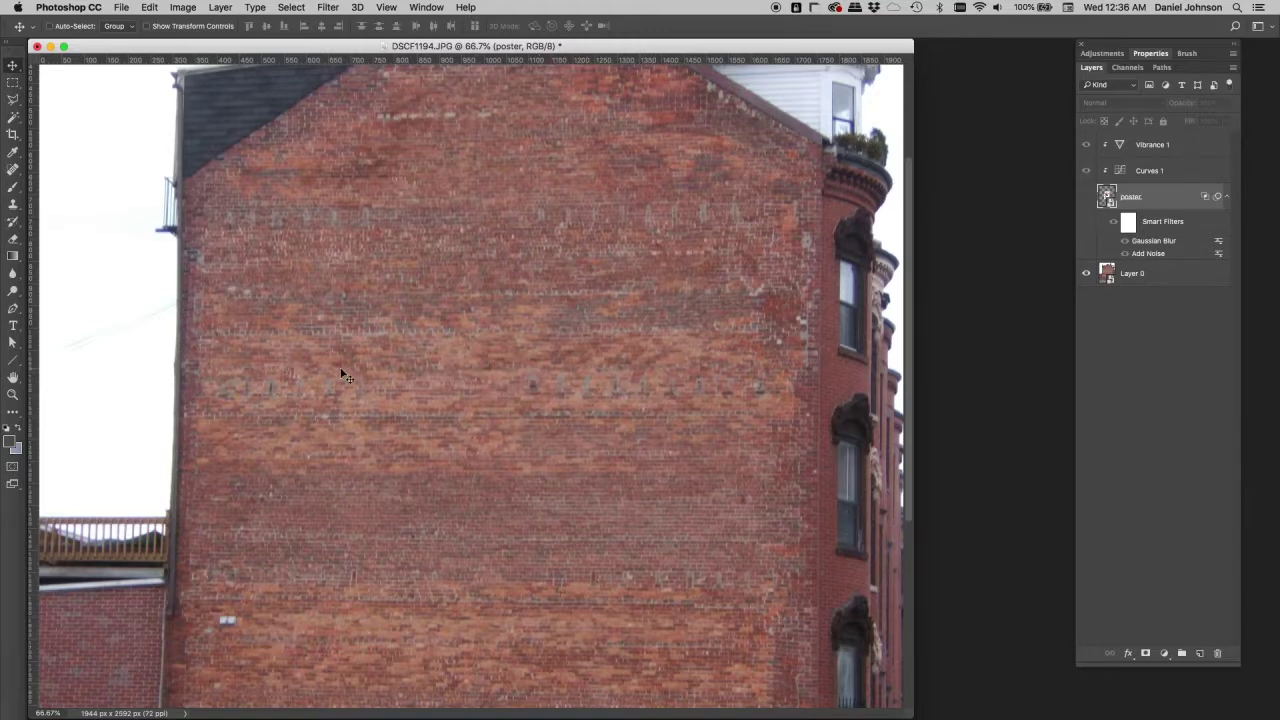
pyautogui.scroll(-5, 381, 428)
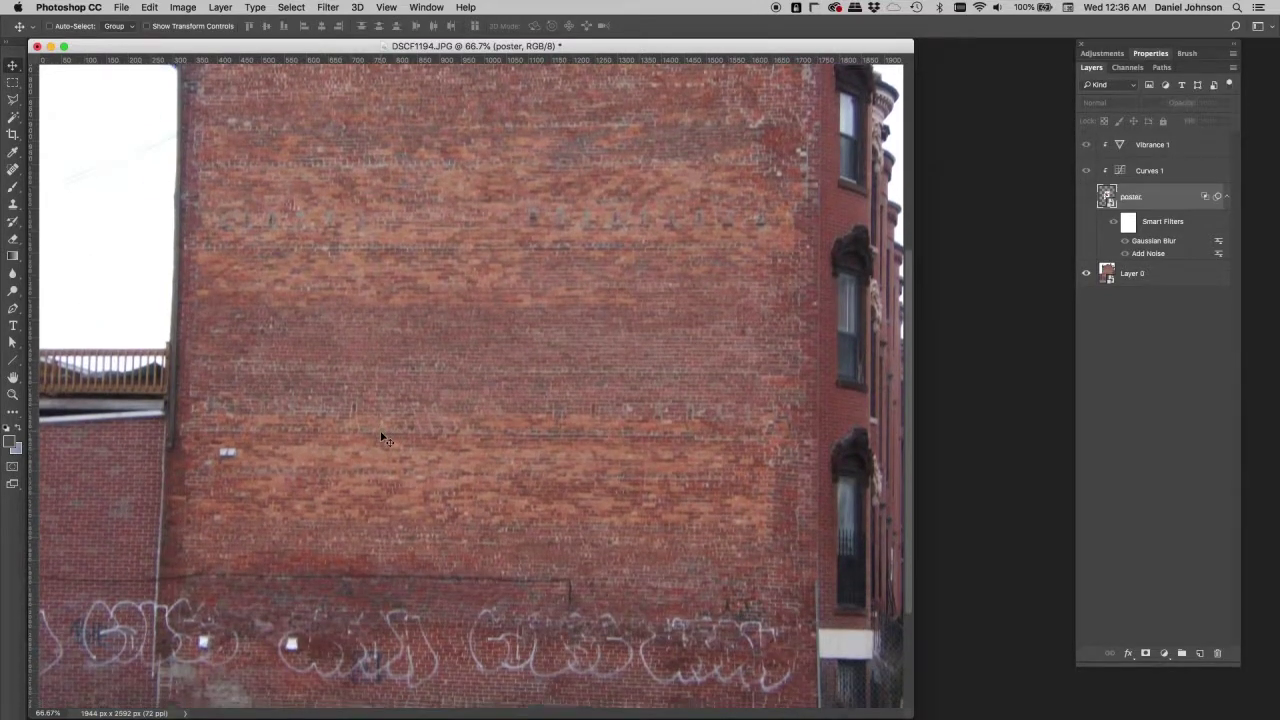
pyautogui.scroll(-4, 381, 437)
pyautogui.scroll(5, 381, 437)
pyautogui.scroll(8, 381, 437)
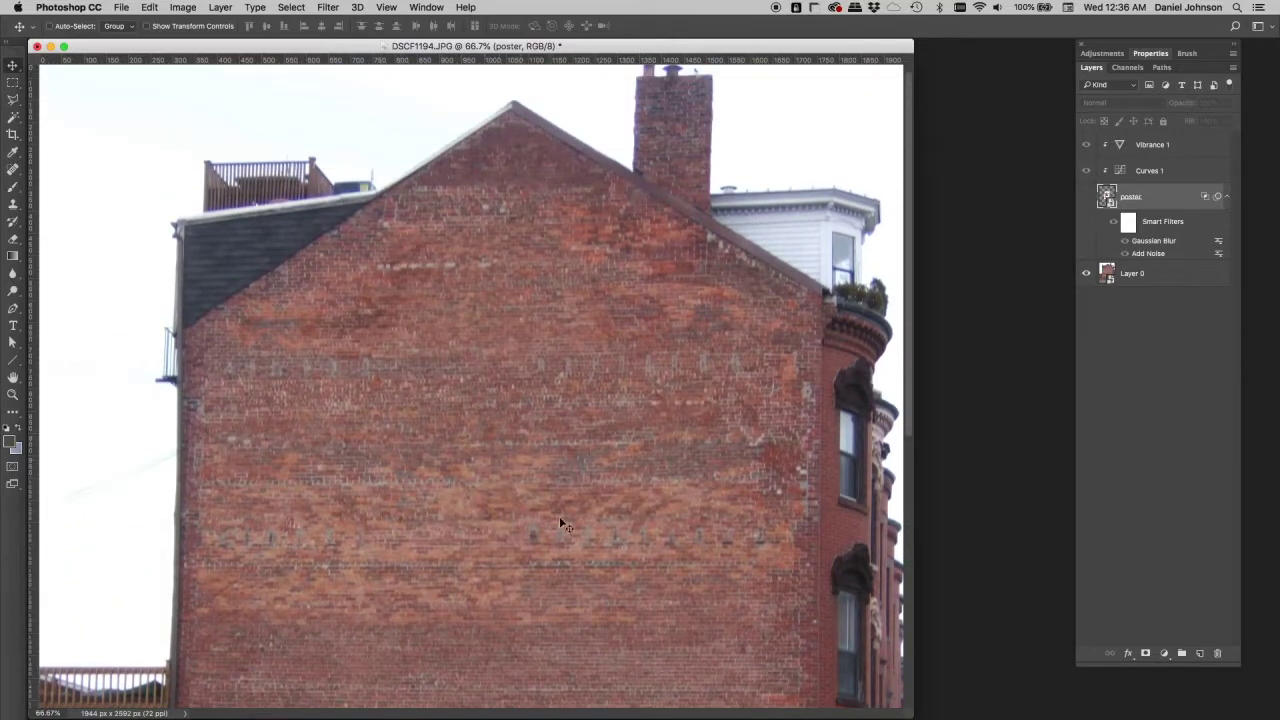
pyautogui.moveTo(533, 558); pyautogui.dragTo(537, 366)
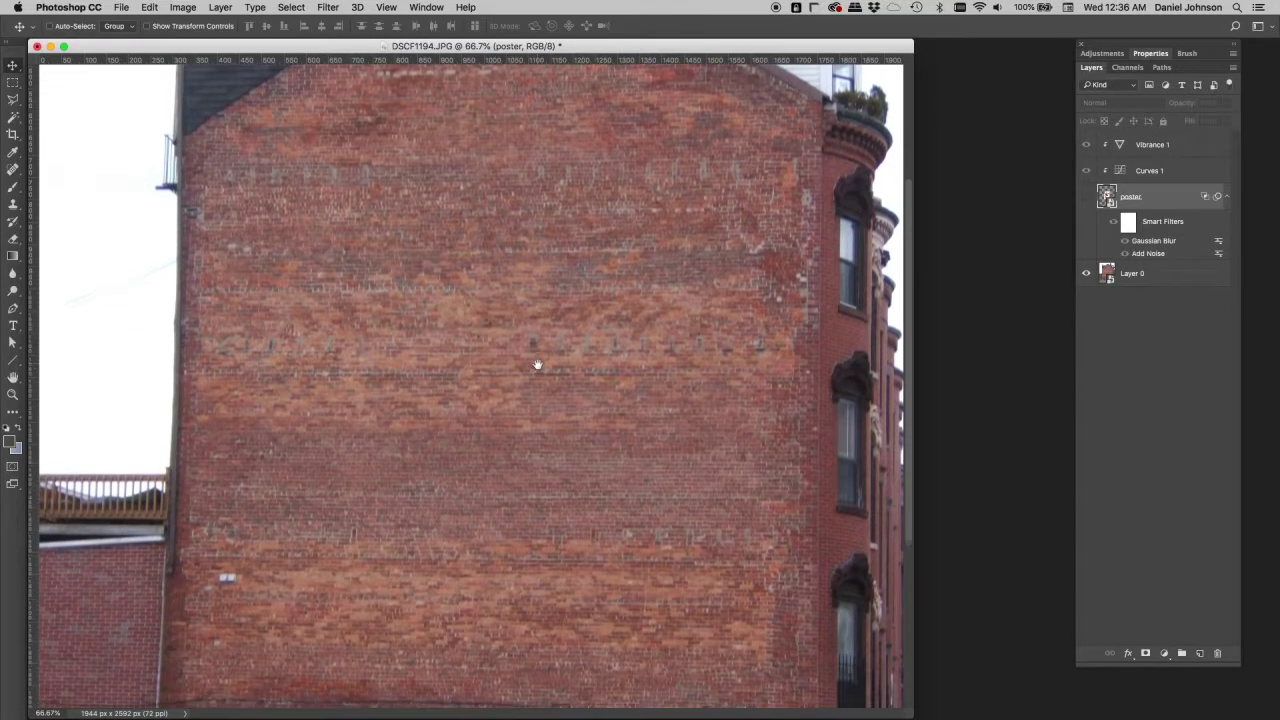
# Add a Black & White adjustment directly above Layer 0, with Reds at -18 and Yellows at 96
pyautogui.click(1136, 283)
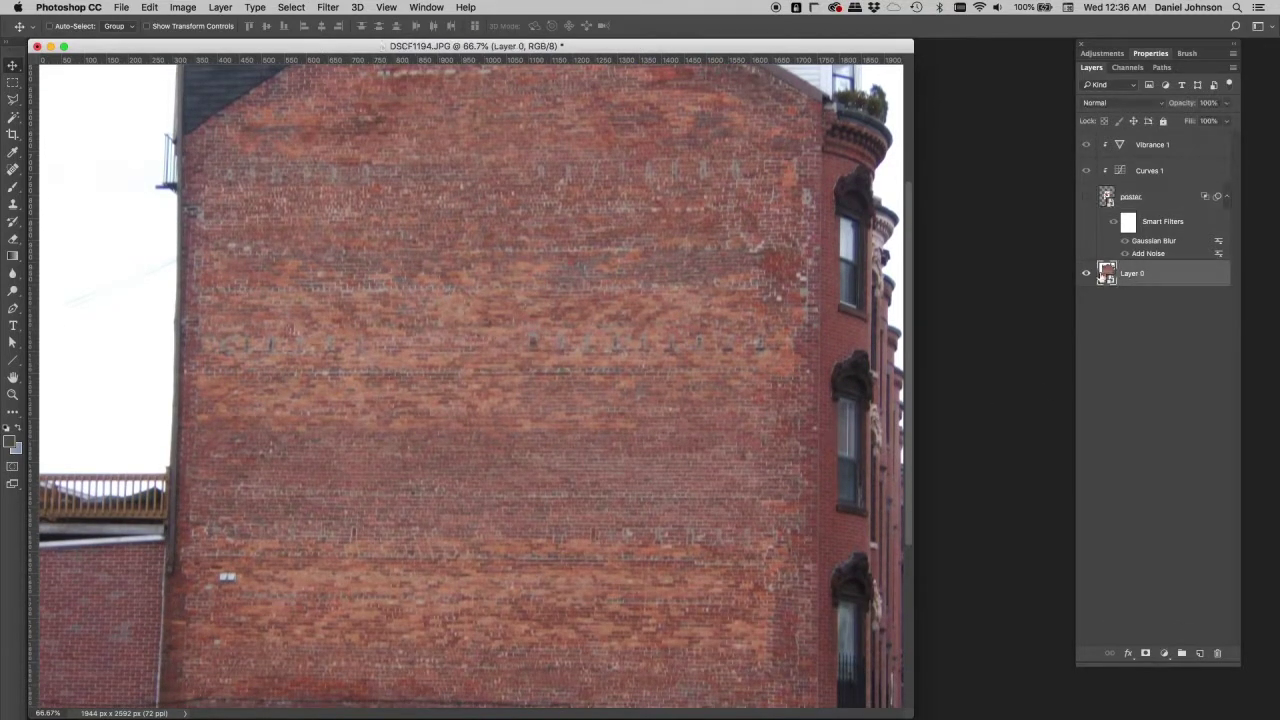
pyautogui.click(1164, 654)
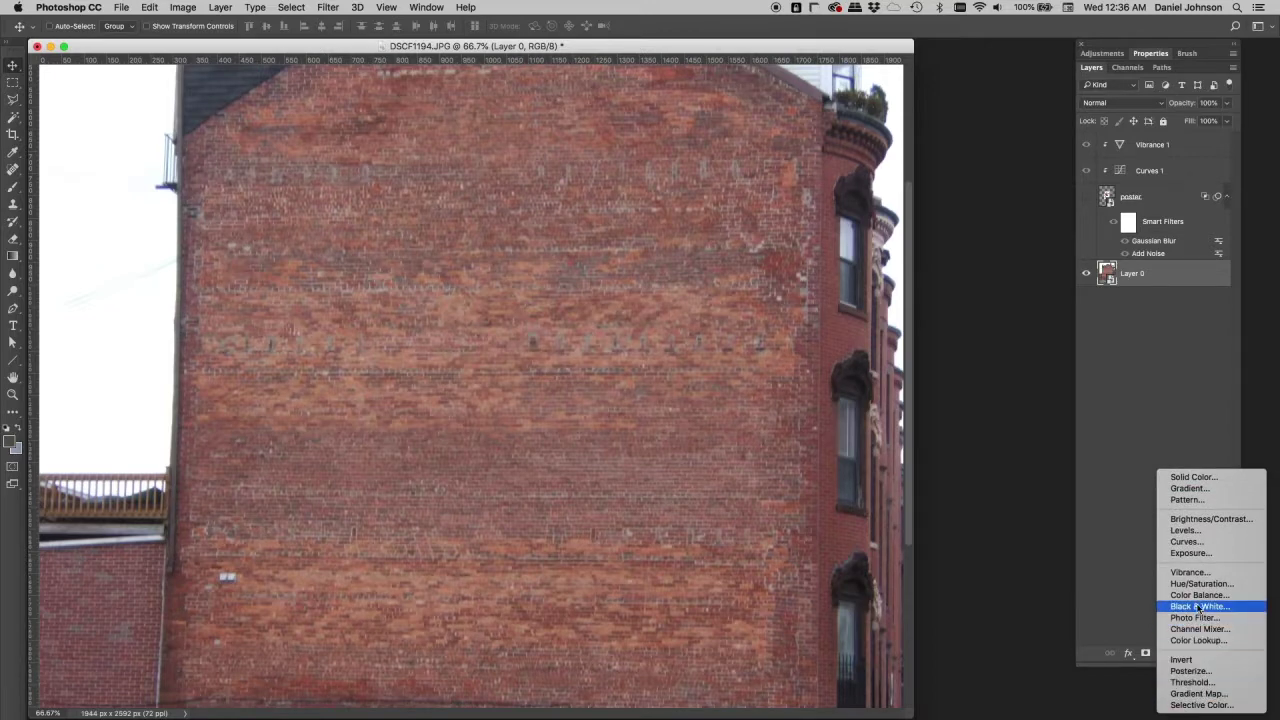
pyautogui.click(1190, 607)
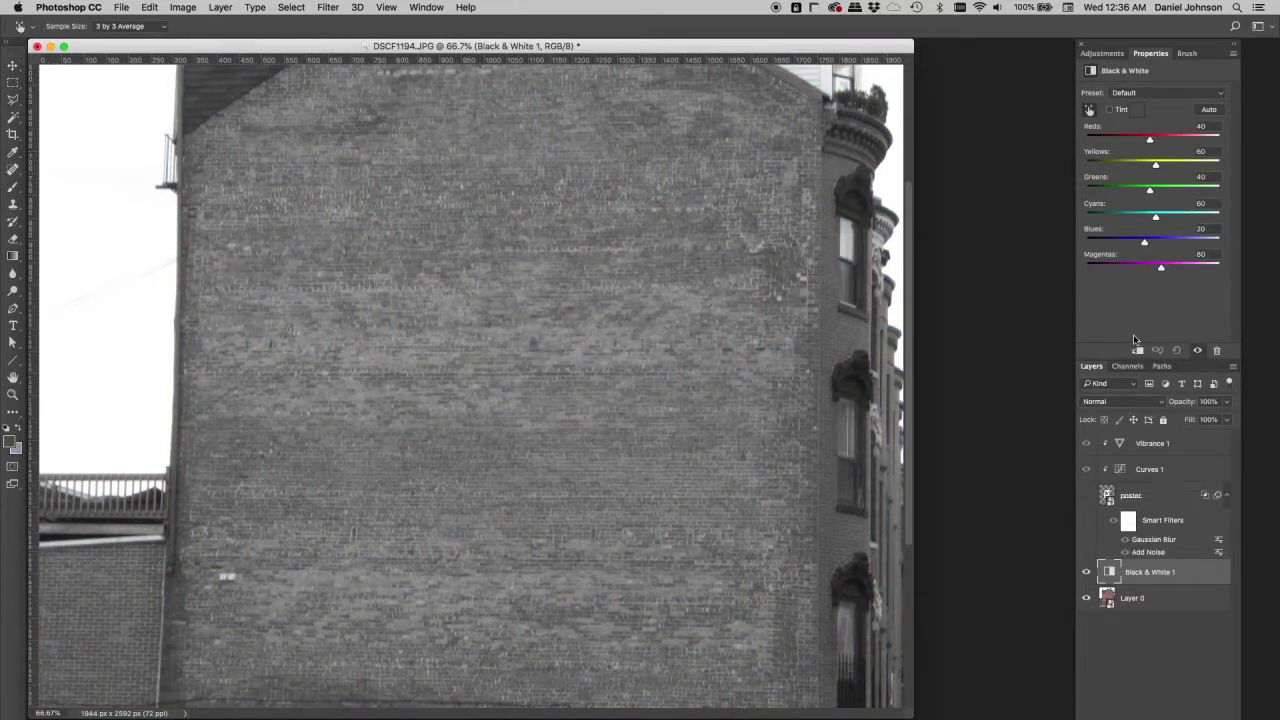
pyautogui.moveTo(1150, 142); pyautogui.dragTo(1133, 146)
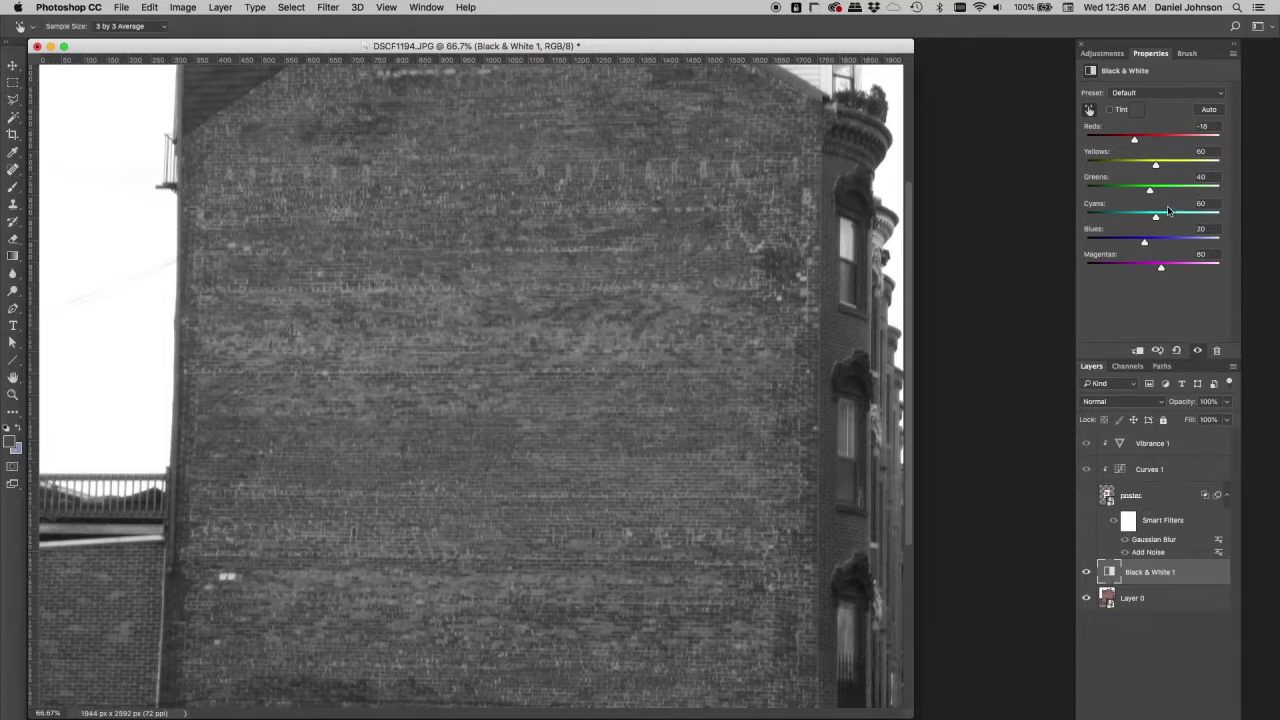
pyautogui.moveTo(1158, 168); pyautogui.dragTo(1168, 168)
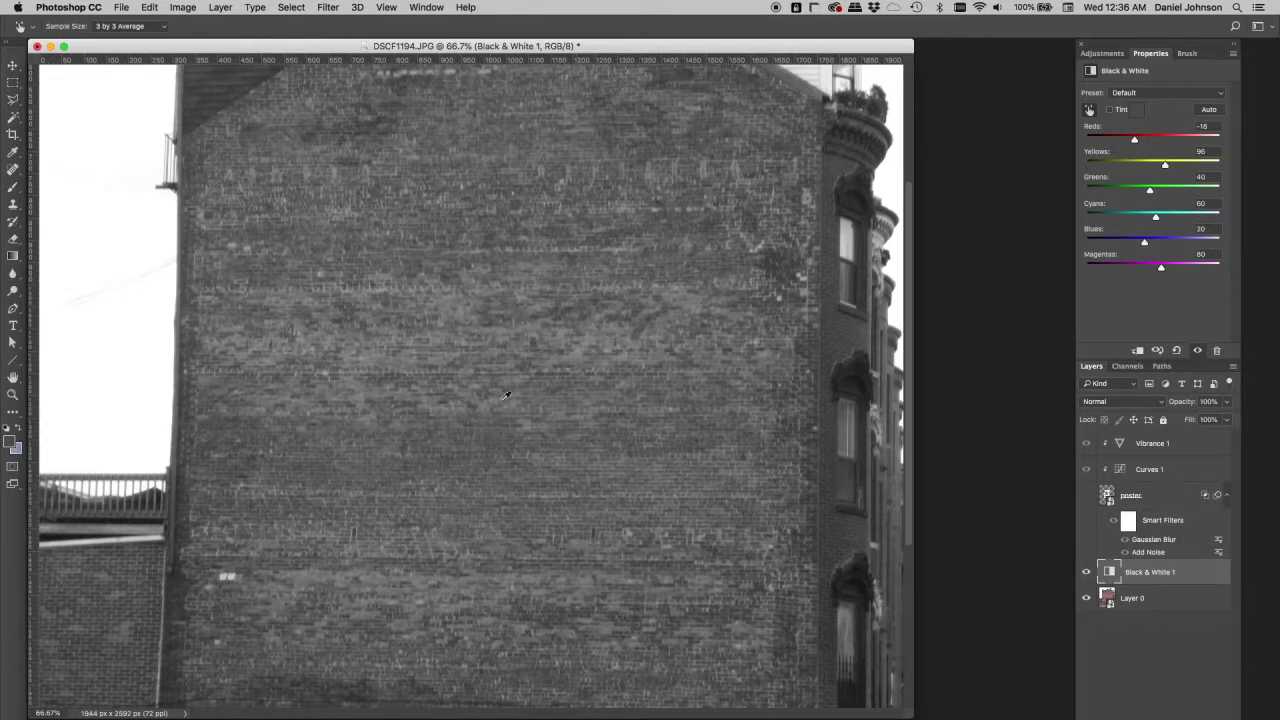
# Save a copy of the grayscale wall as displace.PSD in Photoshop format in the poster folder
pyautogui.click(121, 7)
pyautogui.click(559, 316)
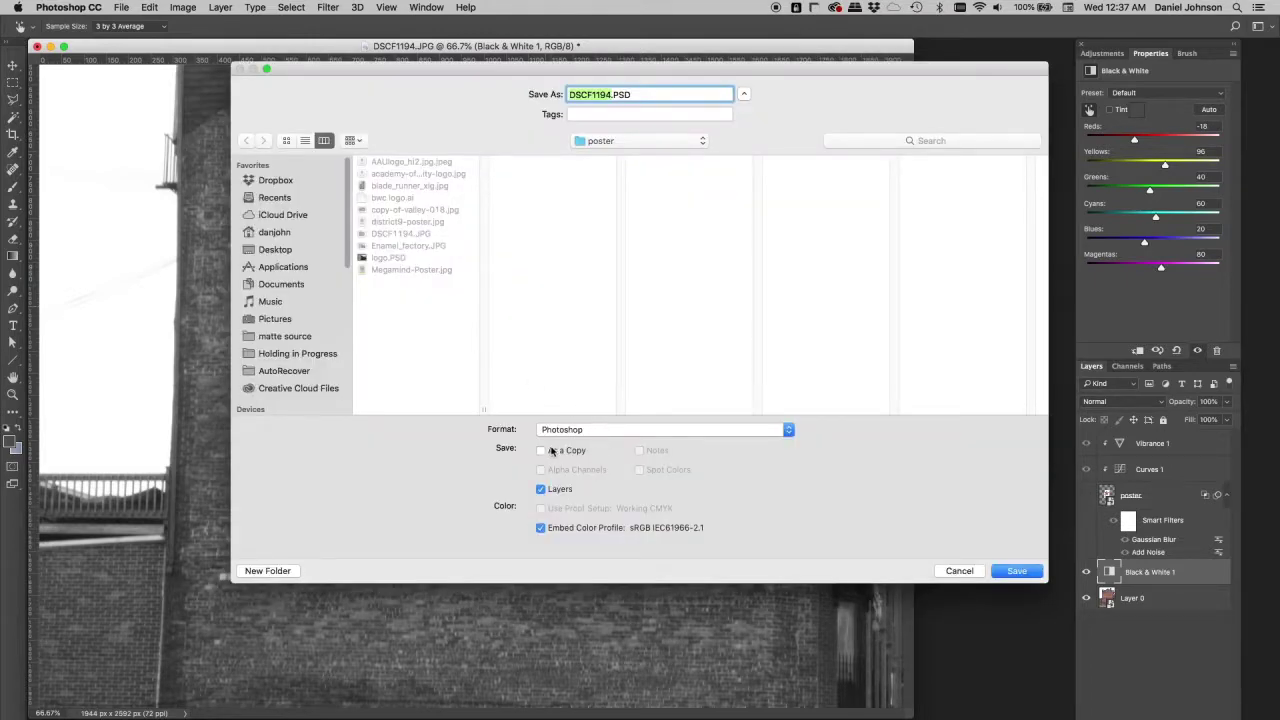
pyautogui.click(551, 451)
pyautogui.write('displace')
pyautogui.click(1015, 572)
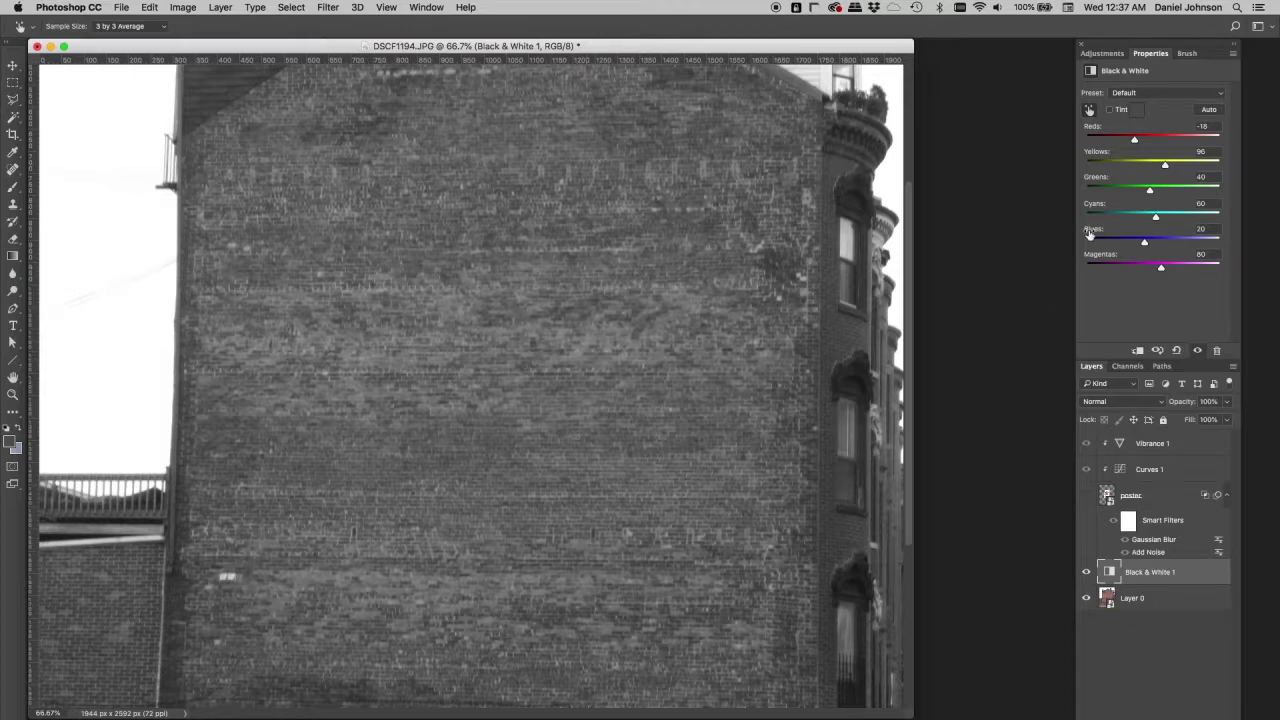
# Hide the Black & White adjustment, show the poster layer again and make it active for moving
pyautogui.doubleClick(1149, 53)
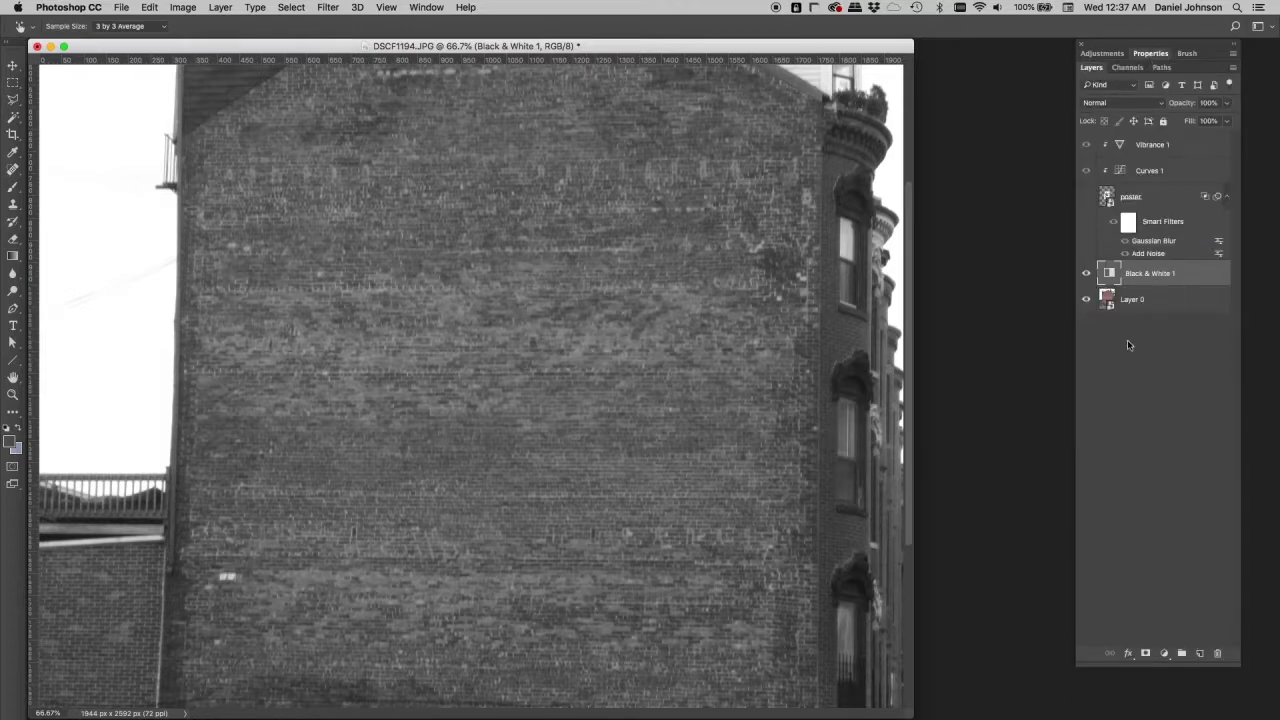
pyautogui.click(1086, 273)
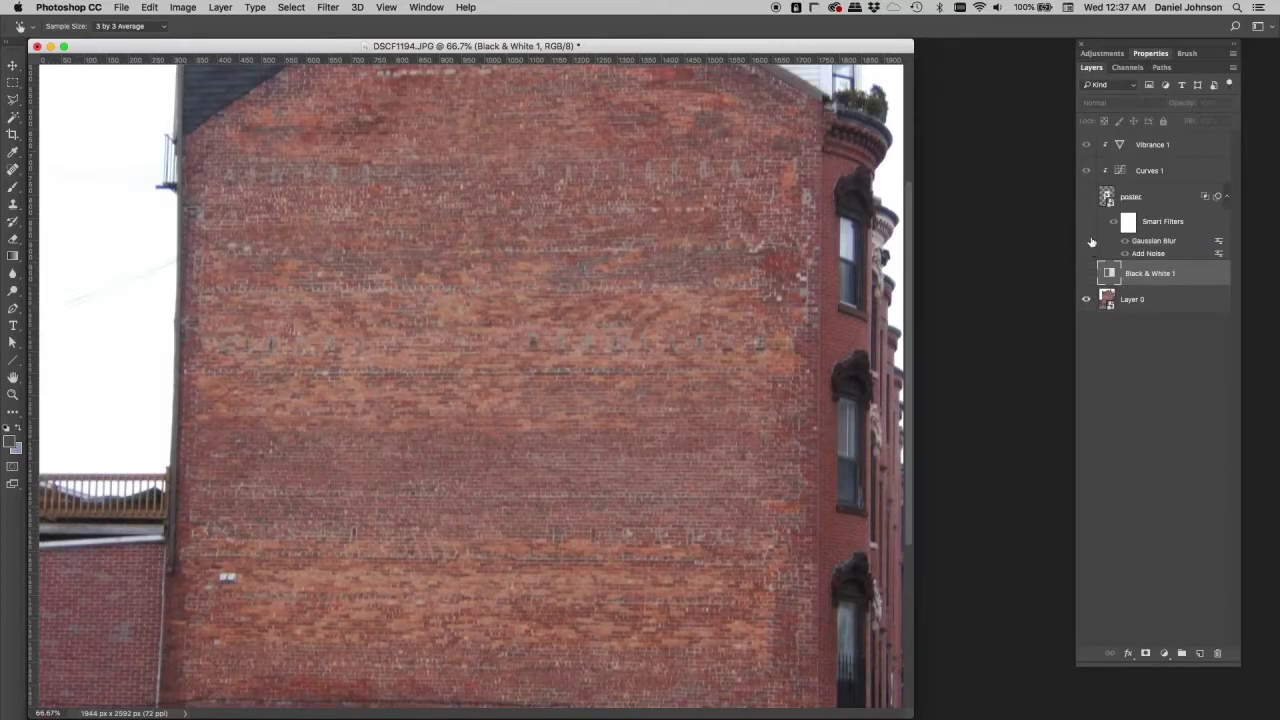
pyautogui.click(1086, 197)
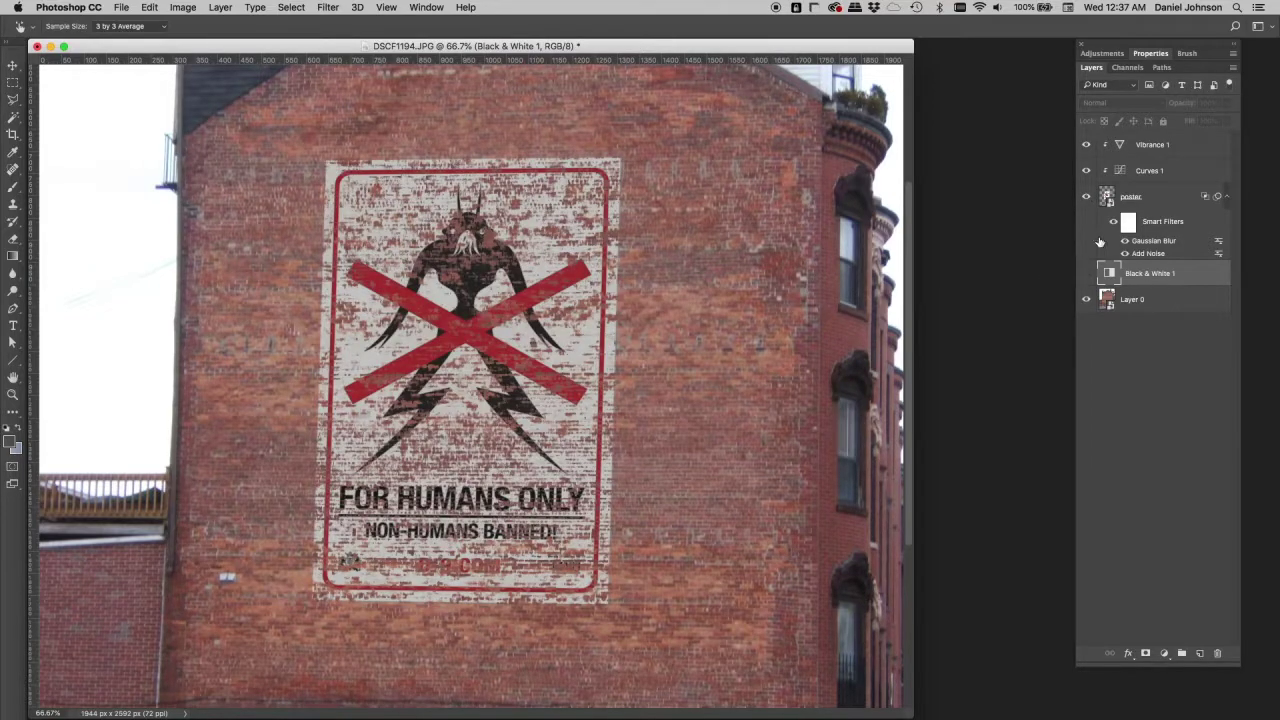
pyautogui.click(1146, 204)
pyautogui.press('v')
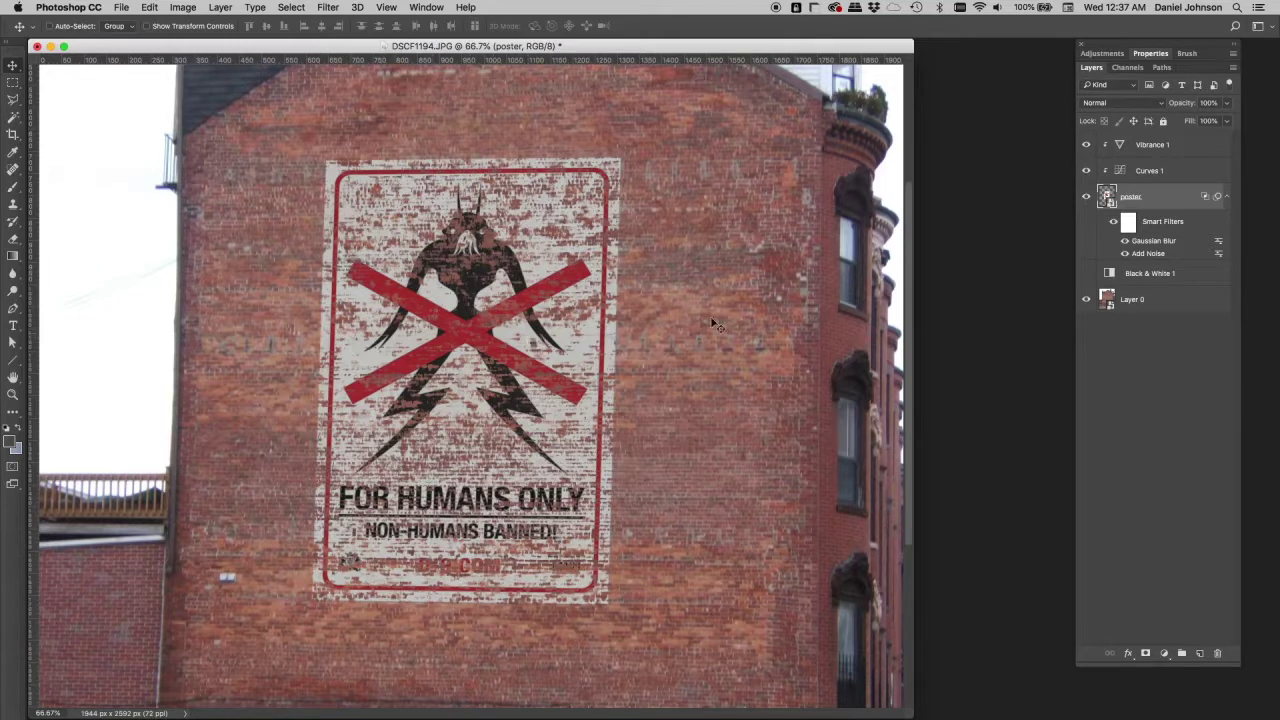
# Apply a Displace filter to the poster with both scales at 10, Stretch To Fit and Repeat Edge Pixels, using displace.PSD as the map
pyautogui.click(328, 7)
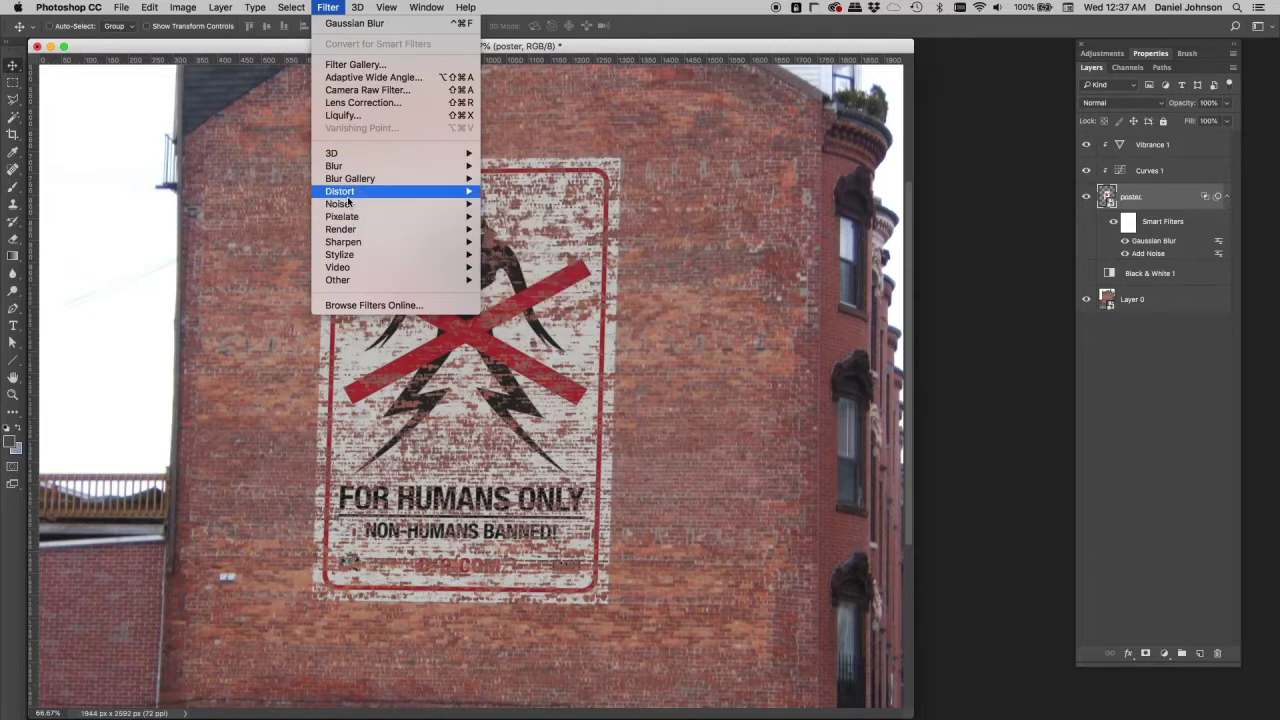
pyautogui.moveTo(347, 193)
pyautogui.click(511, 194)
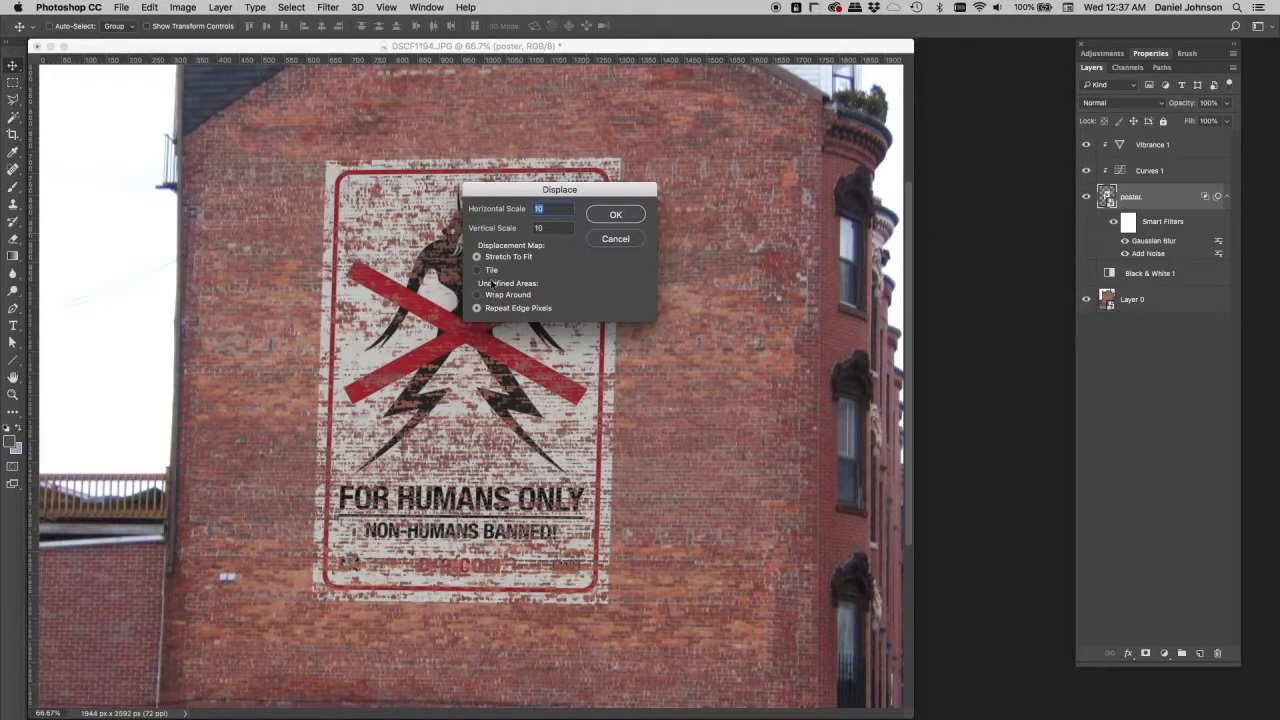
pyautogui.click(617, 215)
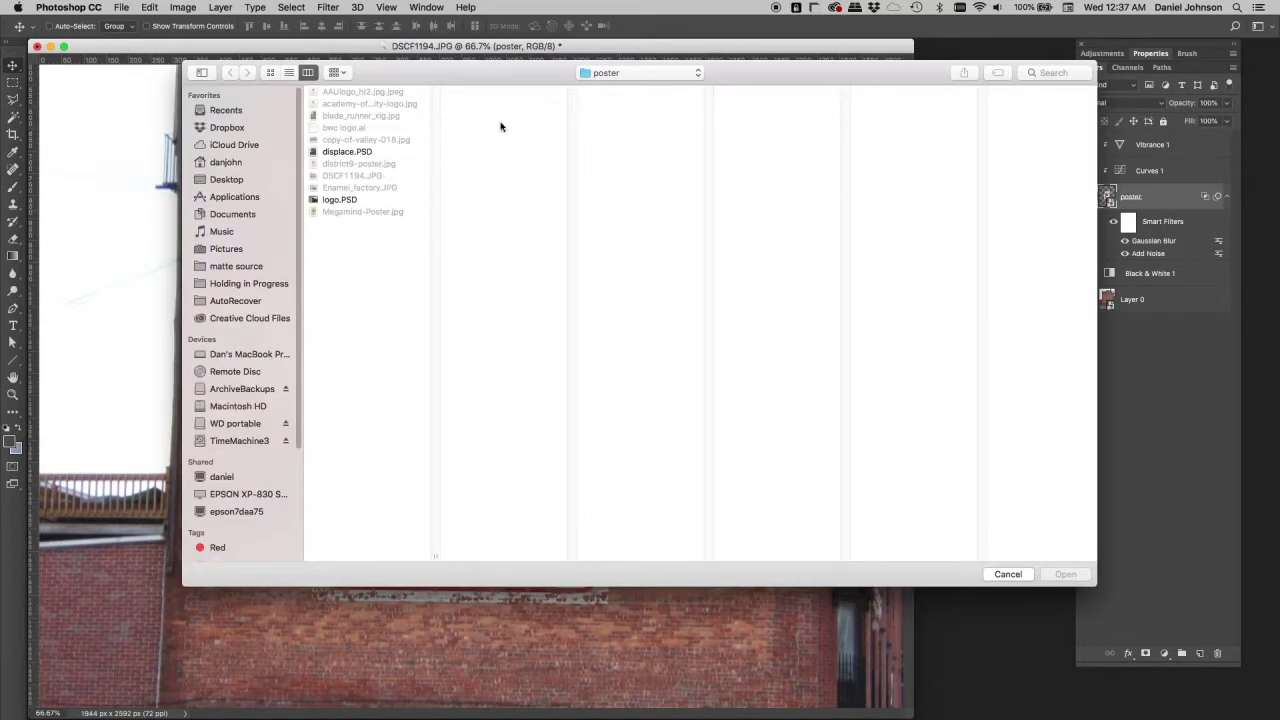
pyautogui.click(346, 153)
pyautogui.click(1065, 576)
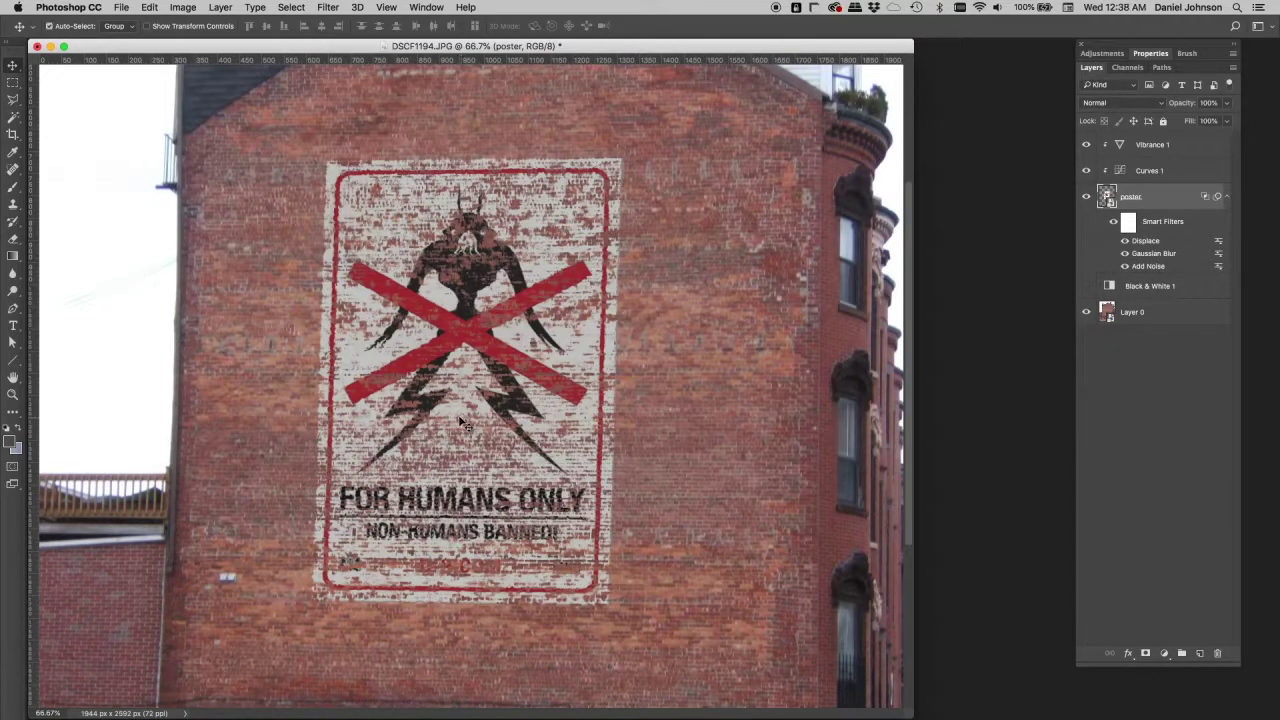
# Examine the displaced poster edges up close, comparing the artwork with the Displace filter off and on
pyautogui.press('super+equal')
pyautogui.press('super+equal')
pyautogui.scroll(5, 300, 240)
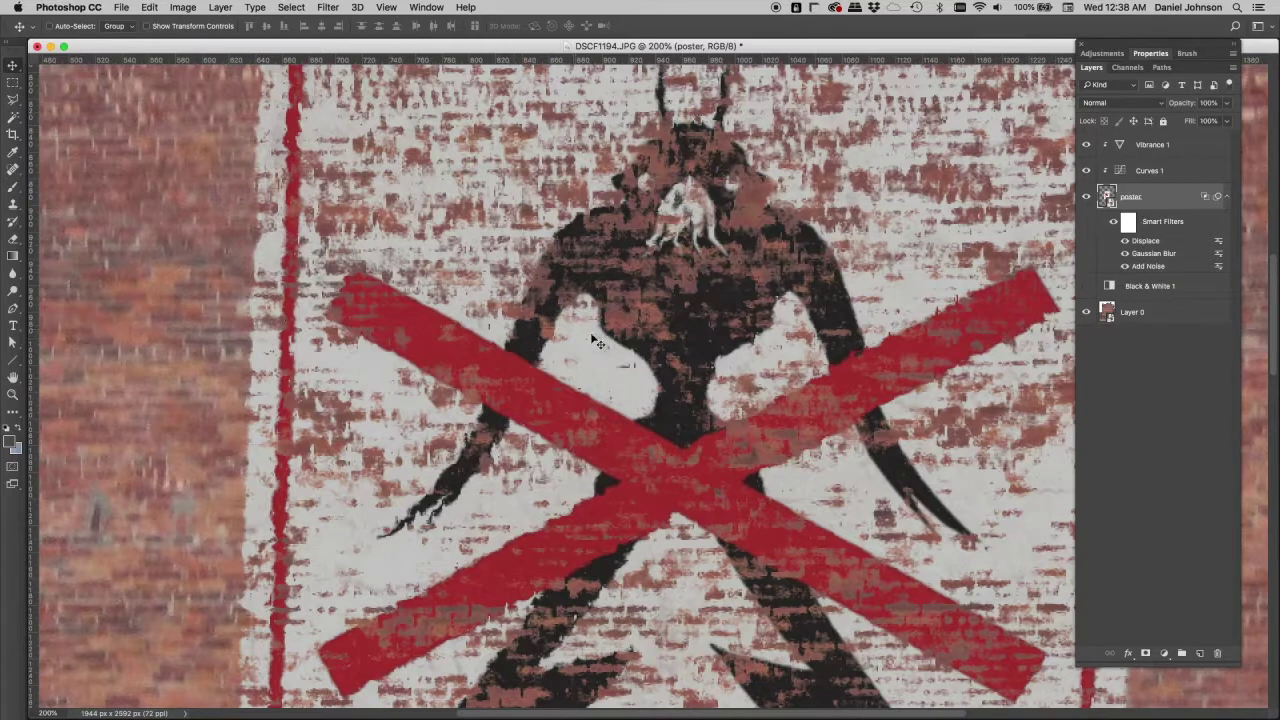
pyautogui.moveTo(556, 514); pyautogui.dragTo(528, 288)
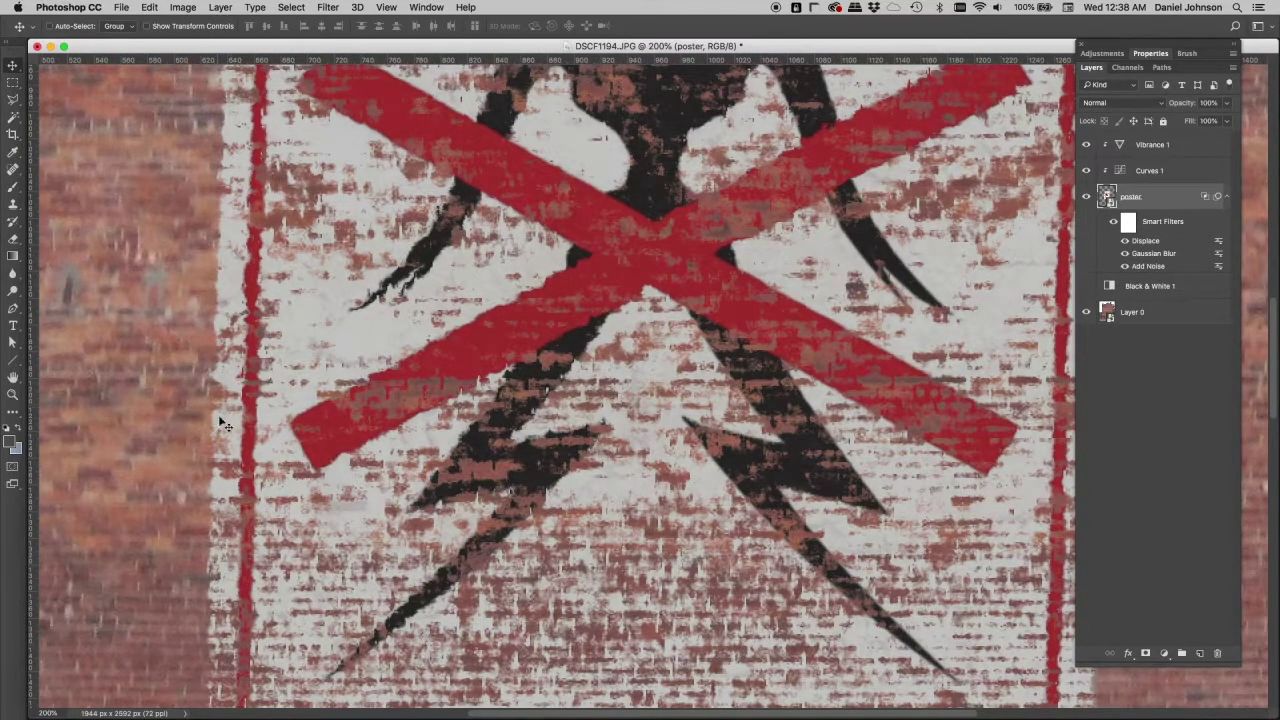
pyautogui.click(1125, 244)
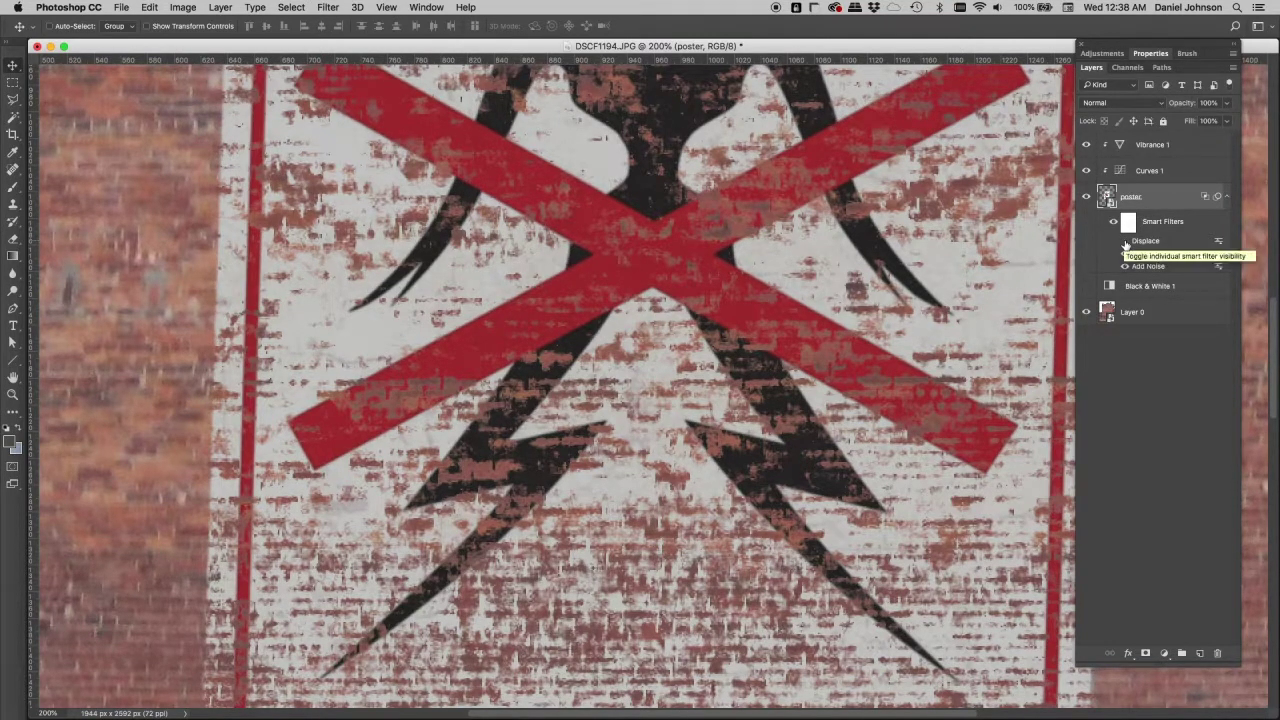
pyautogui.click(1125, 243)
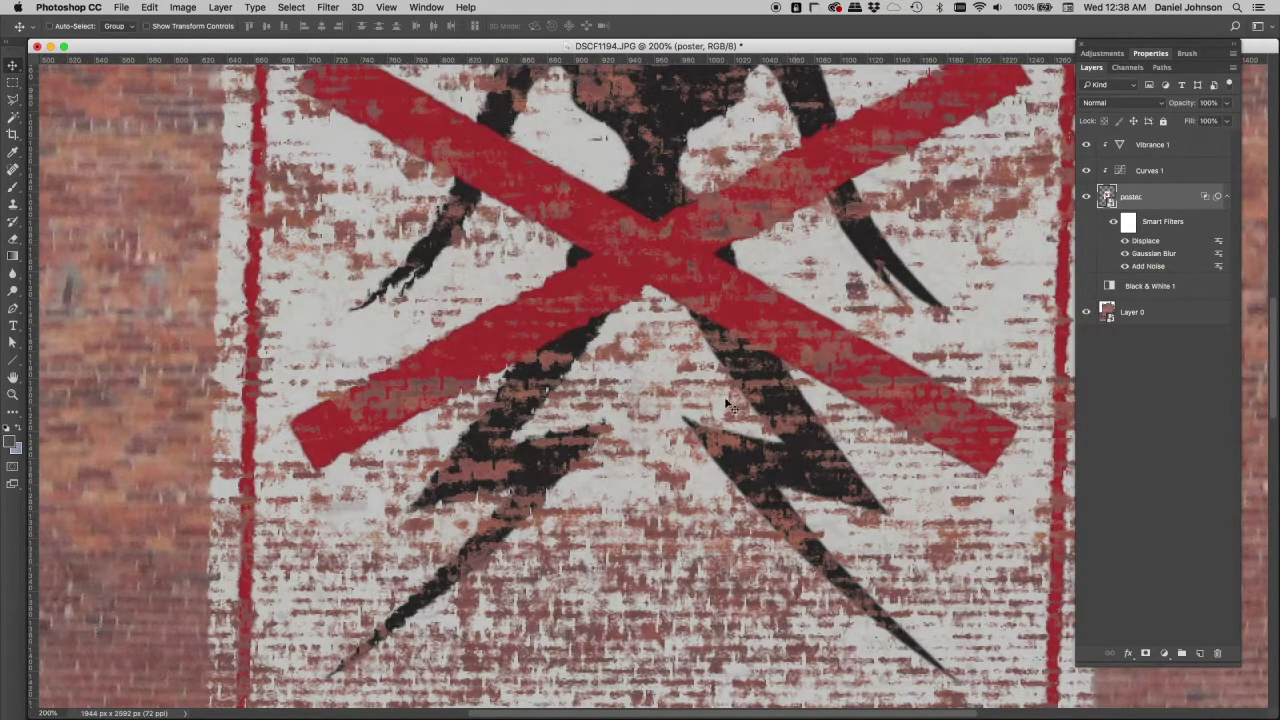
pyautogui.moveTo(835, 316); pyautogui.dragTo(538, 424)
pyautogui.scroll(5, 805, 278)
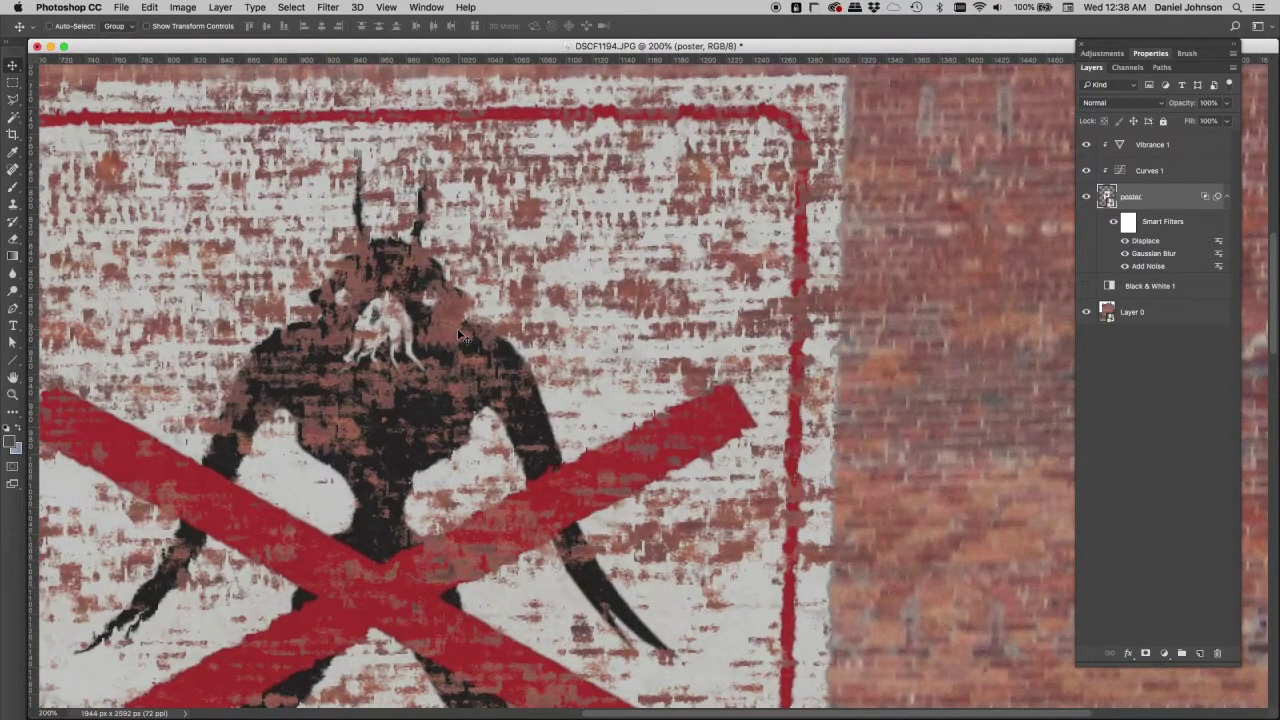
pyautogui.press('super+minus')
pyautogui.scroll(-5, 660, 317)
pyautogui.scroll(-2, 660, 317)
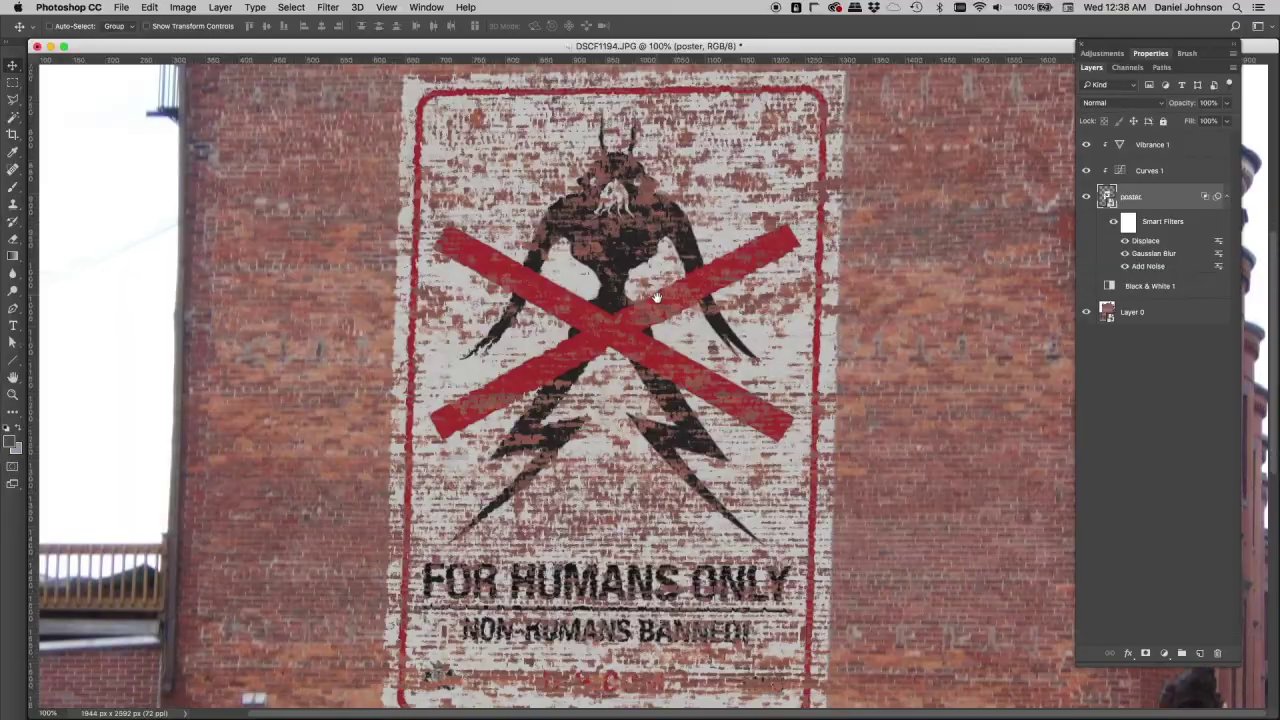
# Reduce the Displace filter's horizontal and vertical scale to 5, using displace.PSD as the map again
pyautogui.doubleClick(1146, 244)
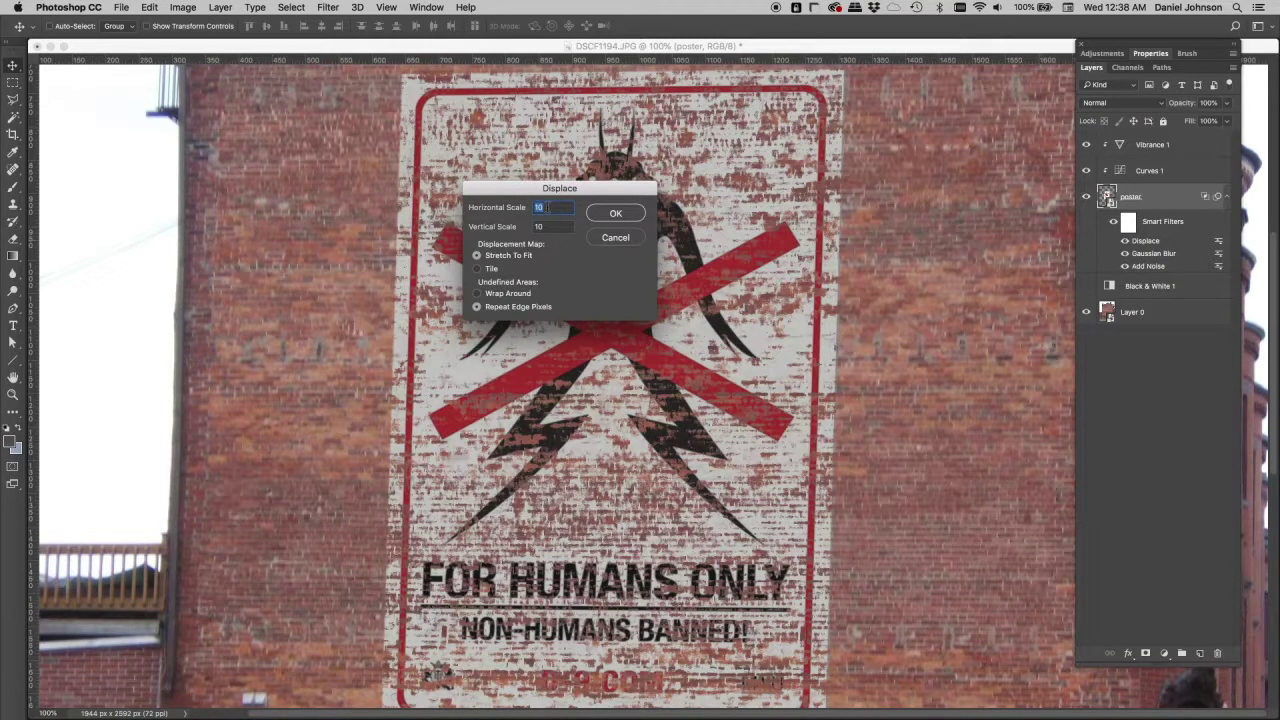
pyautogui.write('5')
pyautogui.press('Tab')
pyautogui.write('5')
pyautogui.click(616, 213)
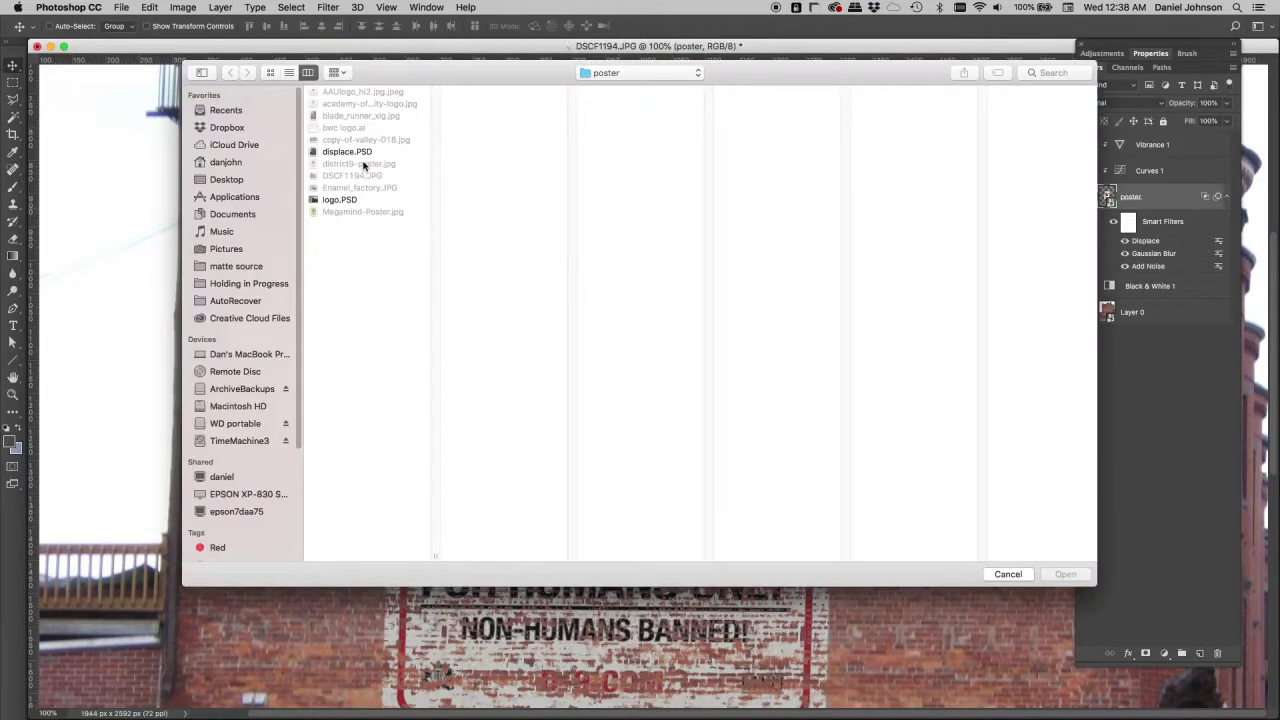
pyautogui.click(360, 152)
pyautogui.click(1066, 575)
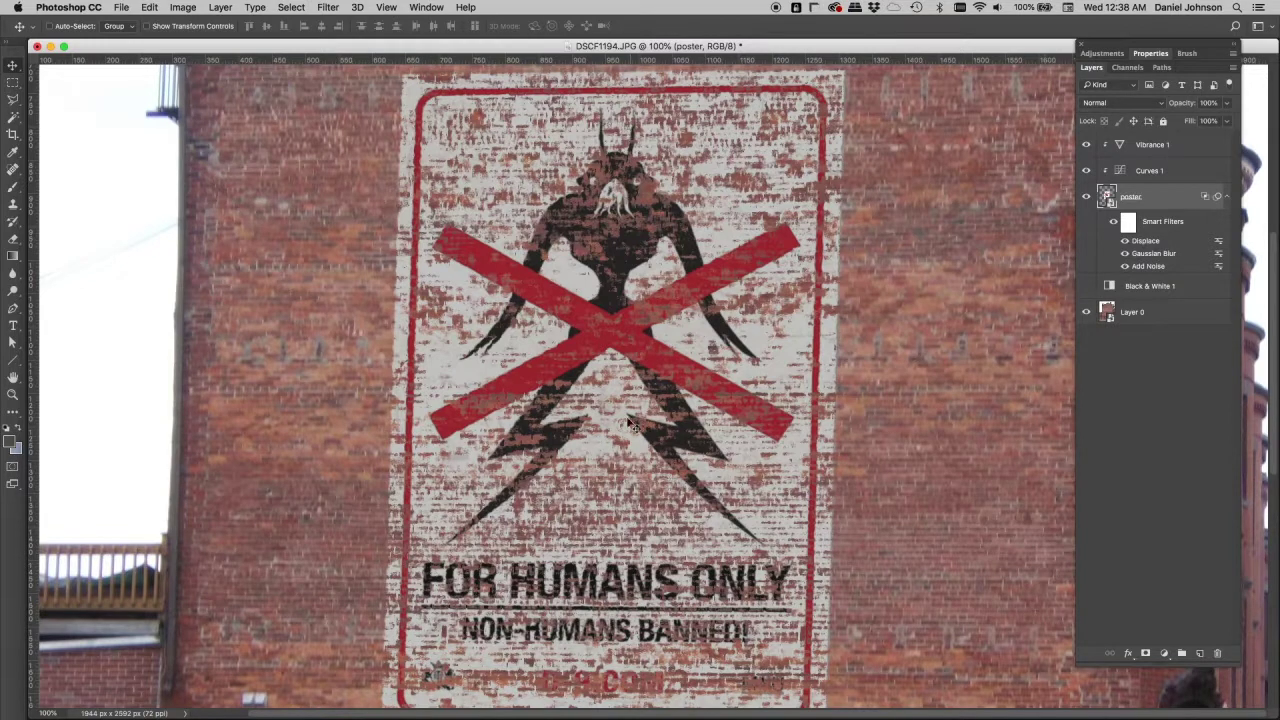
# Compare the poster with the Displace filter off and on, both at overview and up close on the red cross and border
pyautogui.click(1124, 242)
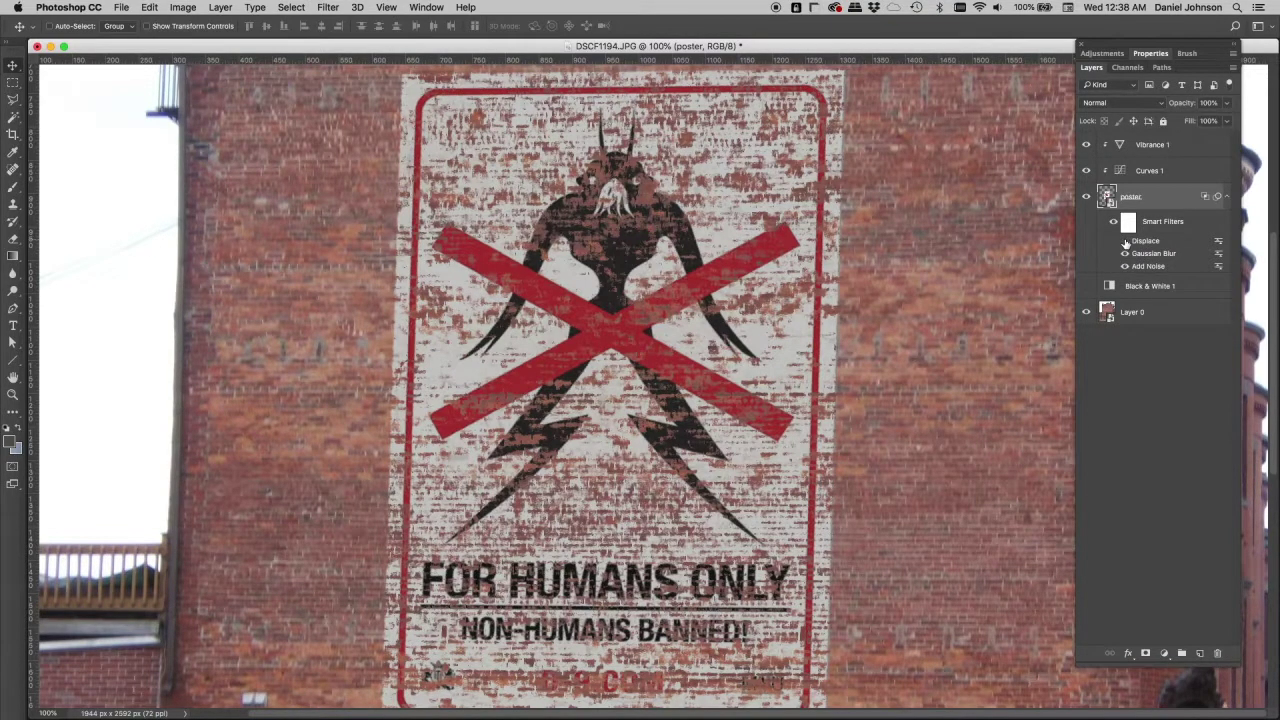
pyautogui.click(1124, 242)
pyautogui.click(1124, 242)
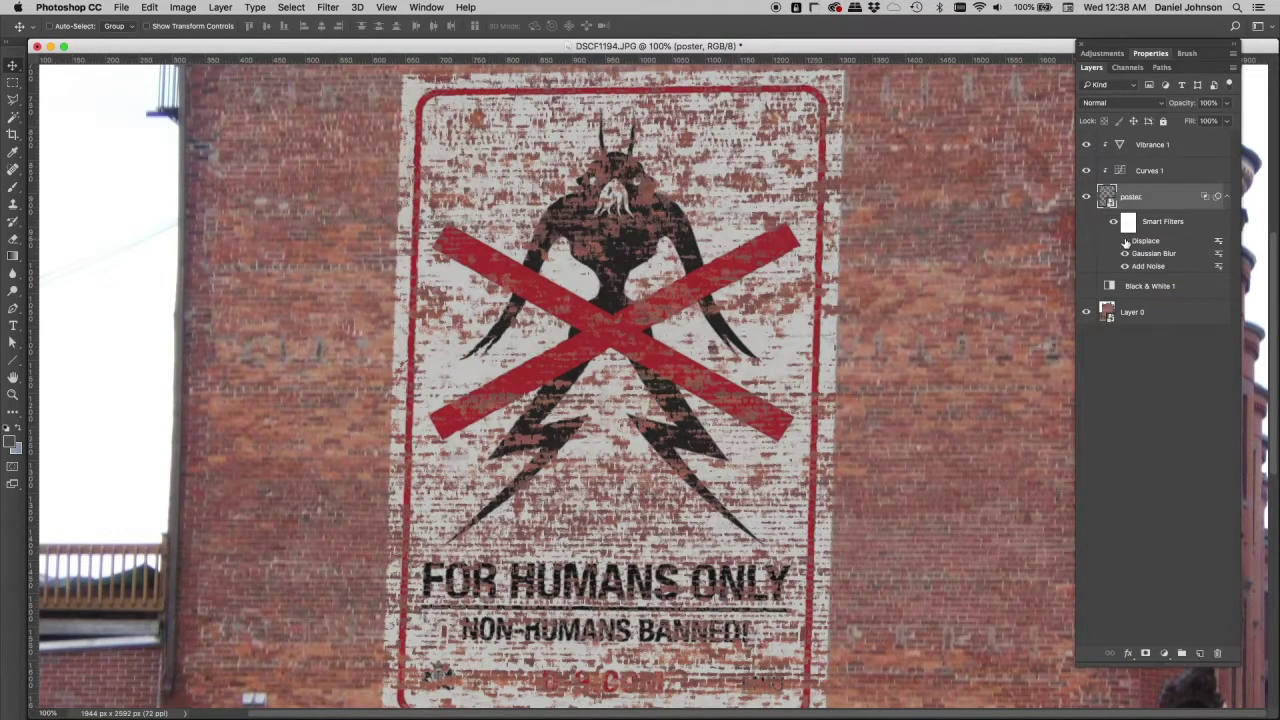
pyautogui.click(1124, 242)
pyautogui.press('super+plus')
pyautogui.press('super+plus')
pyautogui.scroll(3, 270, 286)
pyautogui.hscroll(-6, 270, 286)
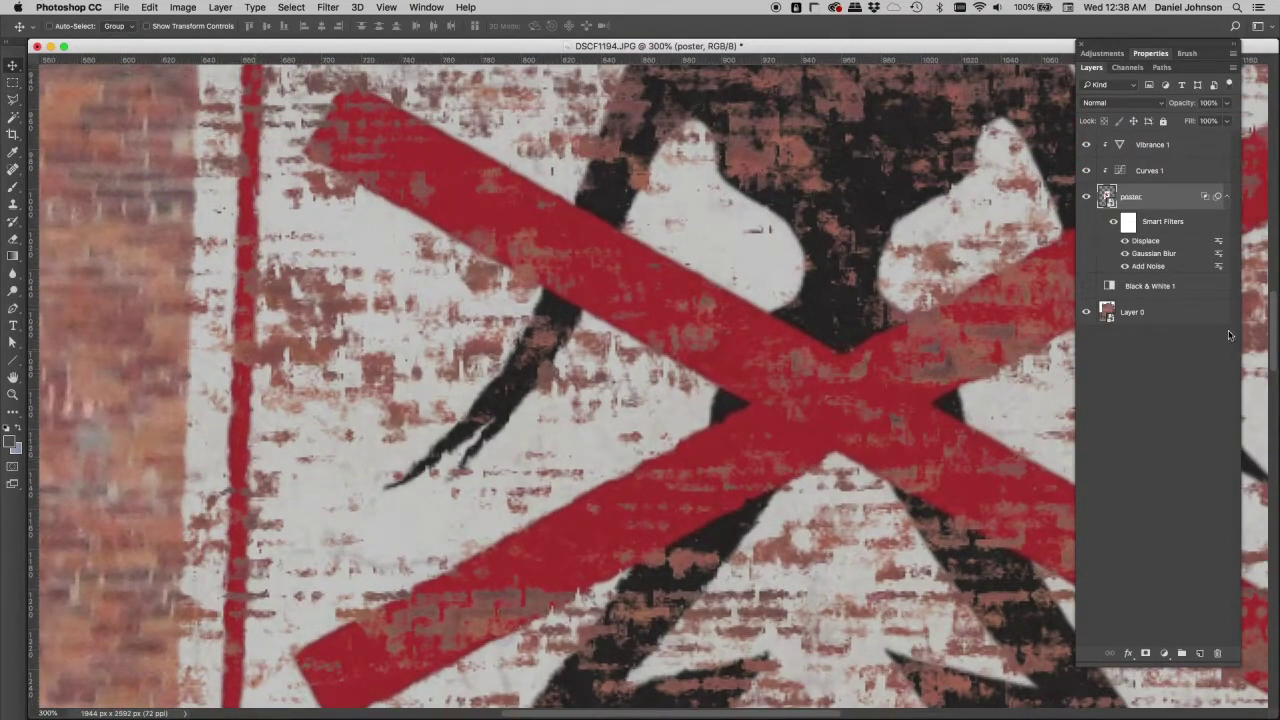
pyautogui.click(1124, 241)
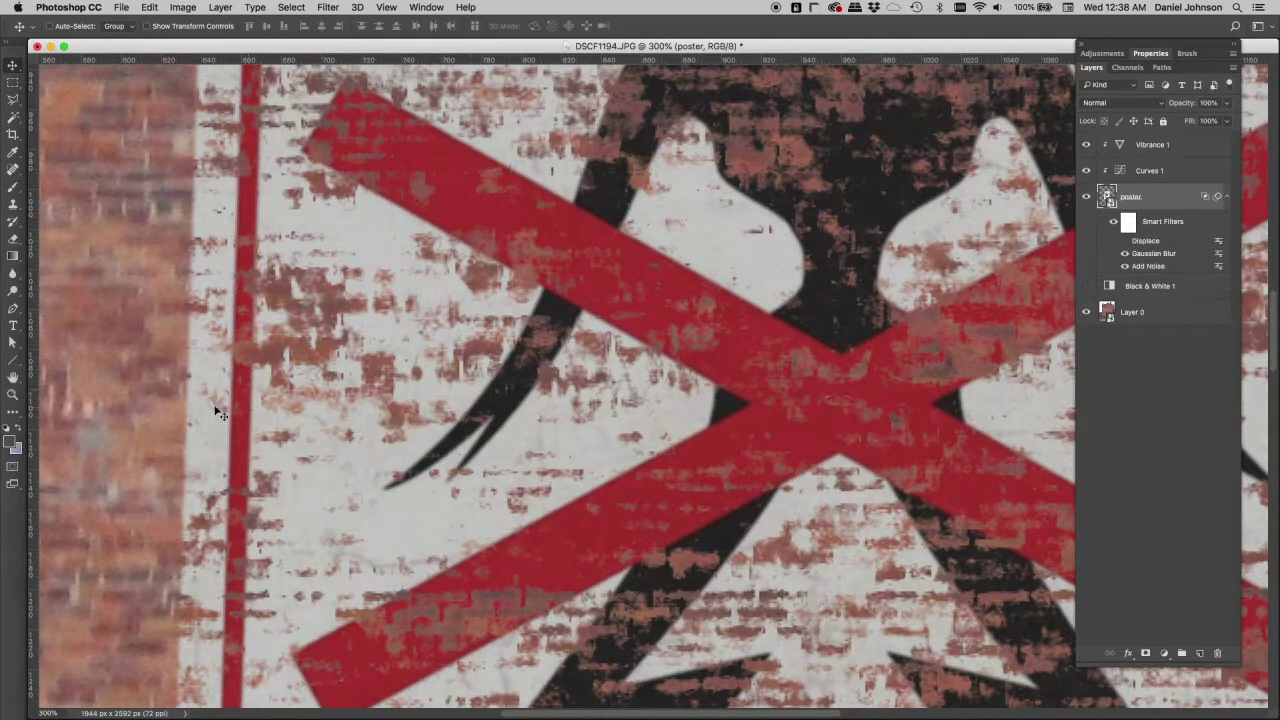
pyautogui.click(1124, 241)
# Examine how the displaced poster sits on the brick wall, from the whole wall down to close detail of the figure
pyautogui.press('super+minus')
pyautogui.press('super+minus')
pyautogui.press('super+minus')
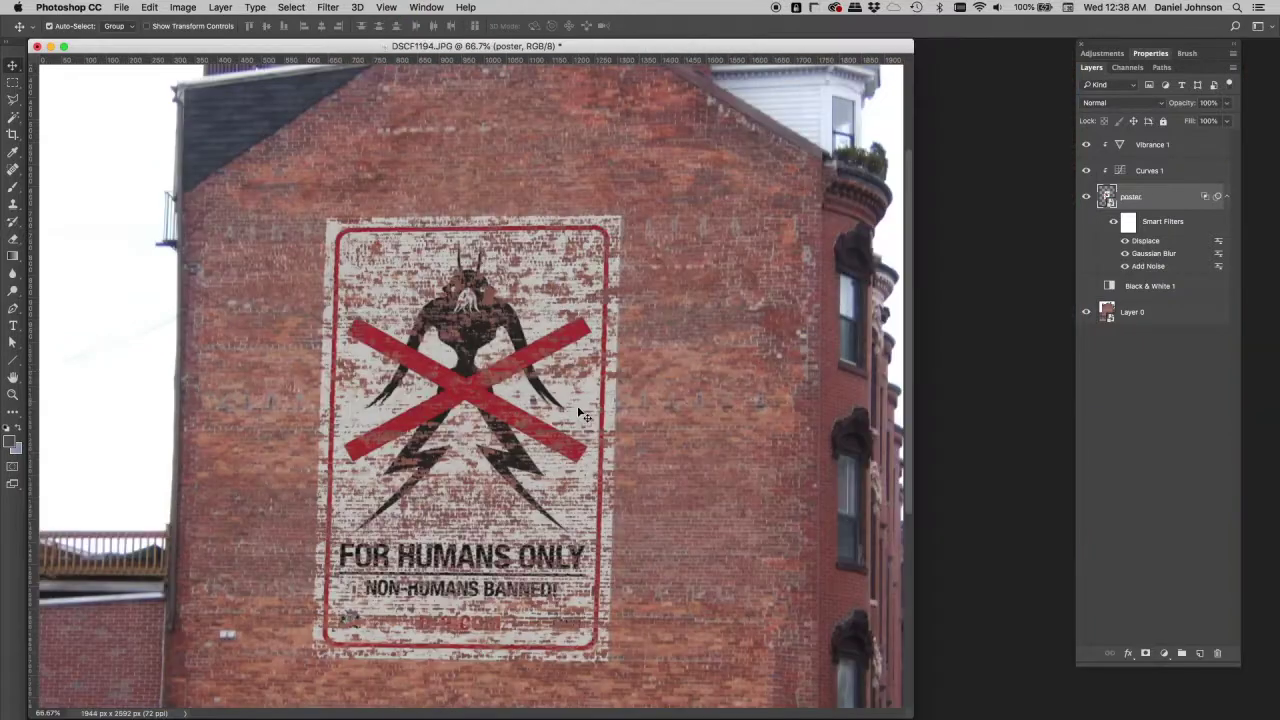
pyautogui.scroll(-3, 551, 418)
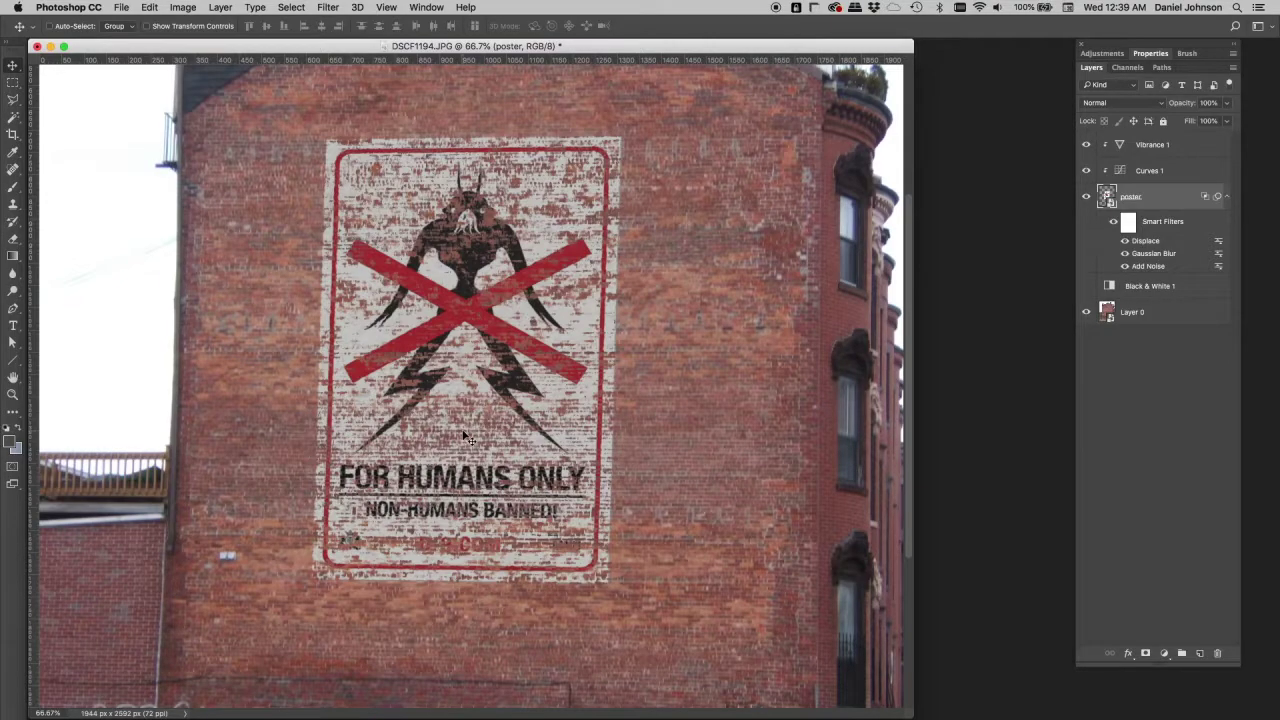
pyautogui.press('super+plus')
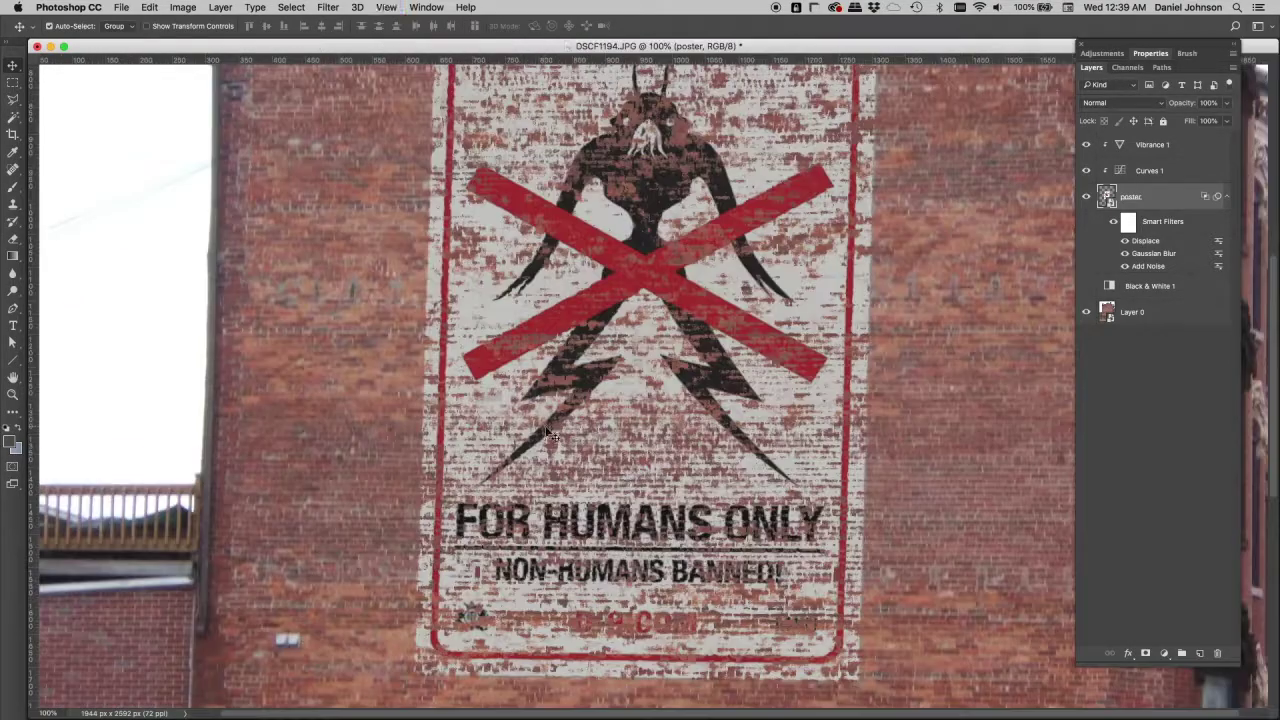
pyautogui.press('super+plus')
pyautogui.scroll(3, 540, 420)
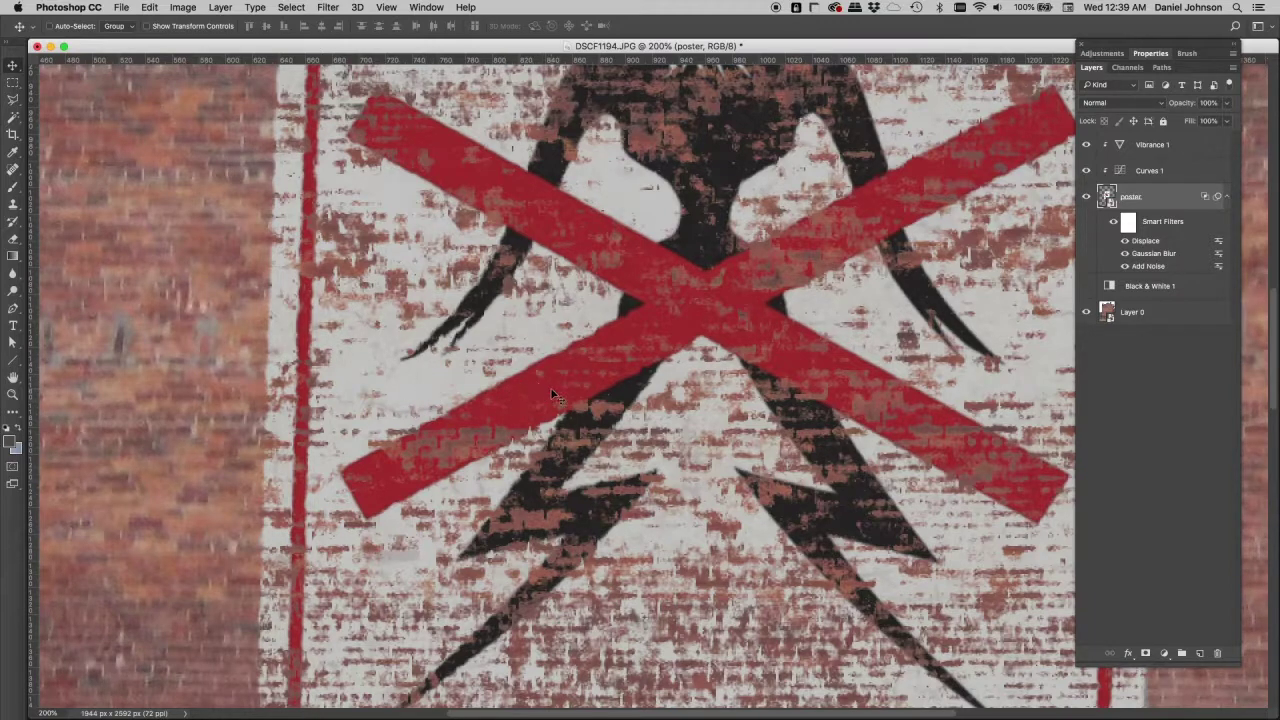
pyautogui.scroll(-3, 542, 396)
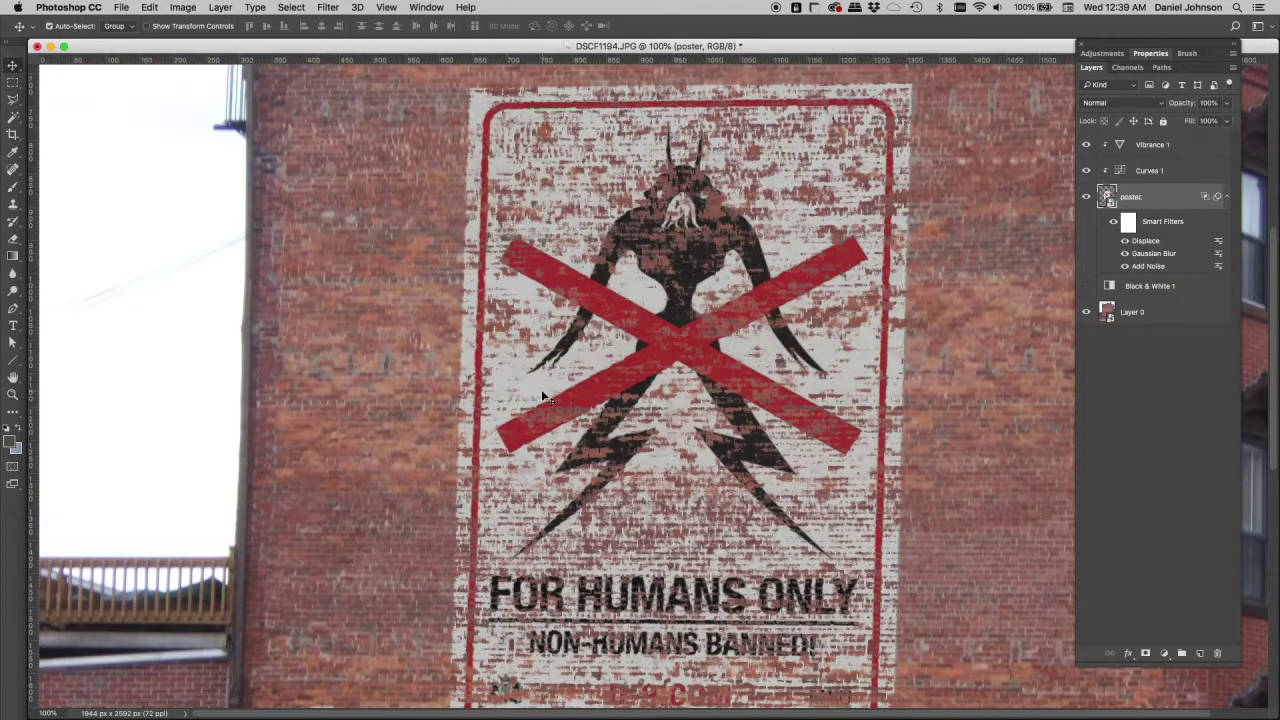
pyautogui.press('super+minus')
pyautogui.scroll(-2, 528, 470)
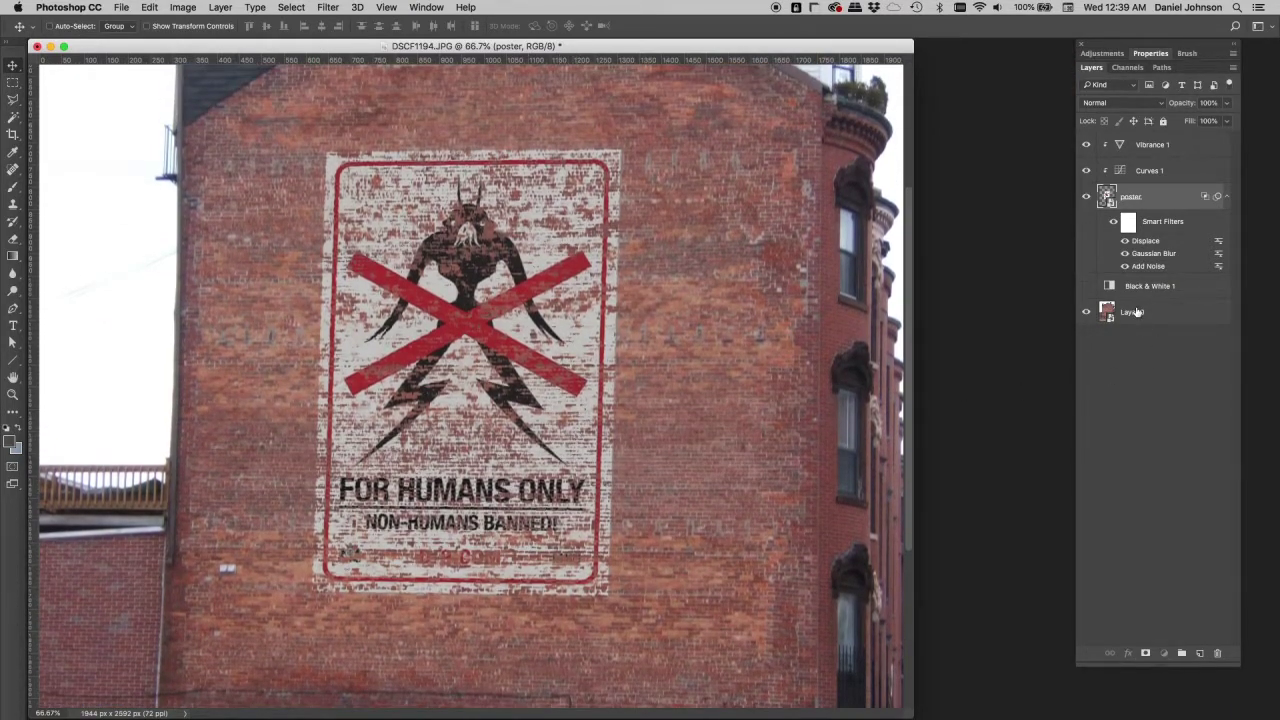
# Duplicate Layer 0, move the copy to the top of the layer stack and check it hidden and shown
pyautogui.click(1138, 313)
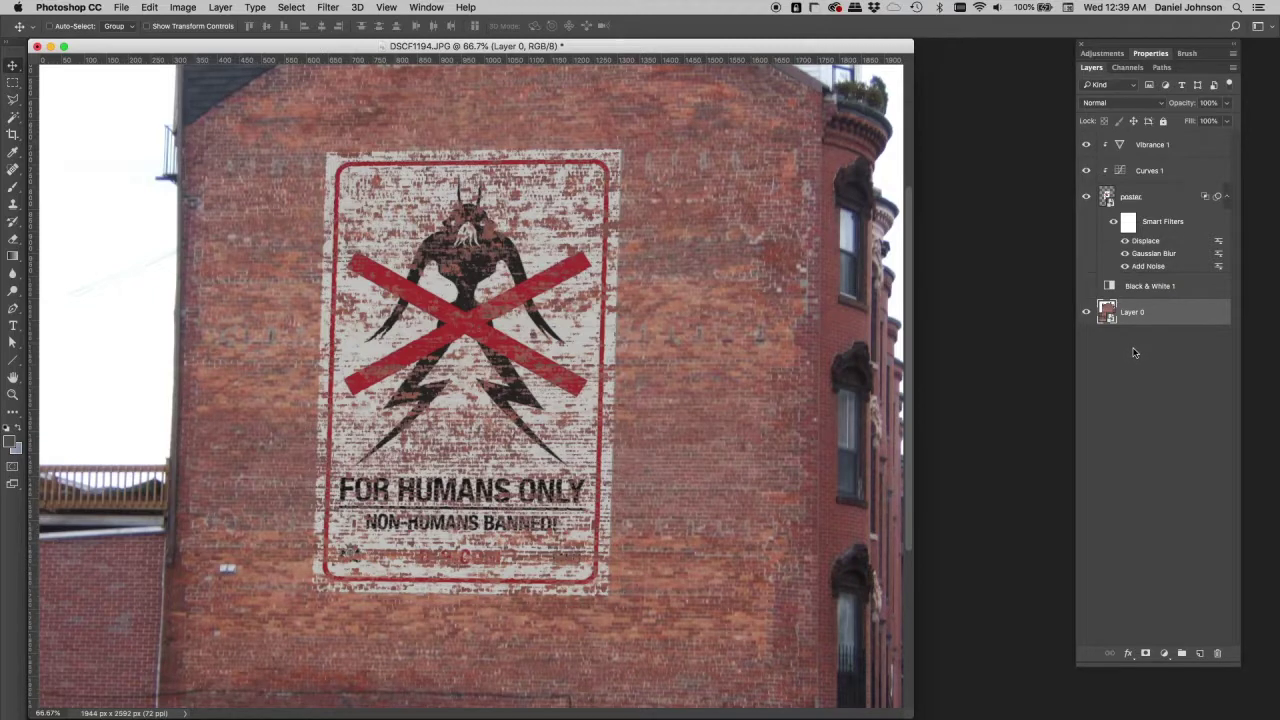
pyautogui.press('super+j')
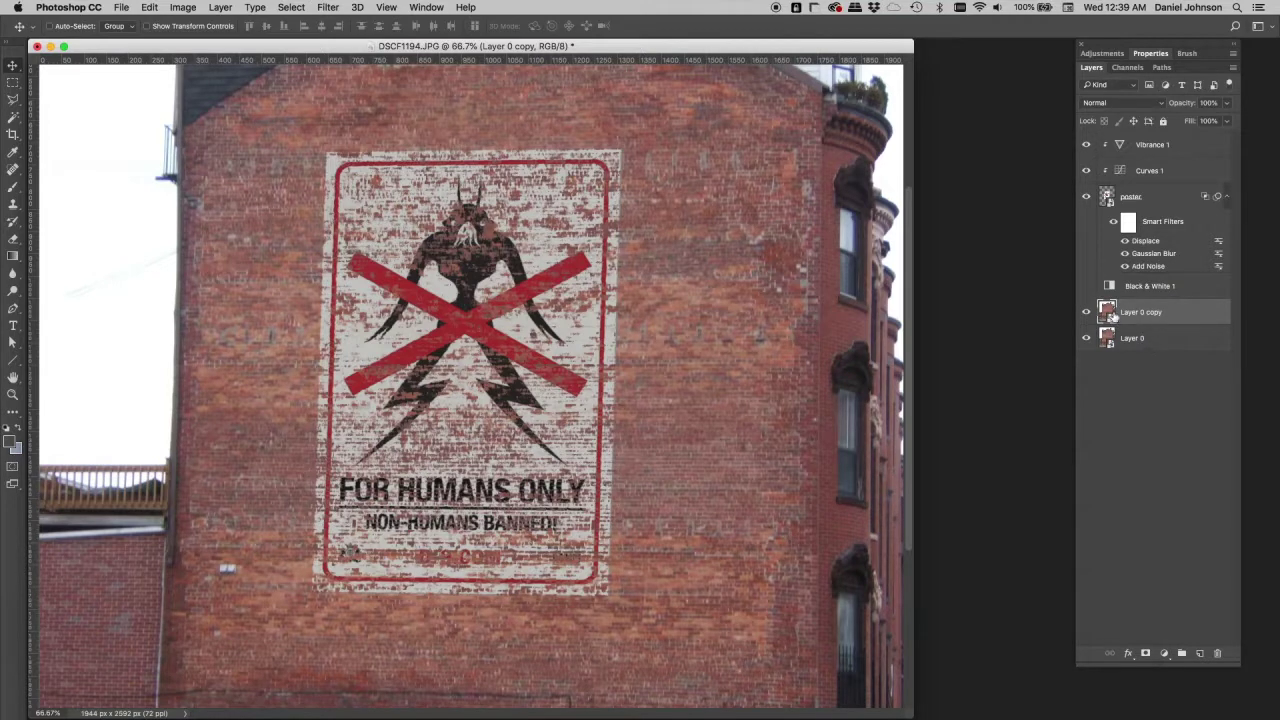
pyautogui.moveTo(1142, 315); pyautogui.dragTo(1124, 138)
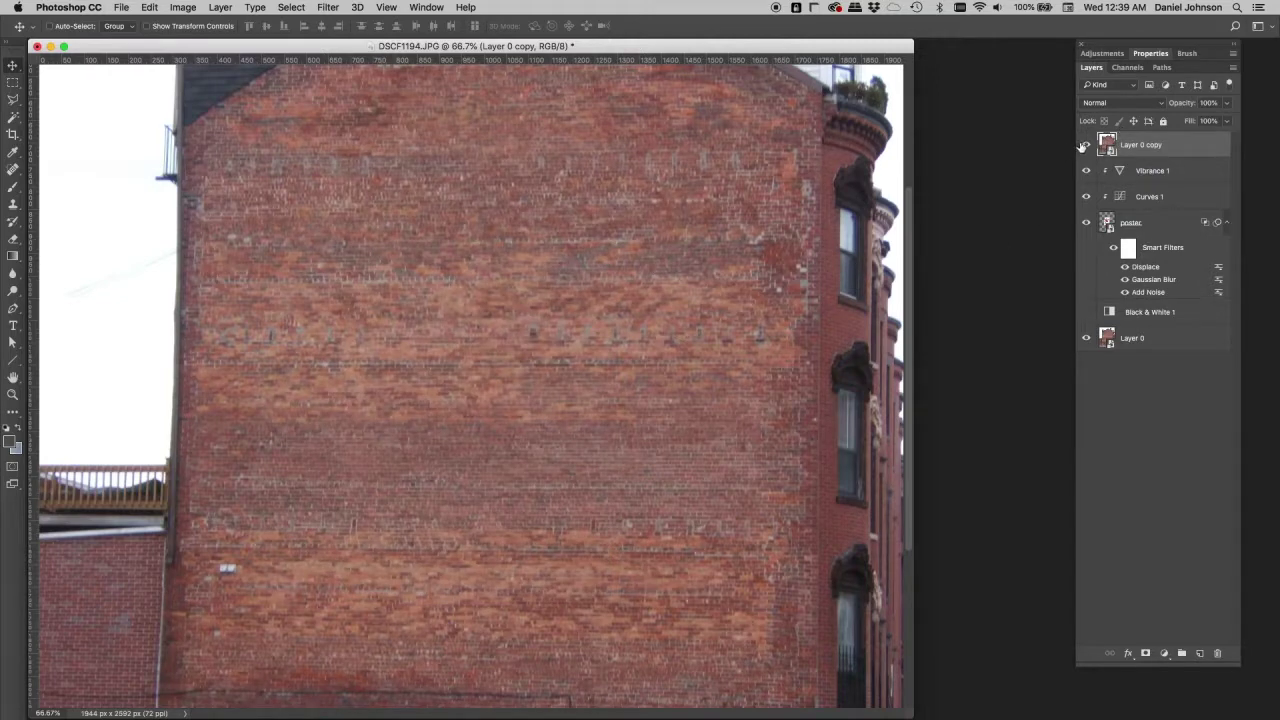
pyautogui.click(1086, 145)
pyautogui.click(1086, 145)
pyautogui.click(1086, 145)
pyautogui.click(1086, 145)
# Apply an Emboss filter to Layer 0 copy with angle 135°, height 4 pixels and amount 102%
pyautogui.click(330, 8)
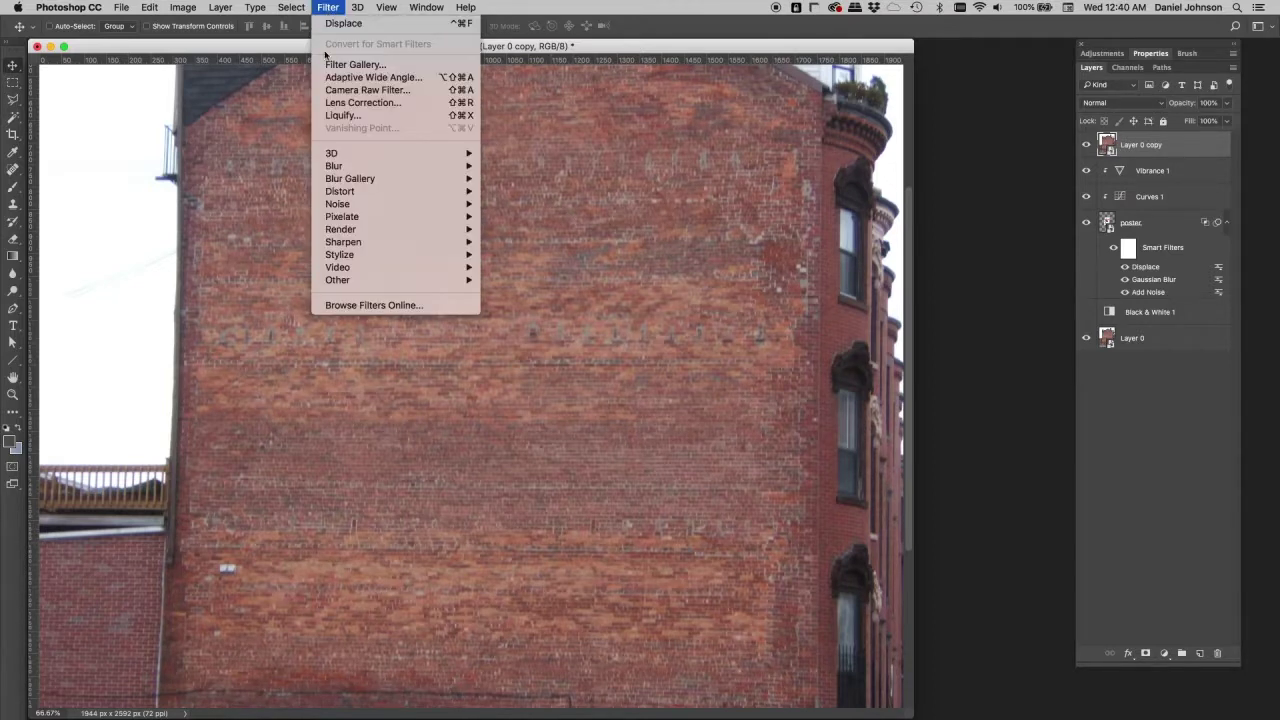
pyautogui.moveTo(352, 256)
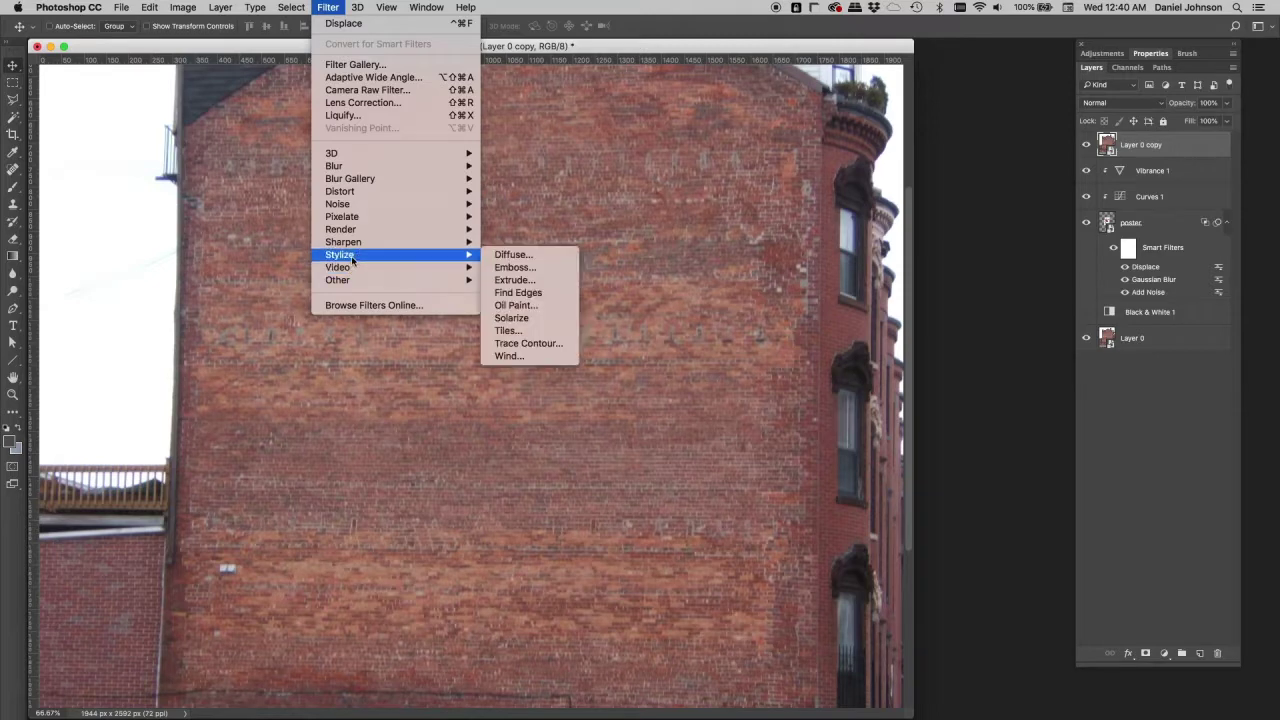
pyautogui.click(536, 269)
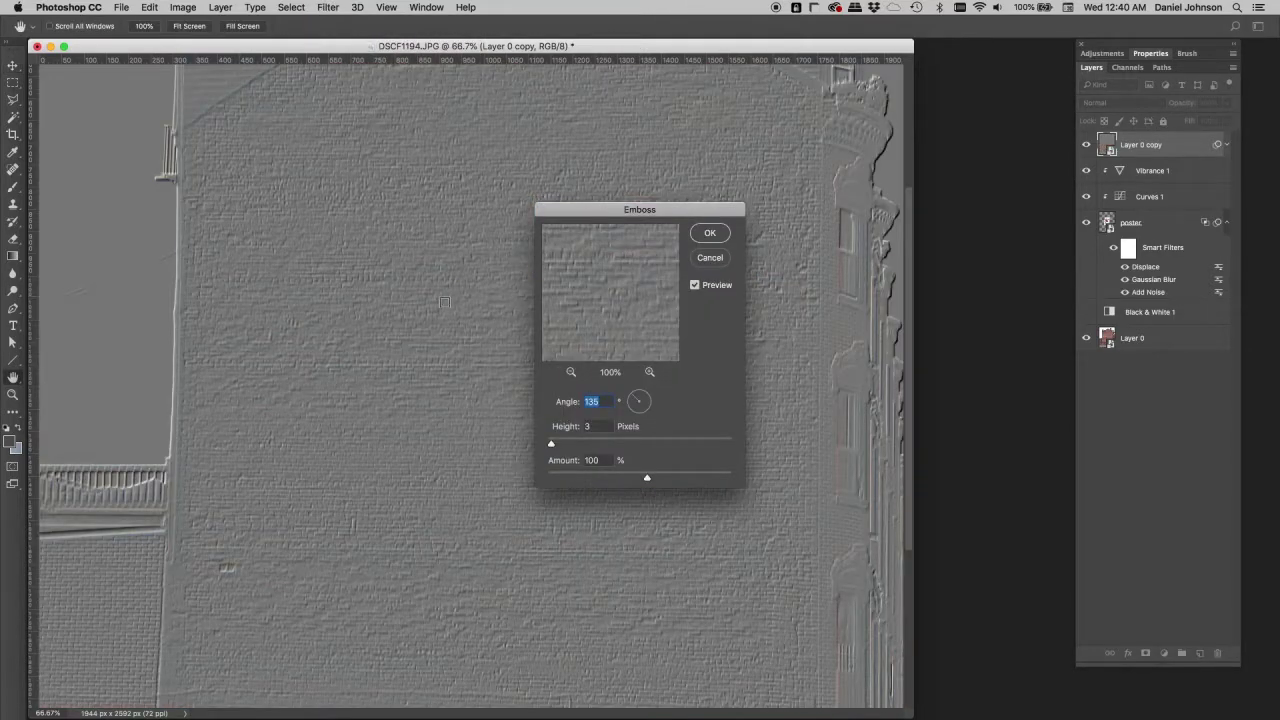
pyautogui.moveTo(591, 217); pyautogui.dragTo(728, 211)
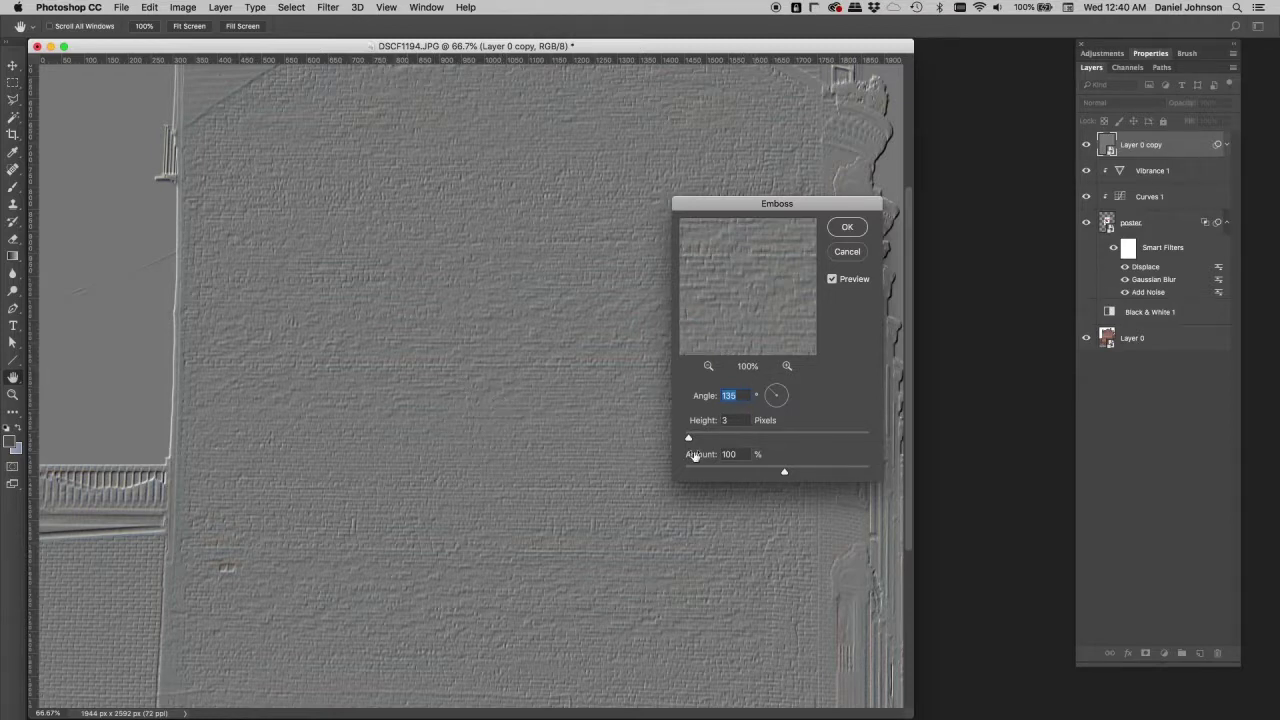
pyautogui.moveTo(690, 442); pyautogui.dragTo(711, 442)
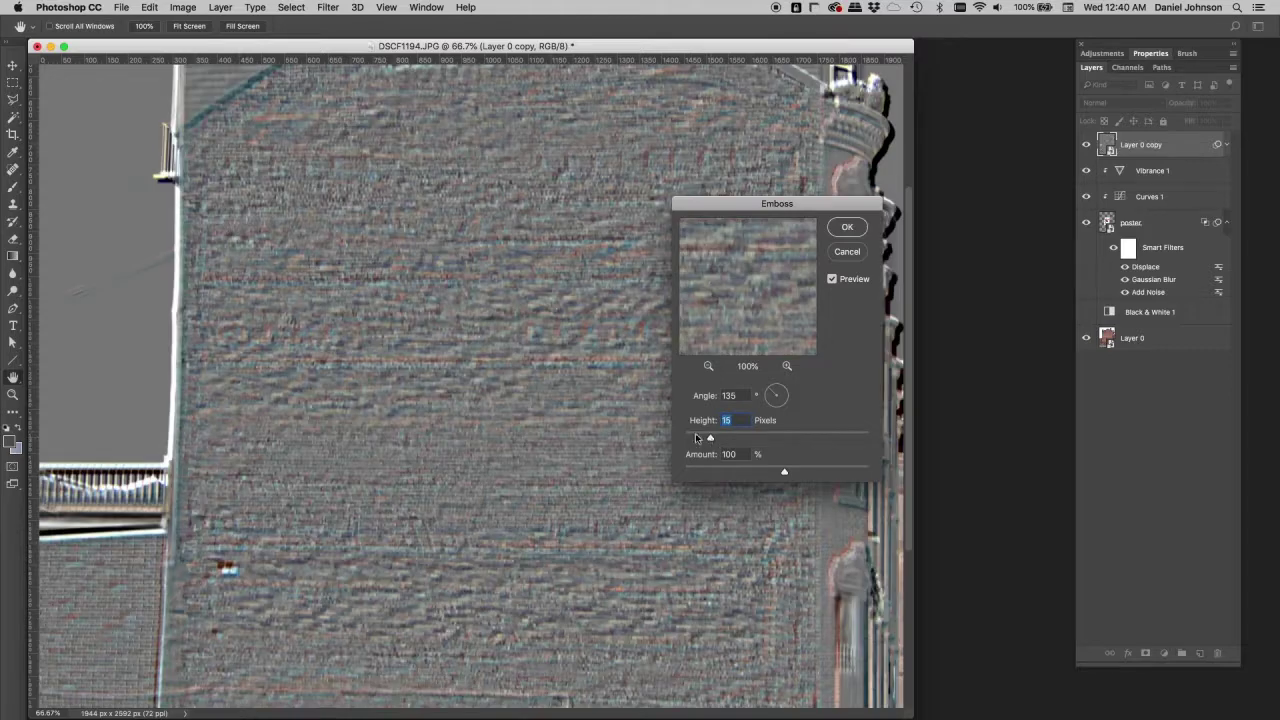
pyautogui.moveTo(711, 442); pyautogui.dragTo(692, 441)
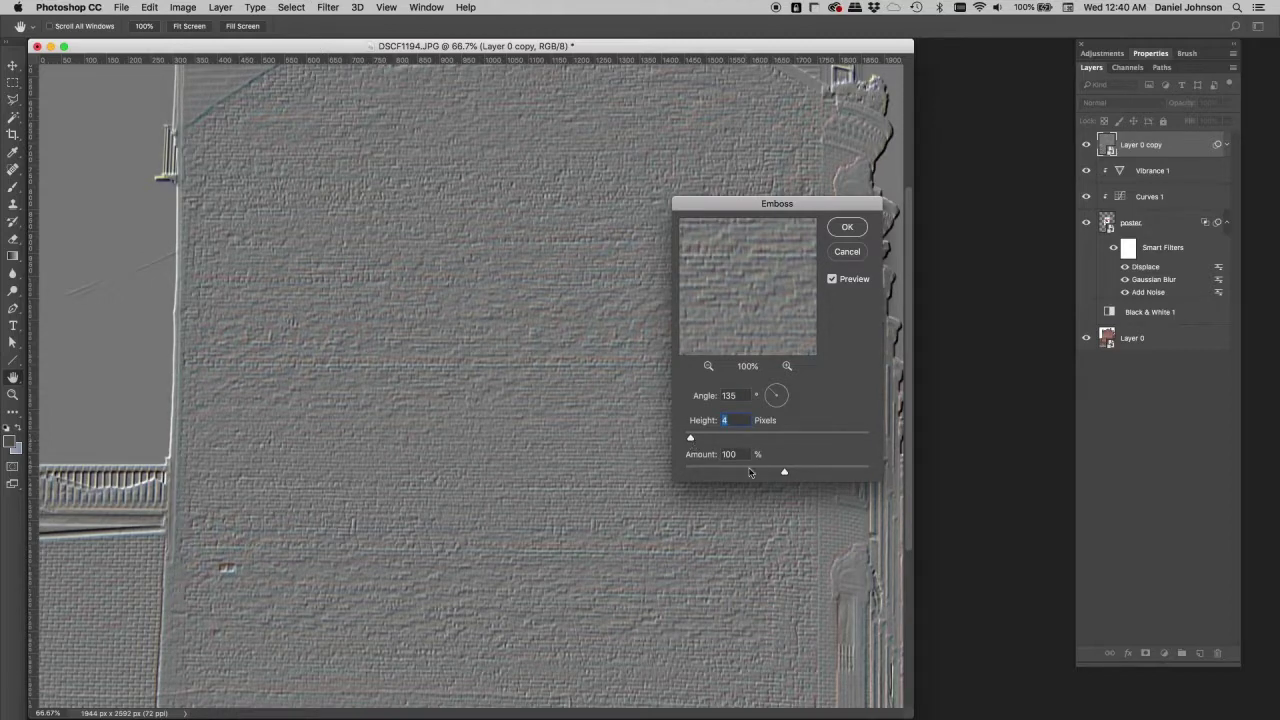
pyautogui.moveTo(785, 475)
pyautogui.mouseDown()
pyautogui.moveTo(829, 474)
pyautogui.moveTo(766, 474)
pyautogui.moveTo(786, 474)
pyautogui.mouseUp()
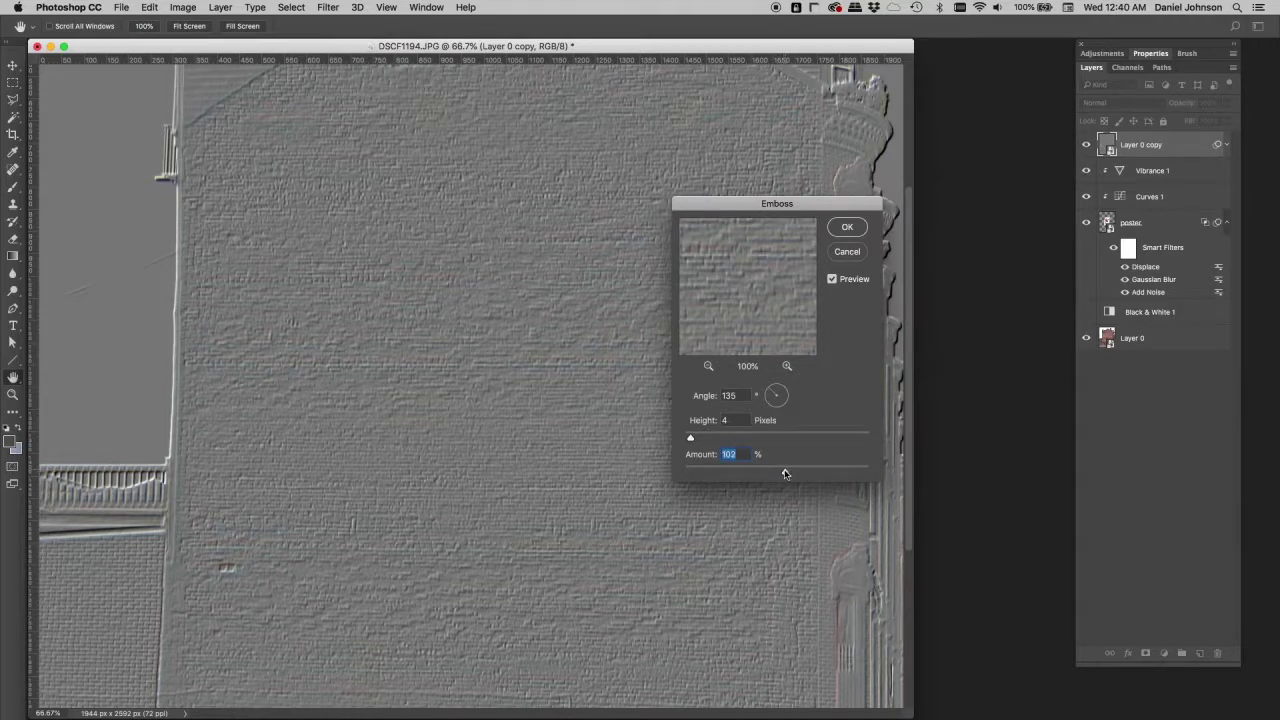
pyautogui.click(842, 230)
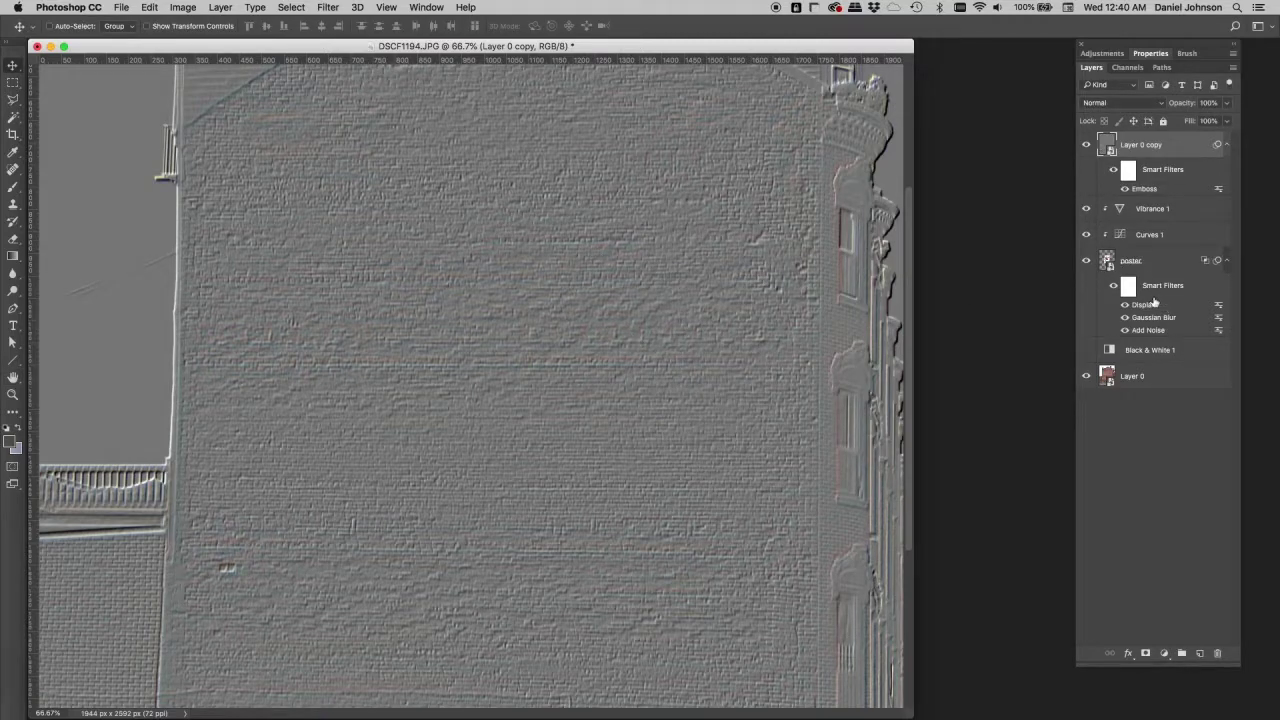
# Clip the embossed Layer 0 copy to the poster together with the Vibrance 1 and Curves 1 adjustments
pyautogui.click(1141, 262)
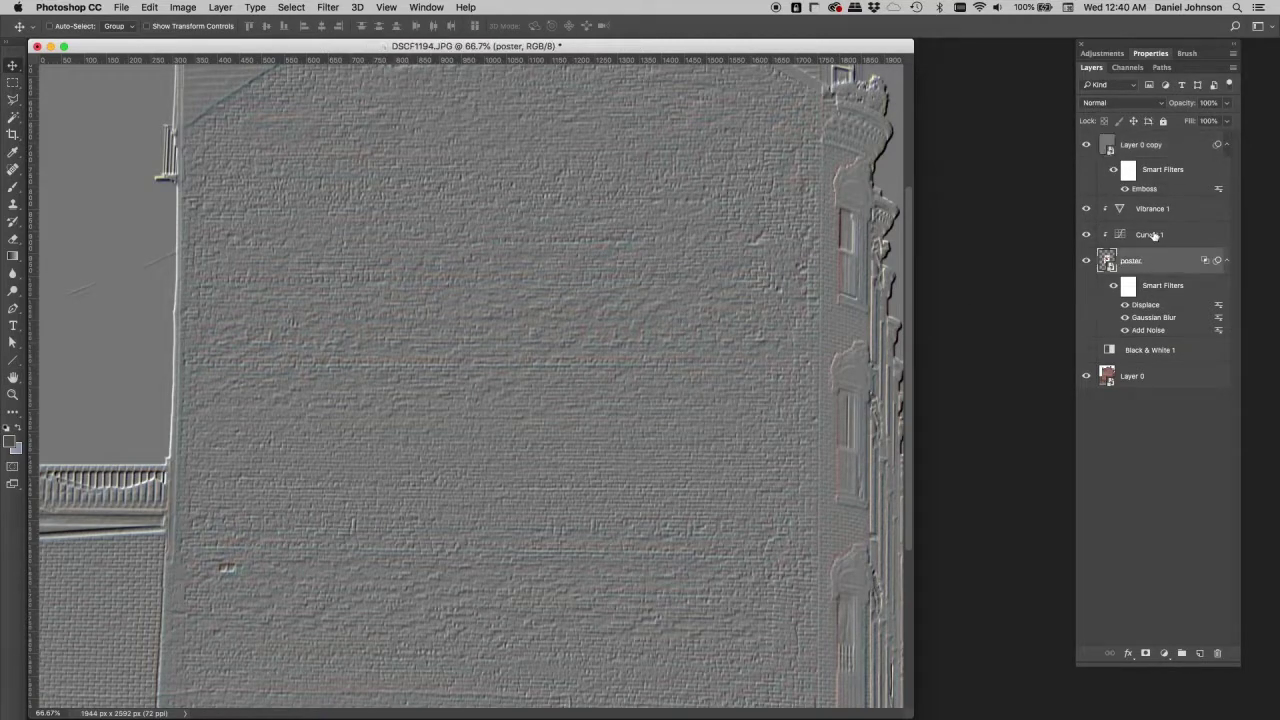
pyautogui.click(1195, 237)
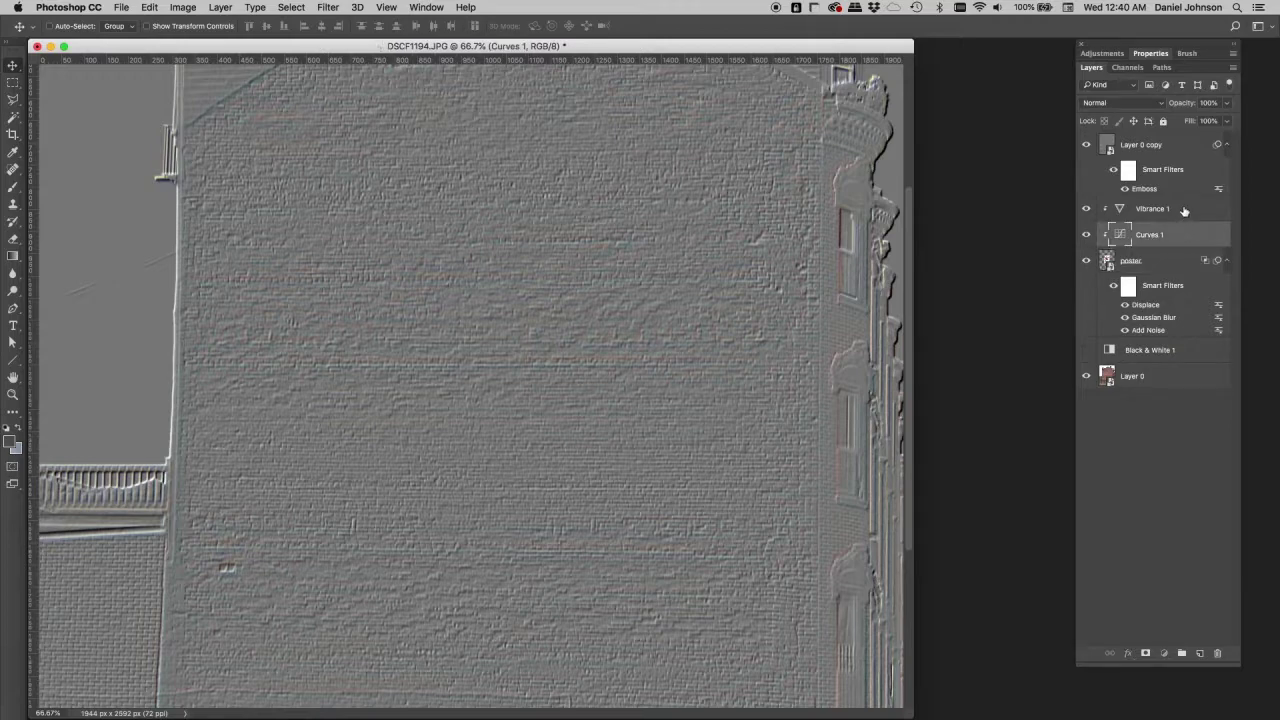
pyautogui.click(1186, 210)
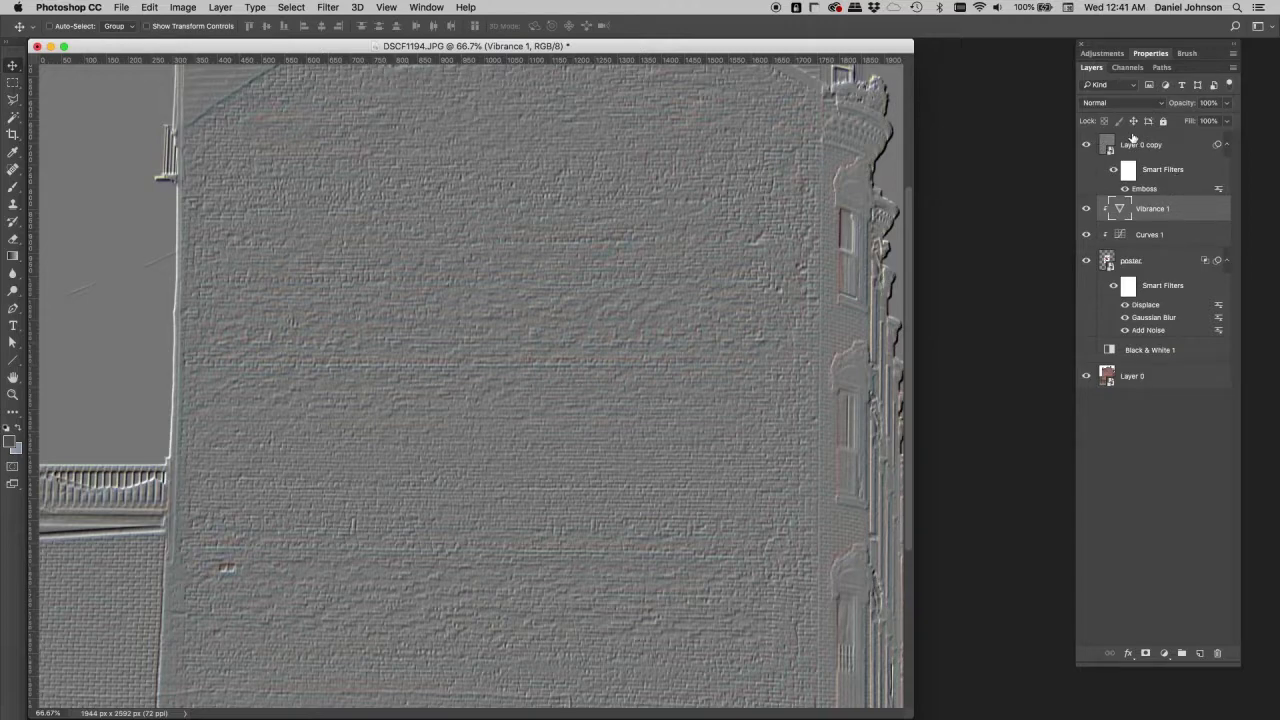
pyautogui.keyDown('alt'); pyautogui.click(1164, 197); pyautogui.keyUp('alt')
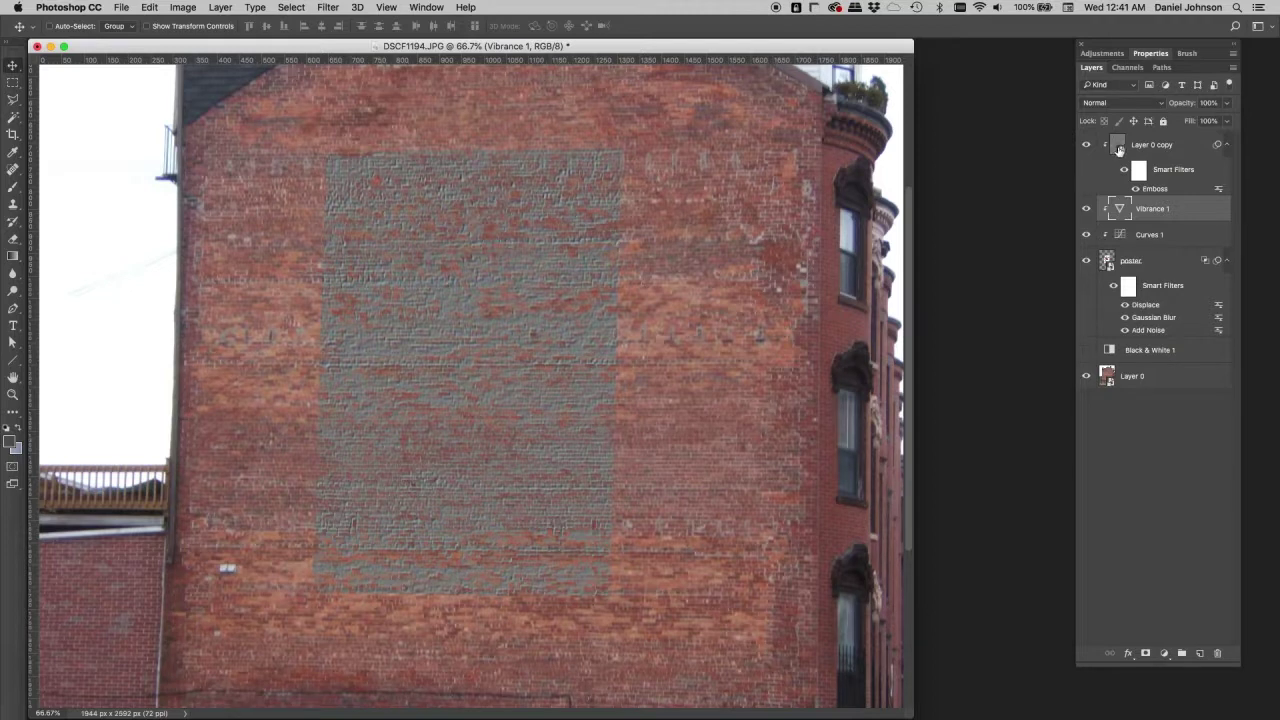
# Set the blend mode of the Vibrance 1 adjustment to Overlay
pyautogui.click(1153, 103)
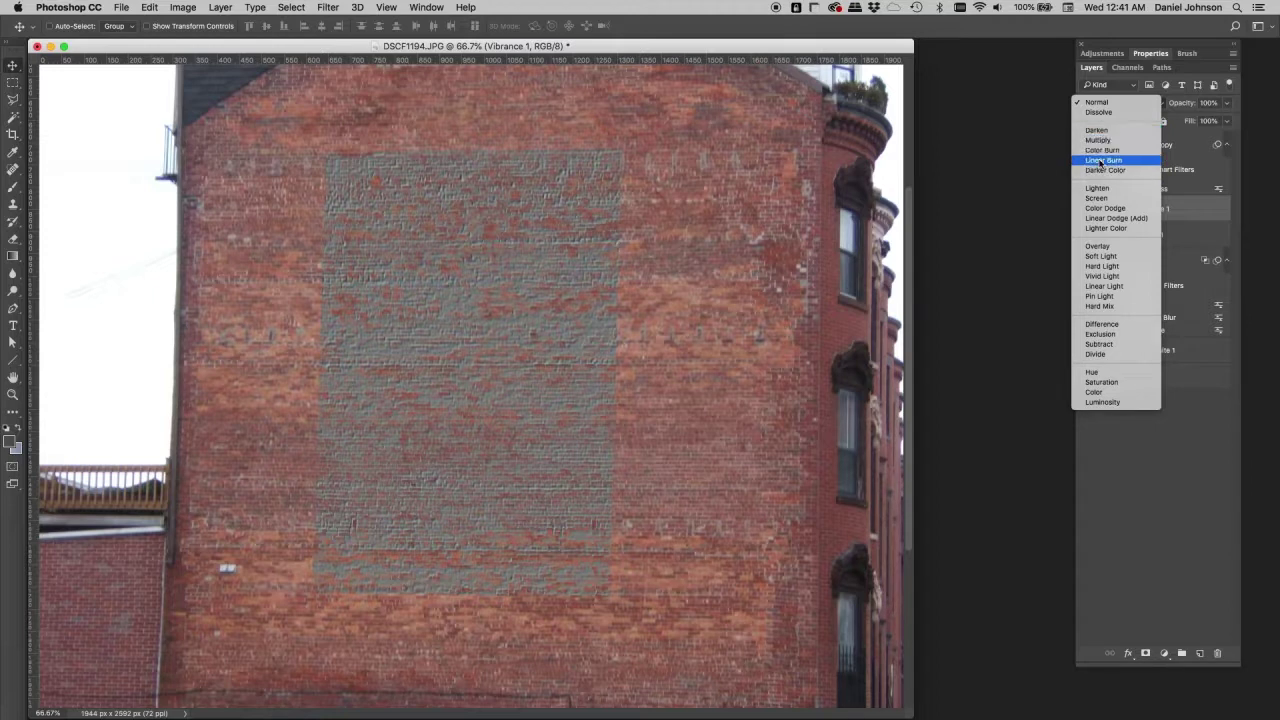
pyautogui.click(1104, 249)
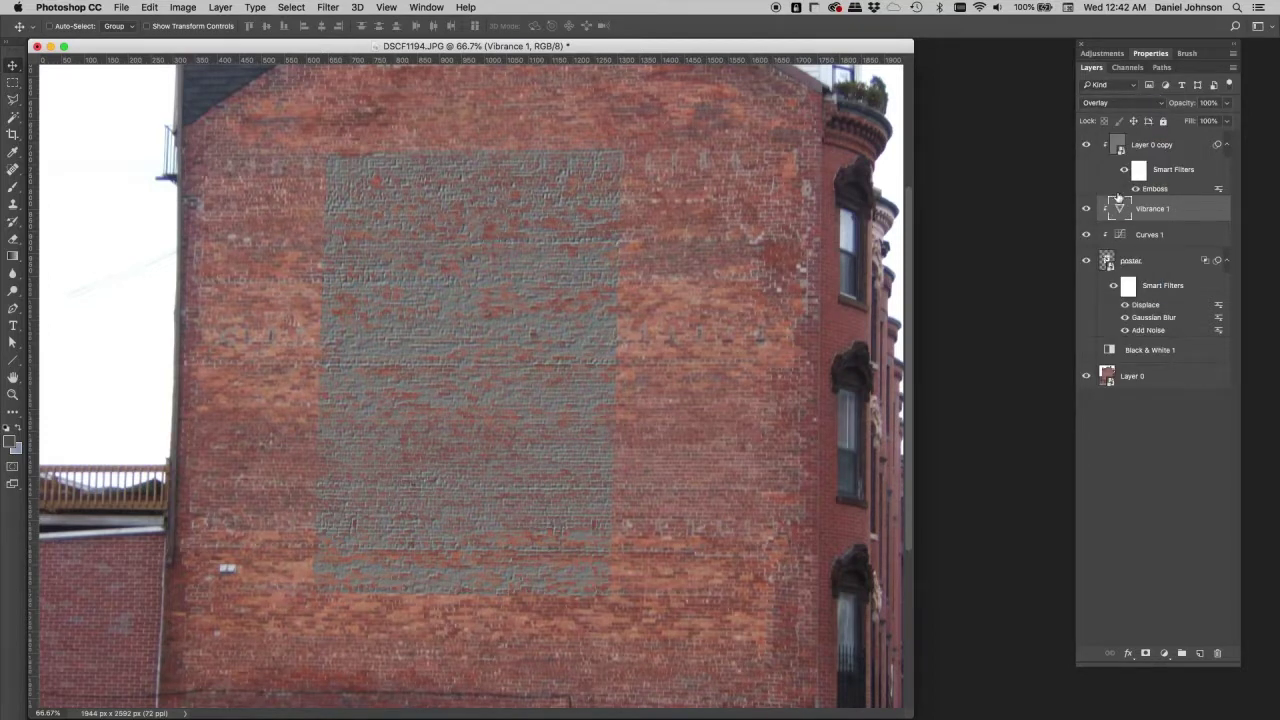
pyautogui.click(1122, 102)
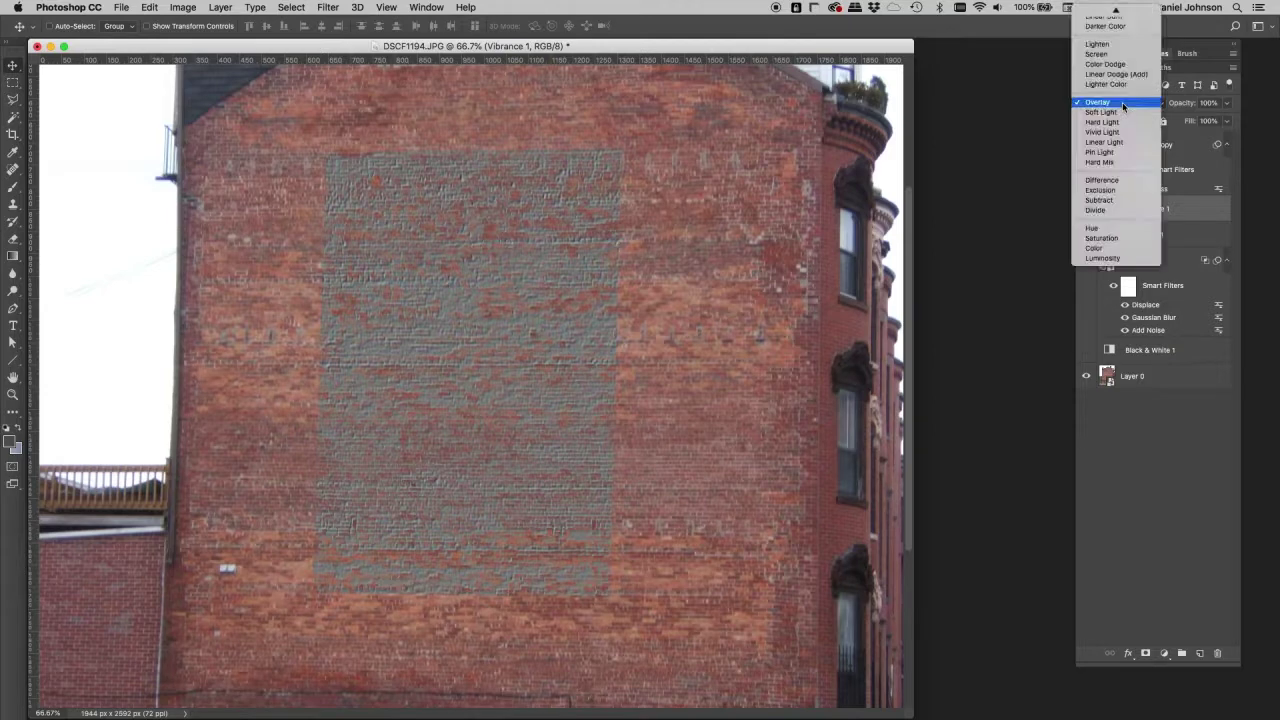
pyautogui.click(1165, 155)
# Set the blend mode of the embossed Layer 0 copy to Overlay
pyautogui.click(1158, 149)
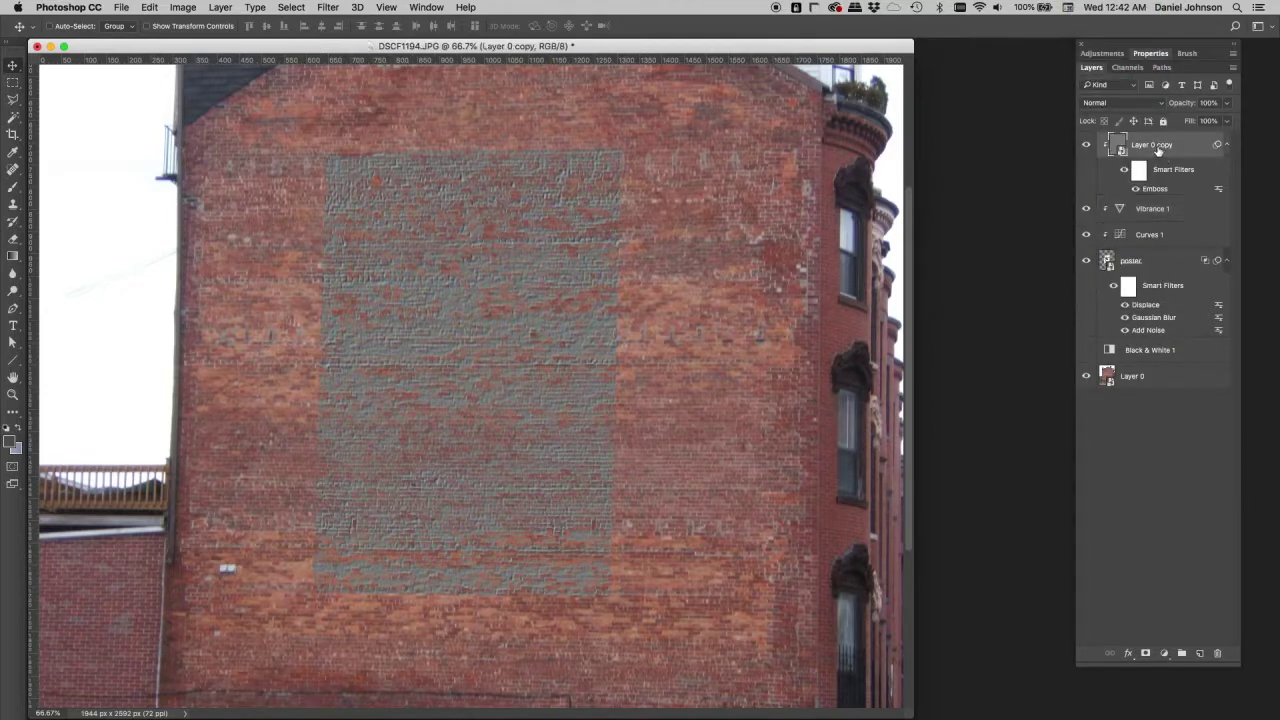
pyautogui.click(1122, 103)
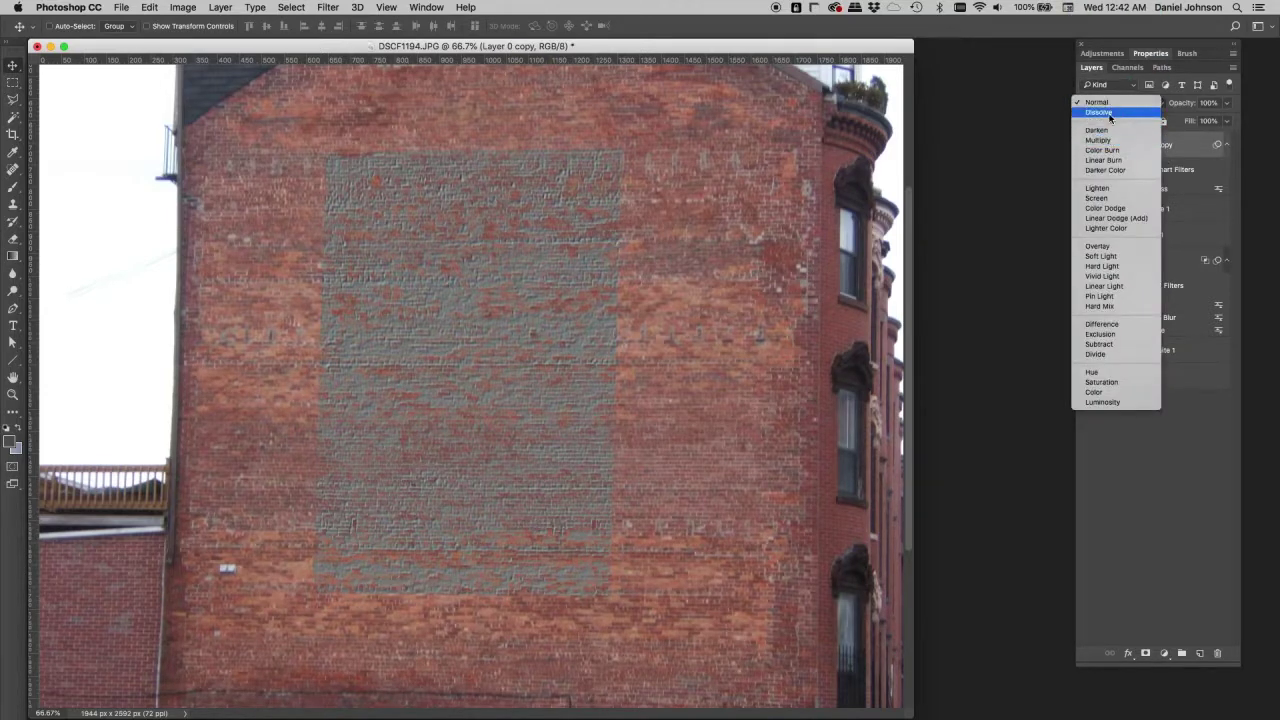
pyautogui.click(1097, 246)
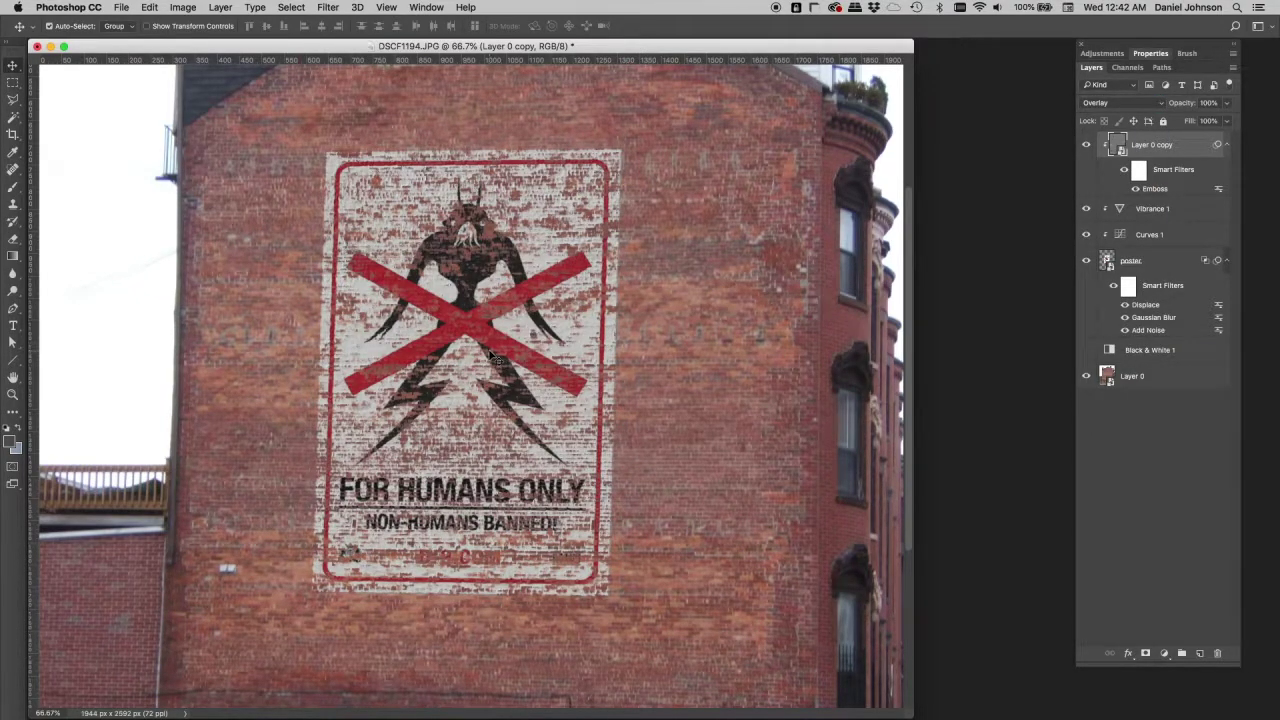
# Reduce the embossed Layer 0 copy's opacity to 70% and compare the poster up close with that layer hidden and shown
pyautogui.press('super+equal')
pyautogui.press('super+equal')
pyautogui.moveTo(465, 244); pyautogui.dragTo(470, 320)
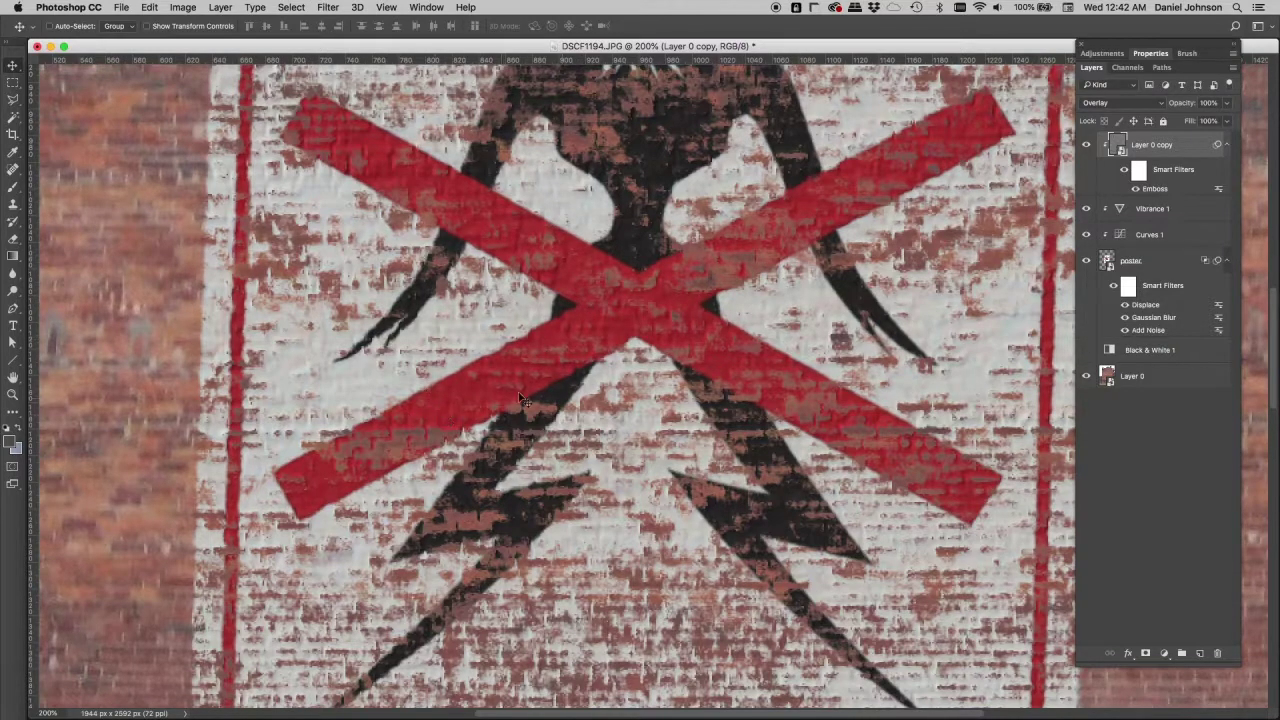
pyautogui.click(1228, 103)
pyautogui.moveTo(1228, 121); pyautogui.dragTo(1209, 121)
pyautogui.click(1086, 145)
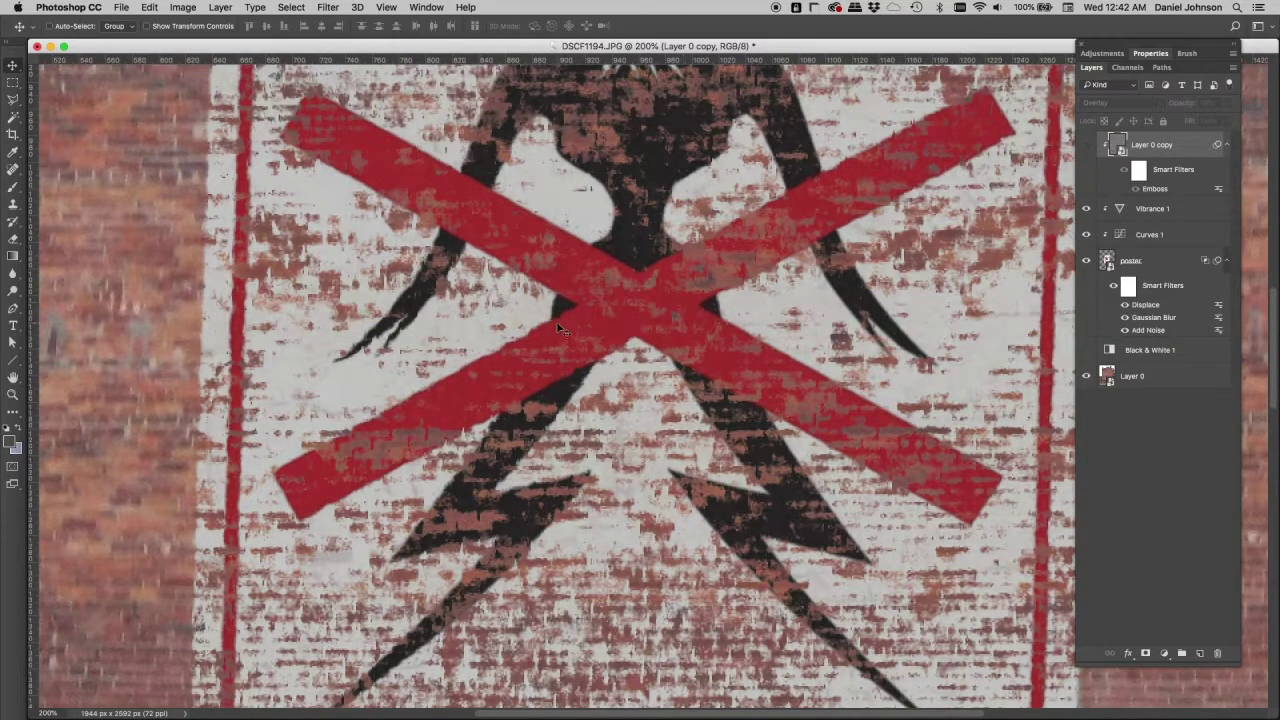
pyautogui.click(1087, 146)
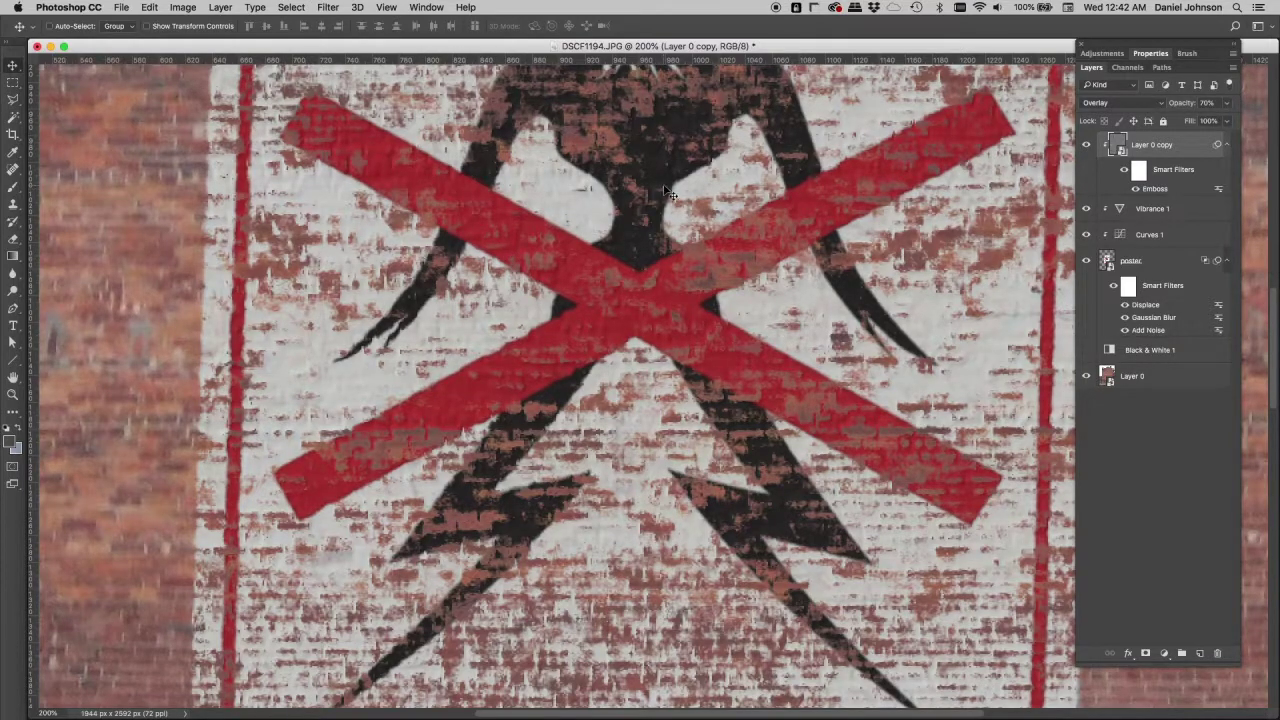
pyautogui.moveTo(664, 162); pyautogui.dragTo(651, 374)
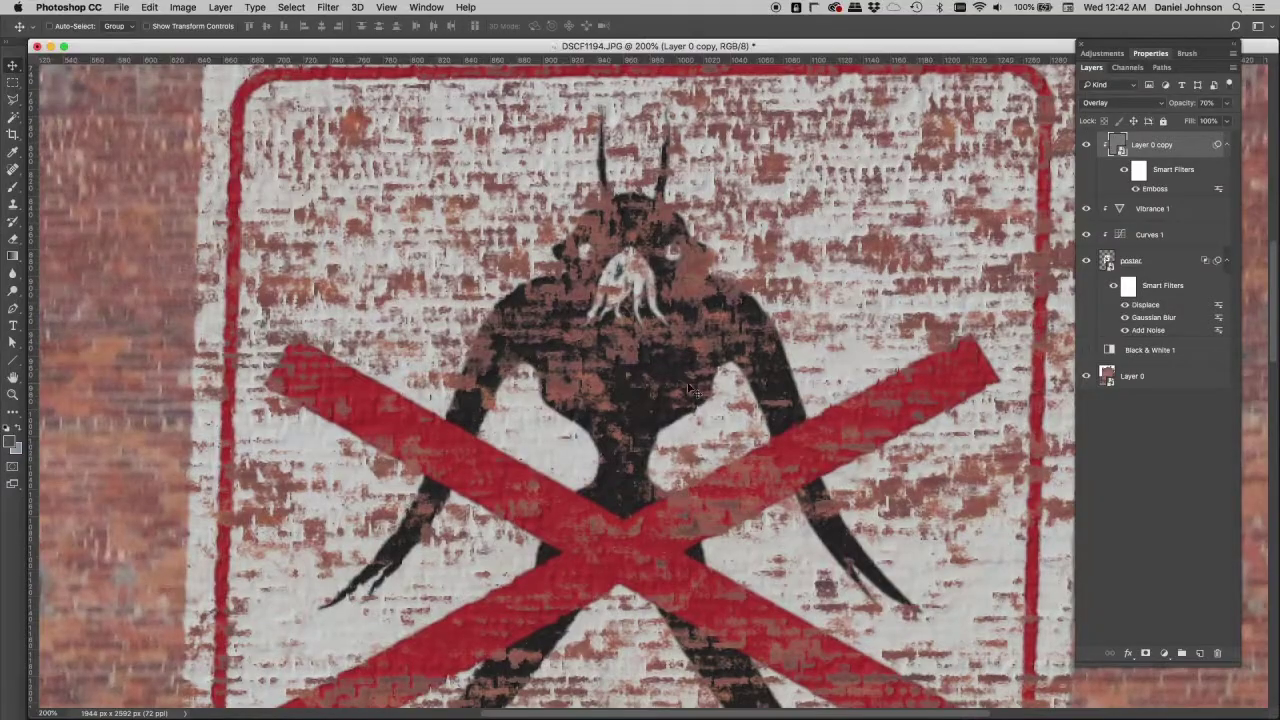
pyautogui.scroll(-5, 566, 509)
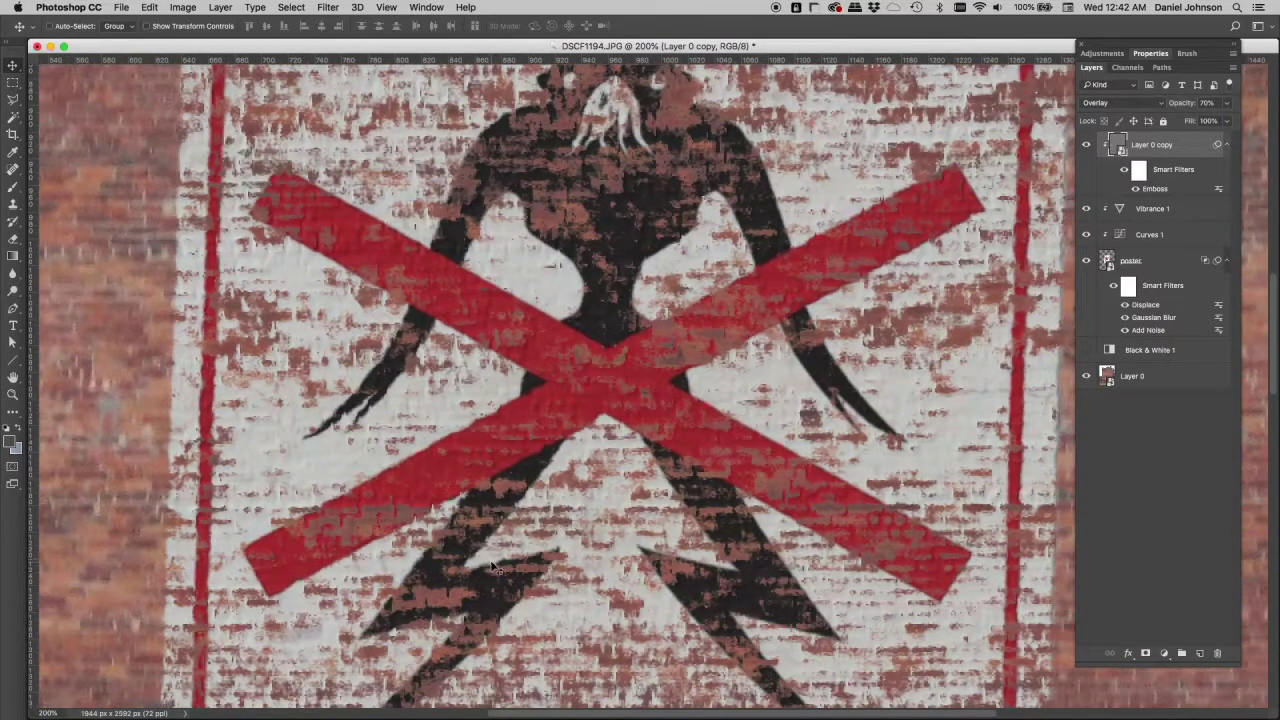
pyautogui.press('super+minus')
pyautogui.press('super+minus')
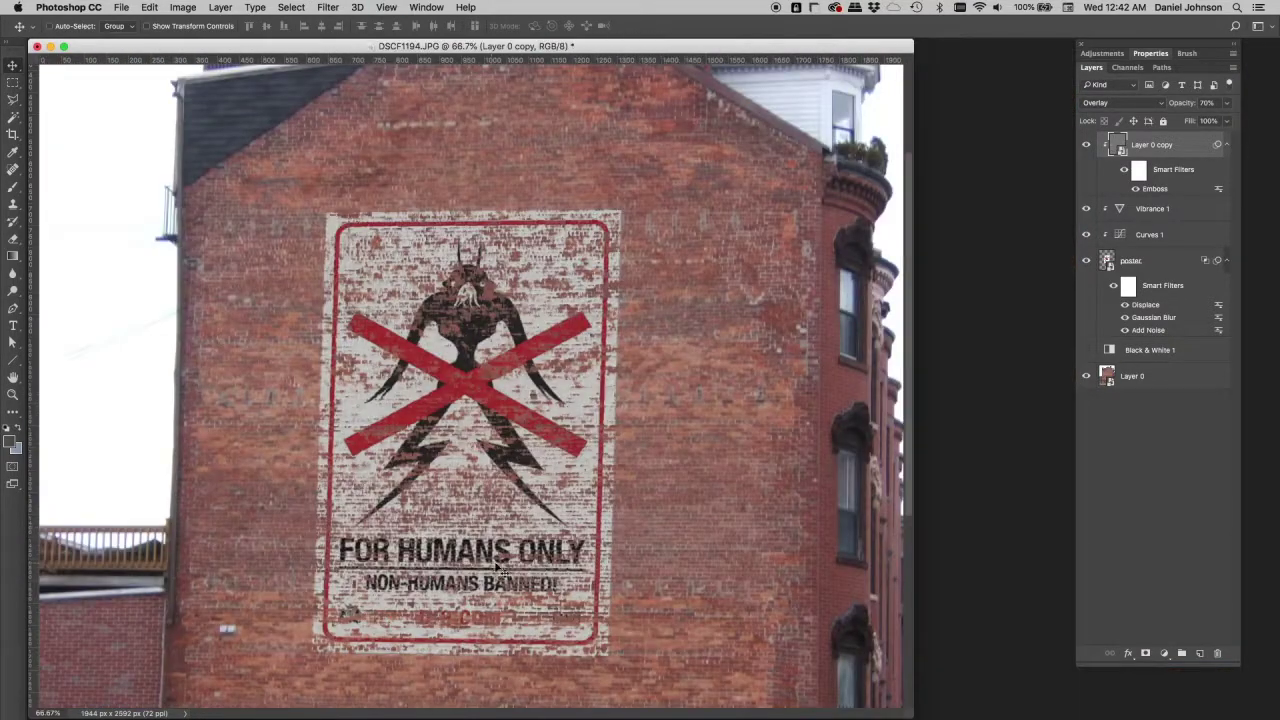
pyautogui.moveTo(508, 482); pyautogui.dragTo(506, 438)
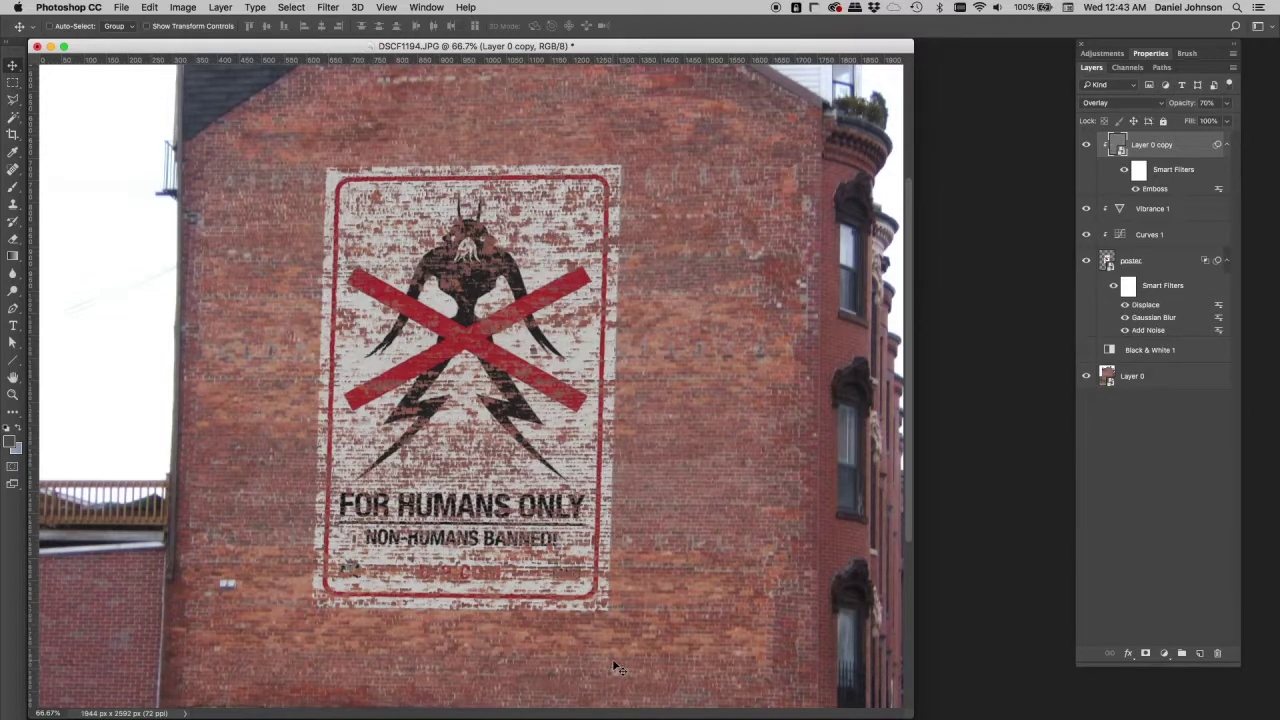
# Edit the poster's Gaussian Blur smart filter and set its radius to 0.2 pixels, previewing the poster's edge
pyautogui.press('super+equal')
pyautogui.press('super+equal')
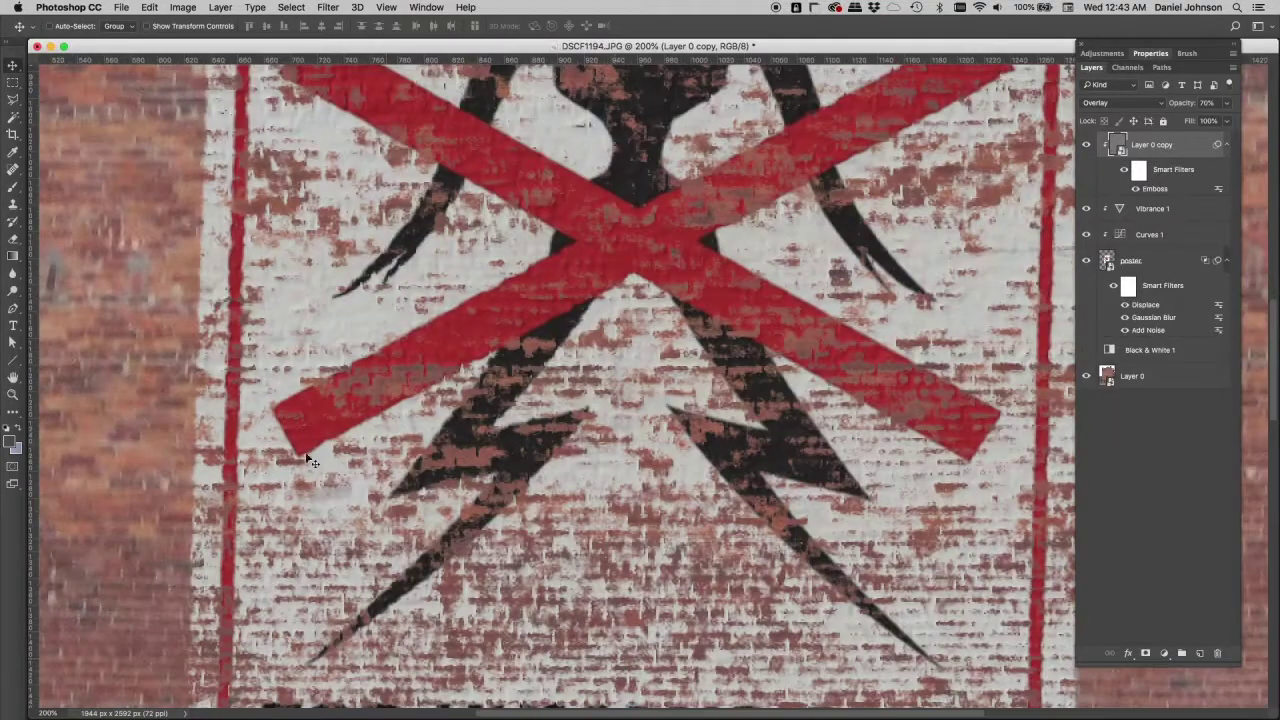
pyautogui.moveTo(256, 403); pyautogui.dragTo(282, 402)
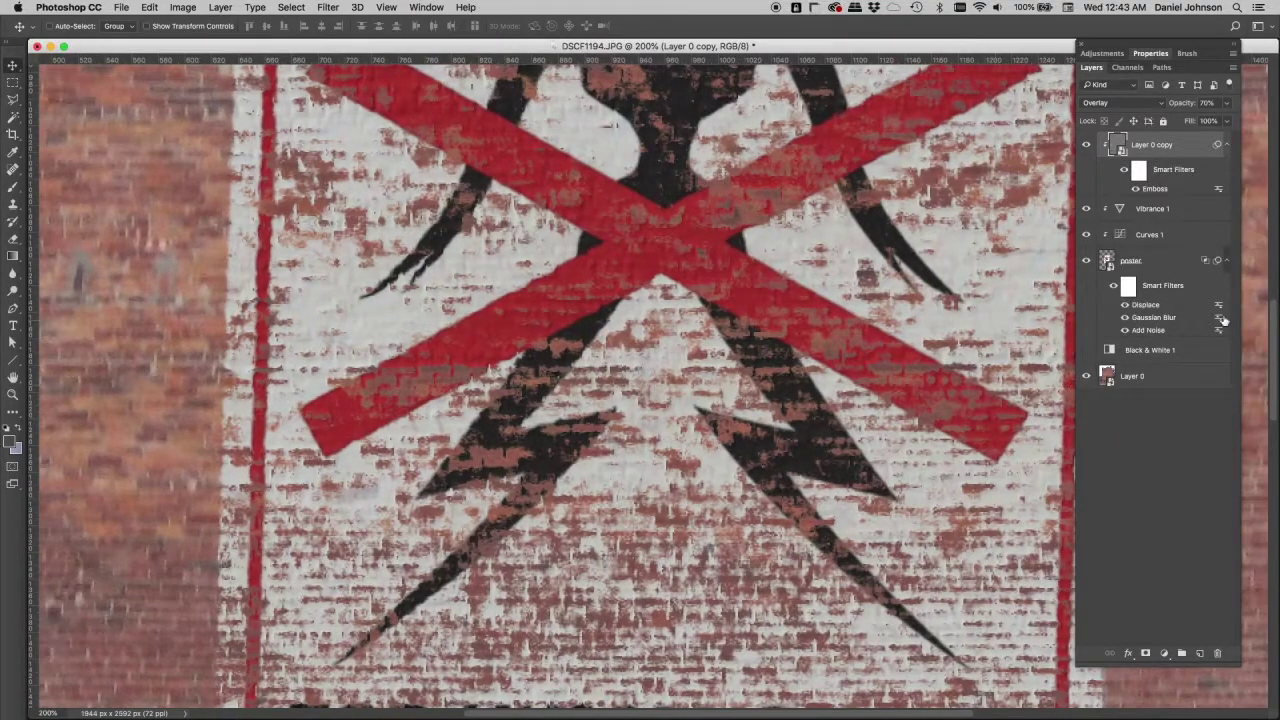
pyautogui.doubleClick(1144, 318)
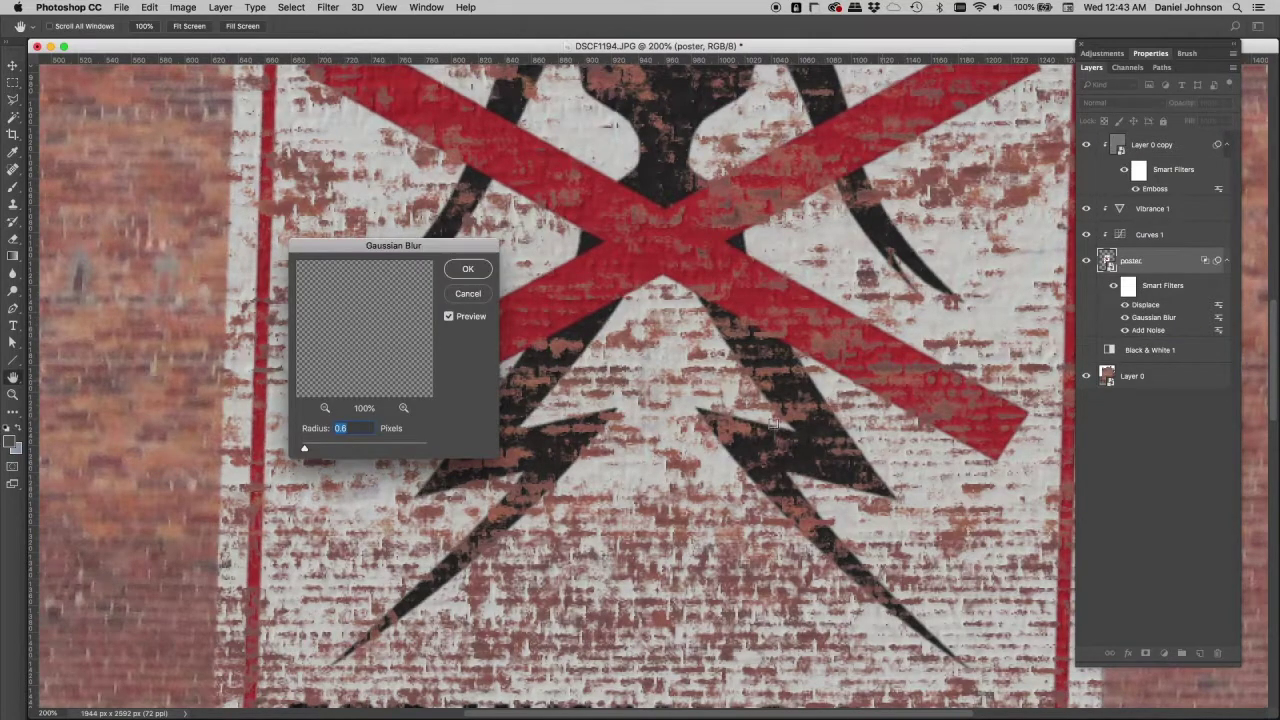
pyautogui.click(259, 329)
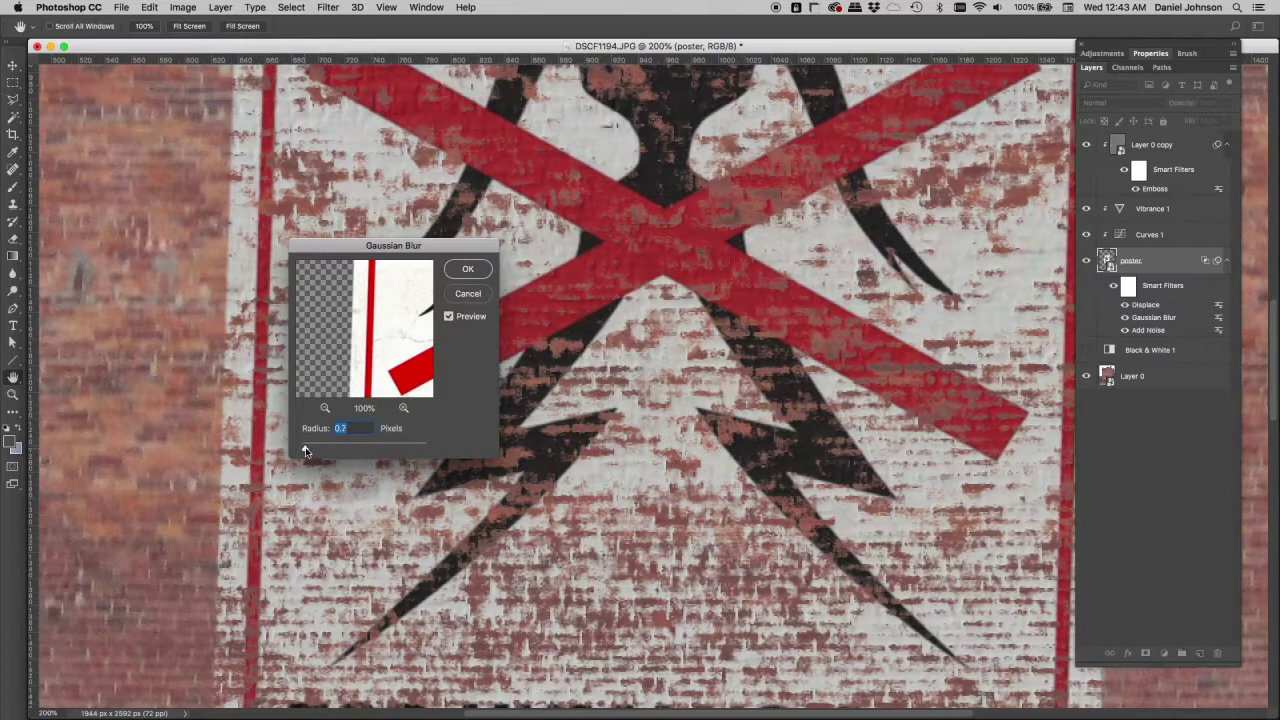
pyautogui.click(467, 268)
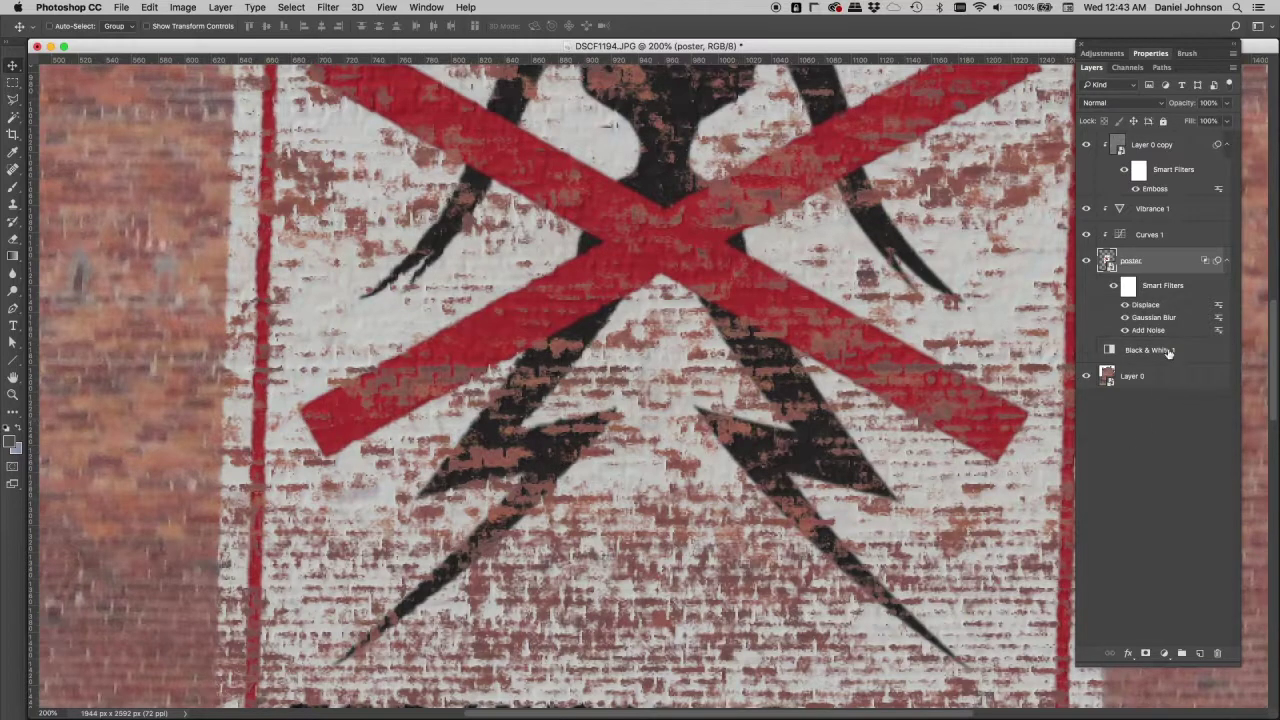
# Reorder the poster's smart filters so that Gaussian Blur sits above Displace, and review the whole poster on the wall
pyautogui.moveTo(1146, 318); pyautogui.dragTo(1142, 298)
pyautogui.press('super+minus')
pyautogui.press('super+minus')
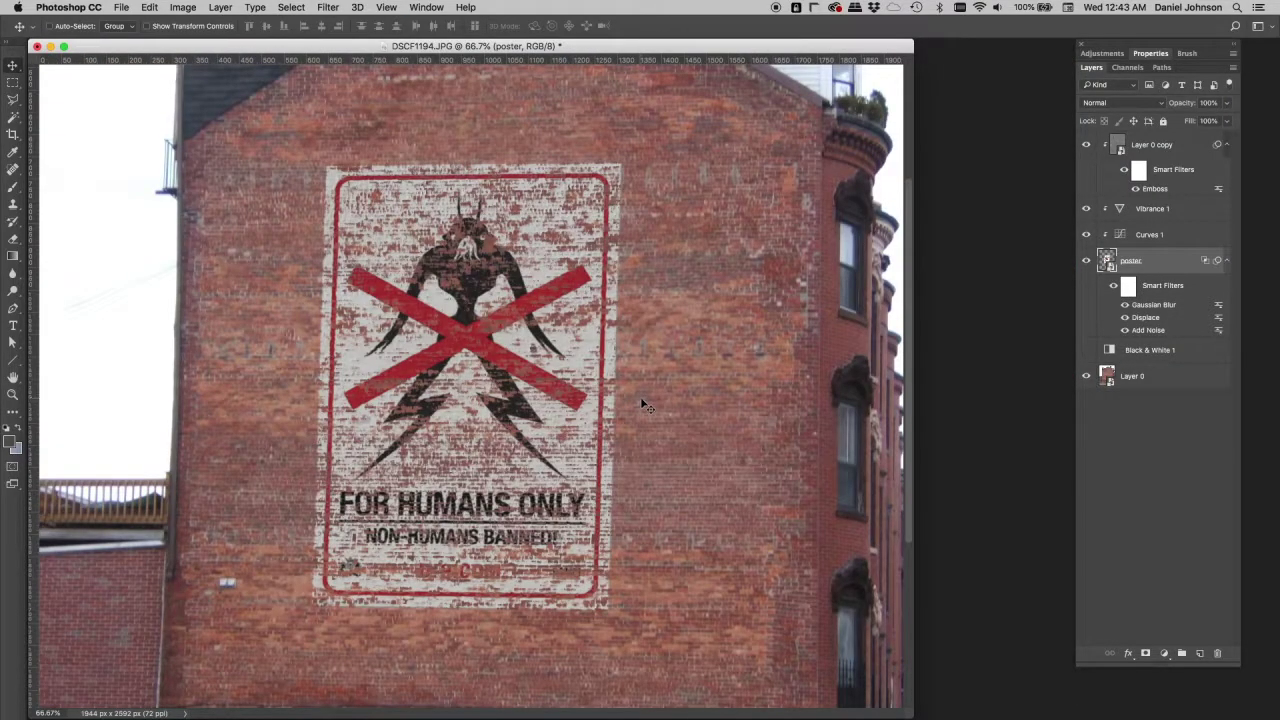